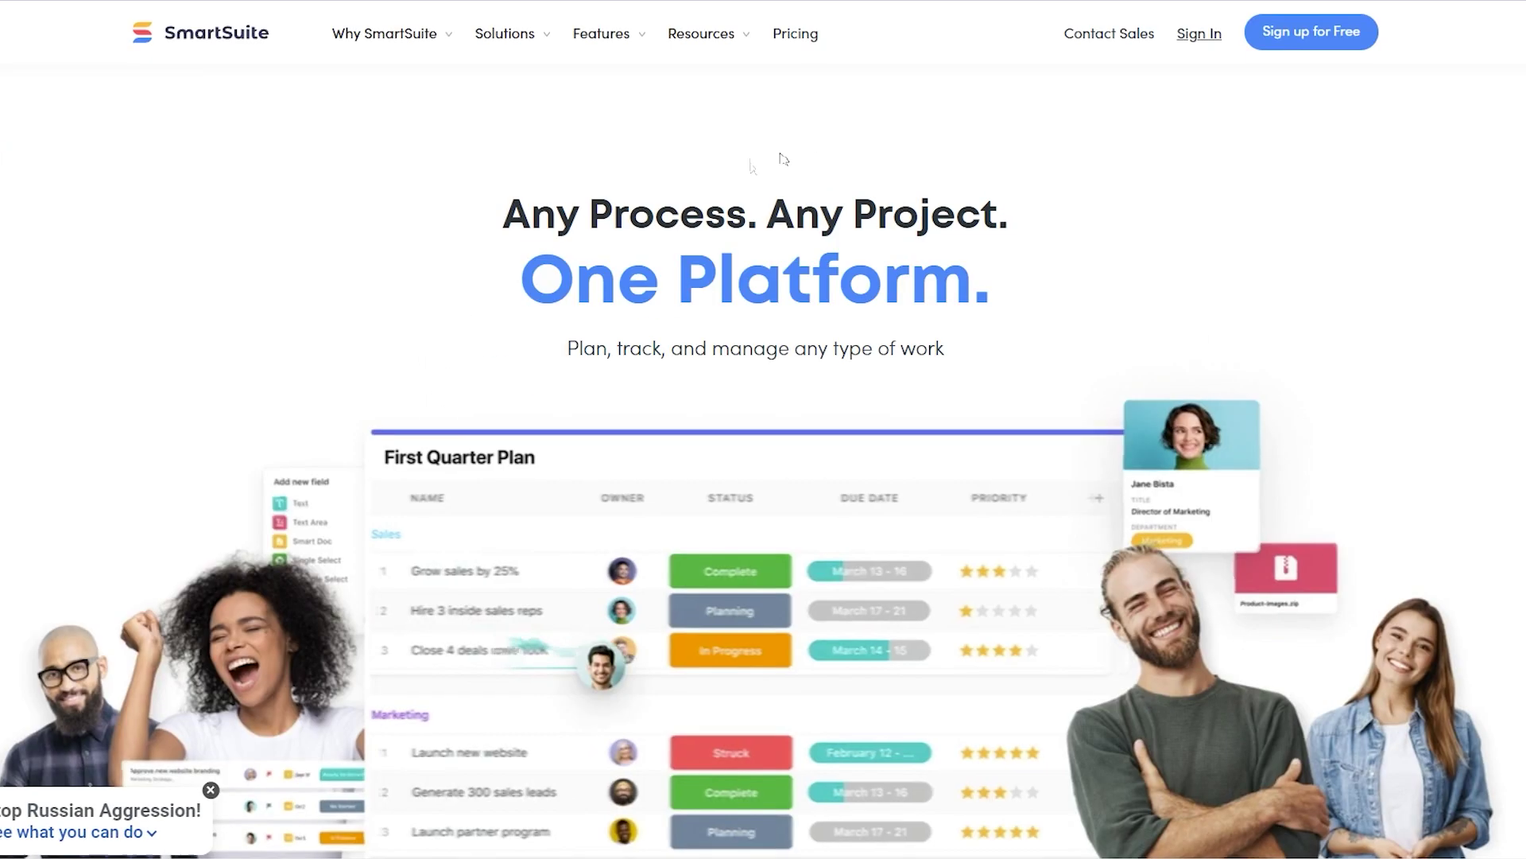
{"action": "scroll", "coordinate": [175, 411], "scroll_direction": "down", "scroll_amount": 2}
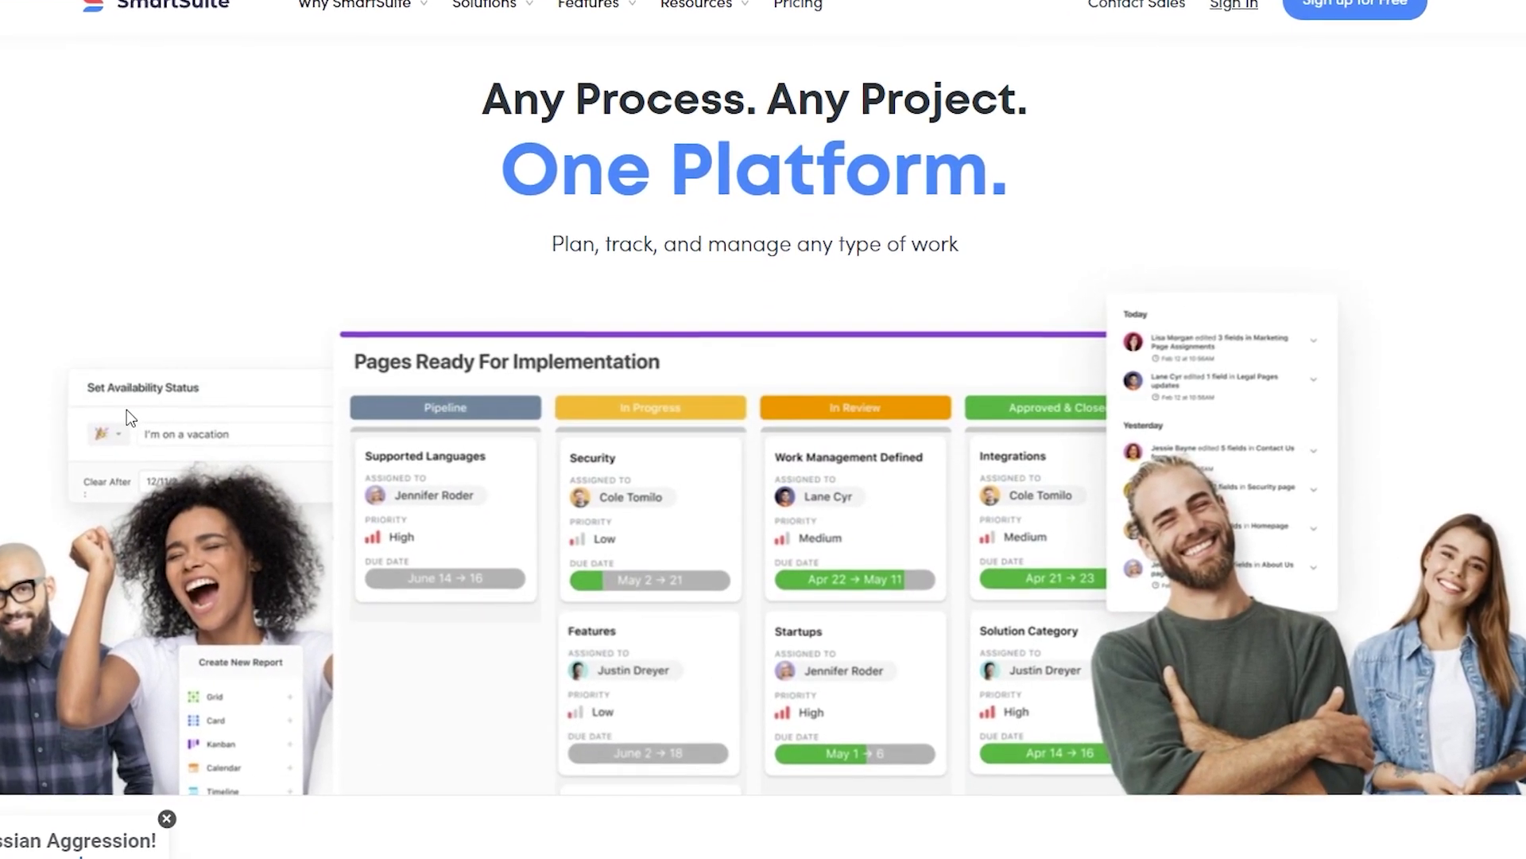
{"action": "scroll", "coordinate": [126, 409], "scroll_direction": "down", "scroll_amount": 4}
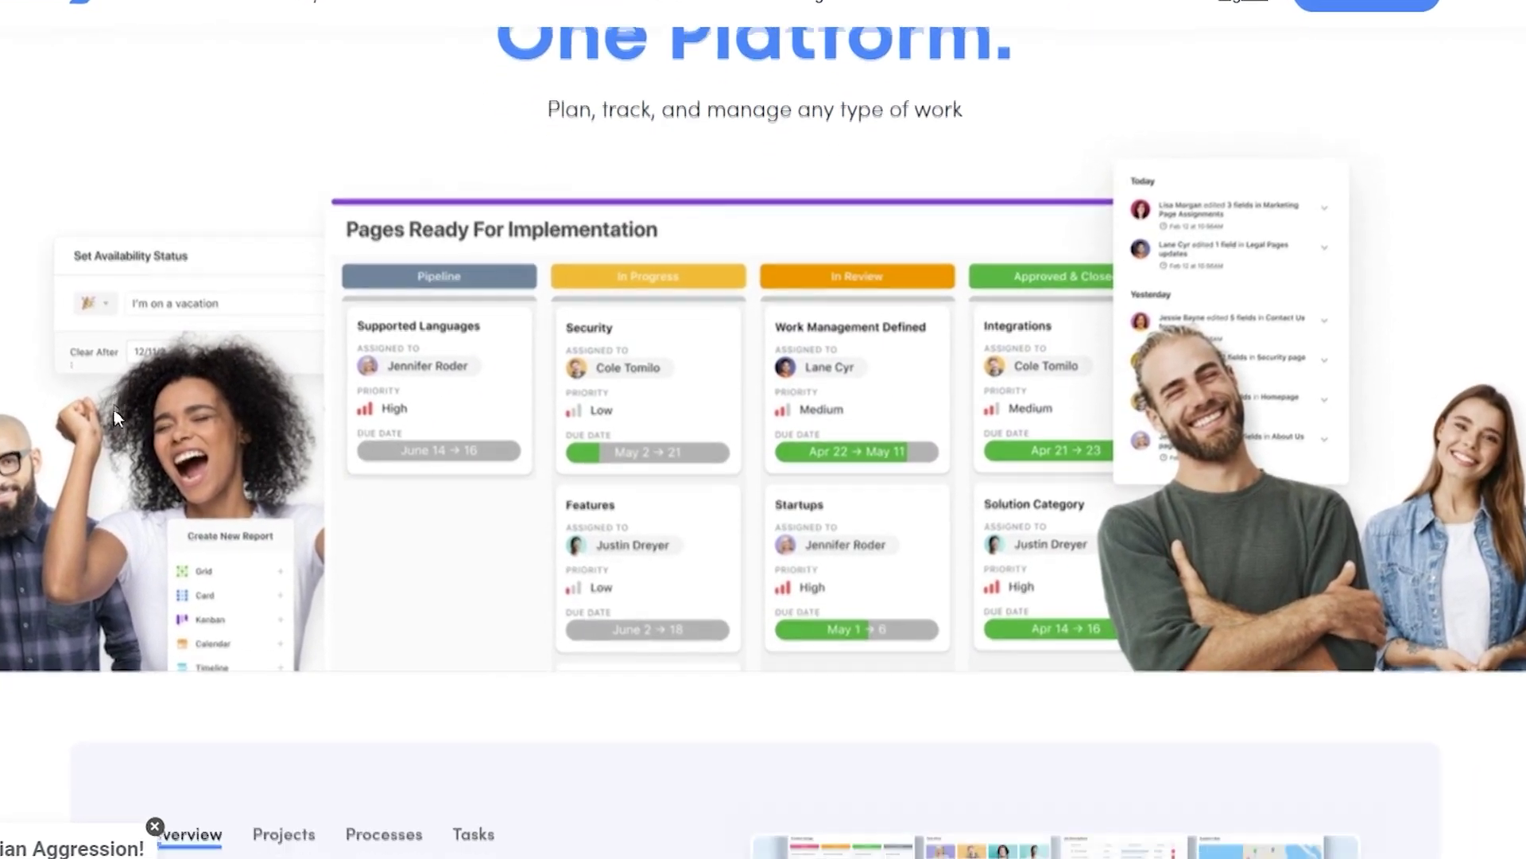
{"action": "scroll", "coordinate": [79, 416], "scroll_direction": "down", "scroll_amount": 2}
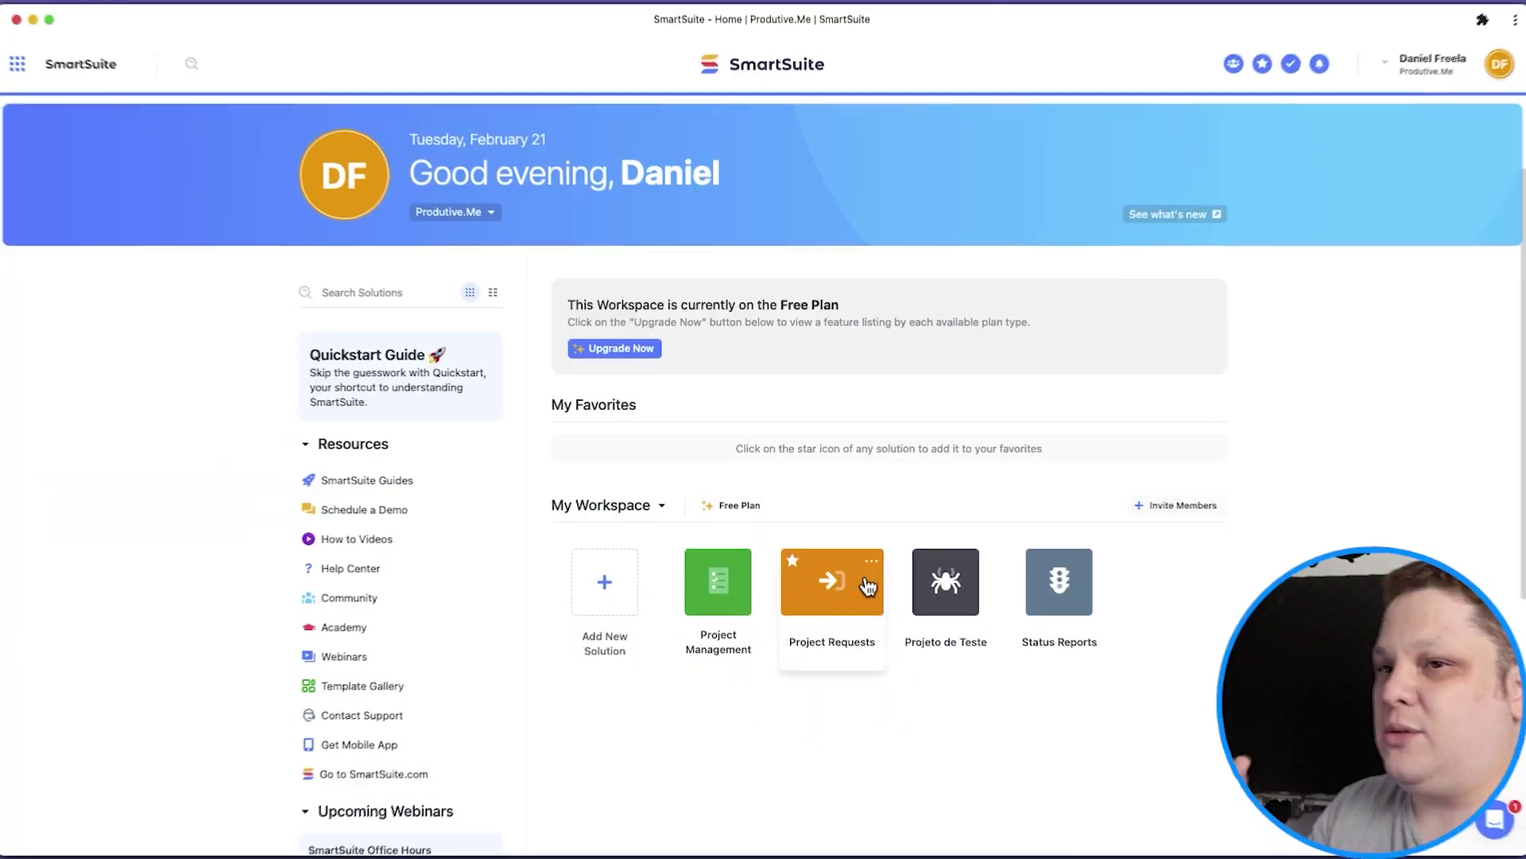
Step: Create a new solution from scratch in My Workspace
{"action": "scroll", "coordinate": [784, 443], "scroll_direction": "down", "scroll_amount": 1}
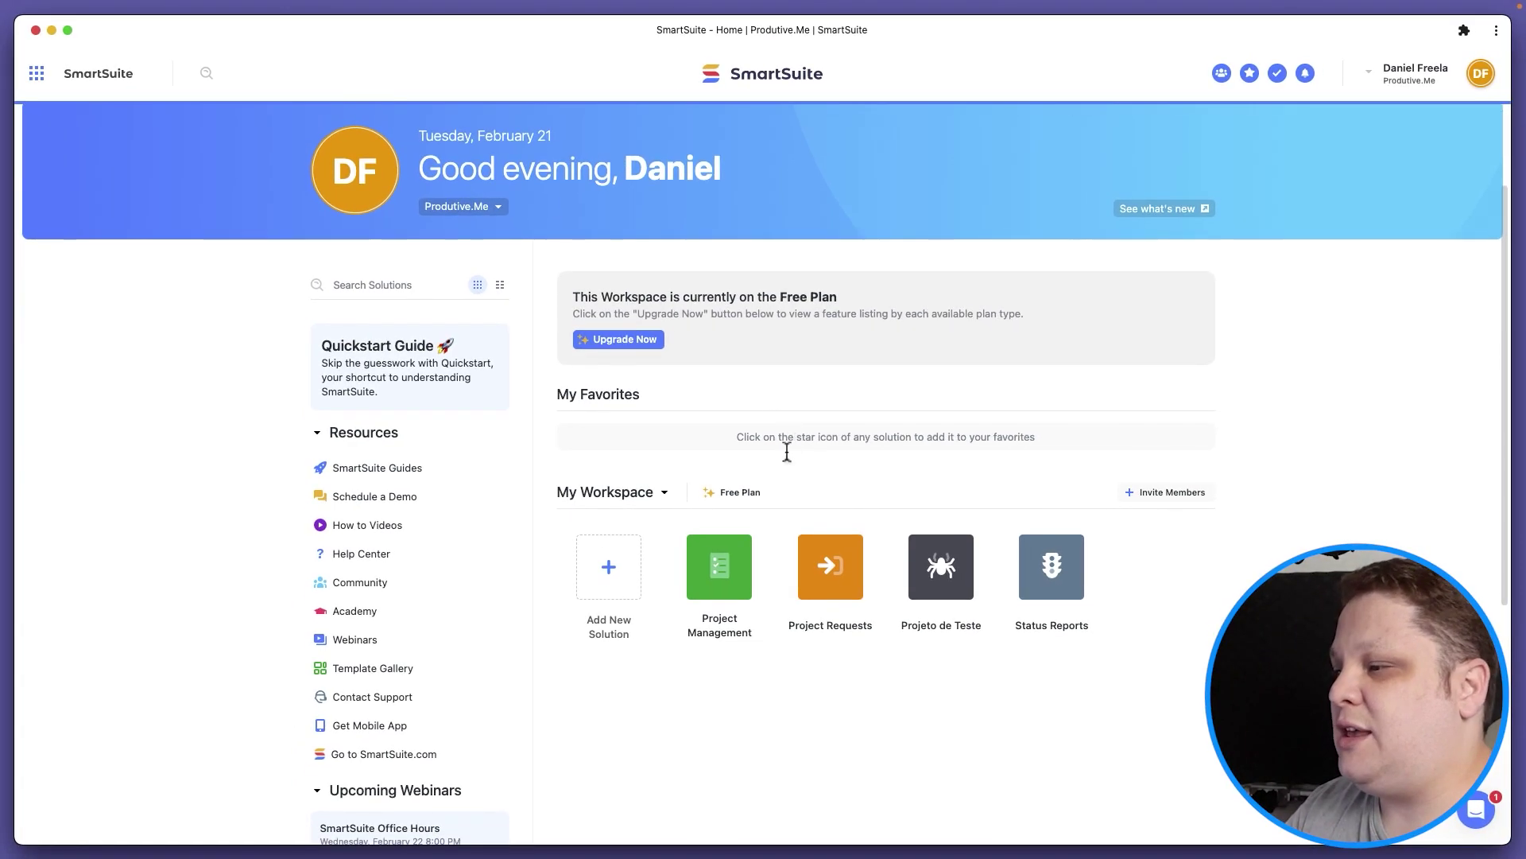
{"action": "scroll", "coordinate": [777, 475], "scroll_direction": "down", "scroll_amount": 3}
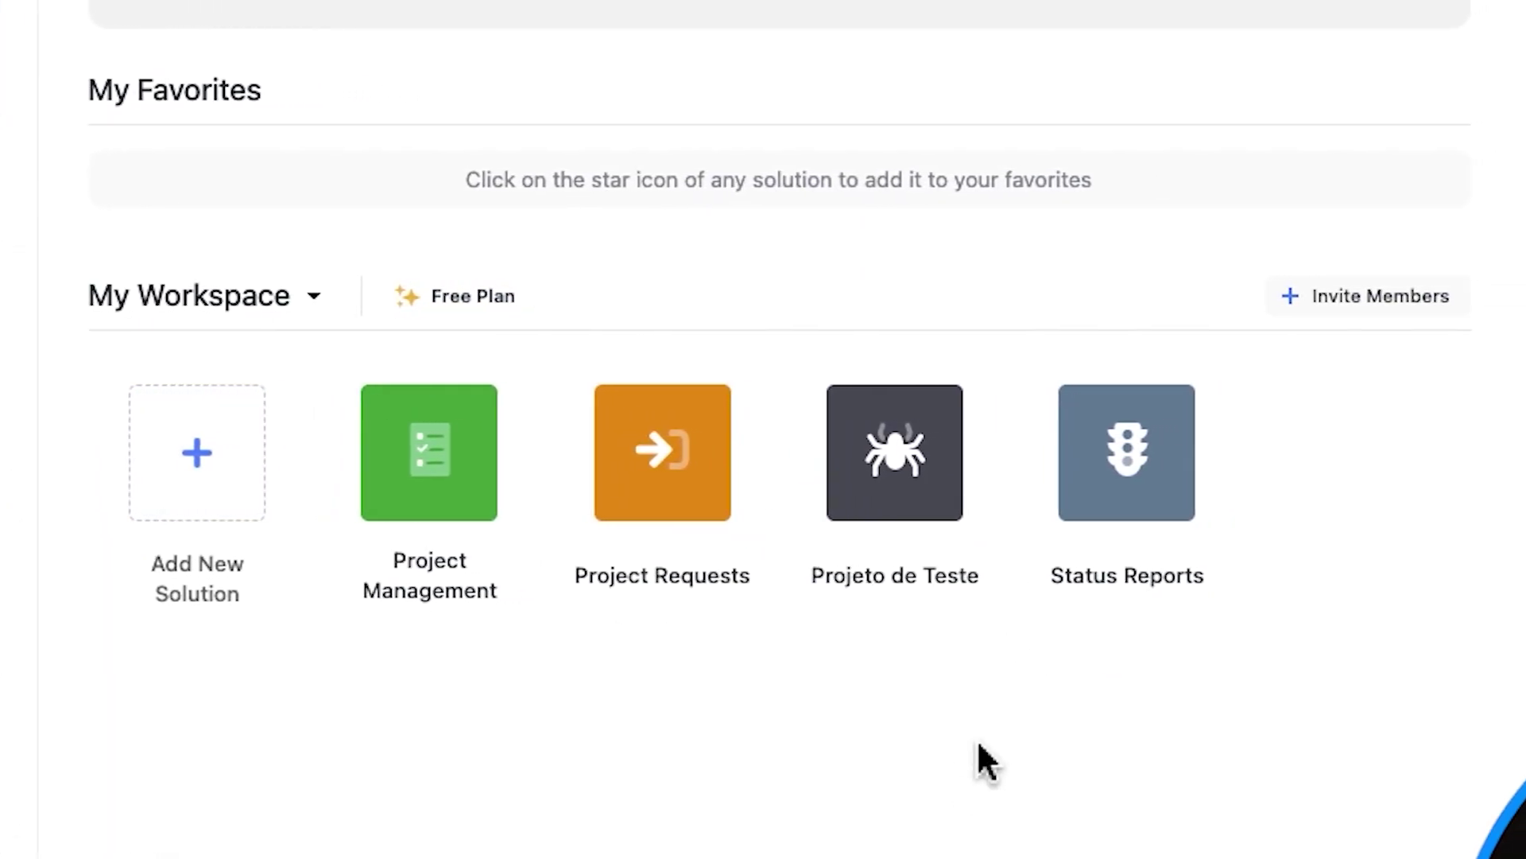
{"action": "left_click", "coordinate": [197, 452]}
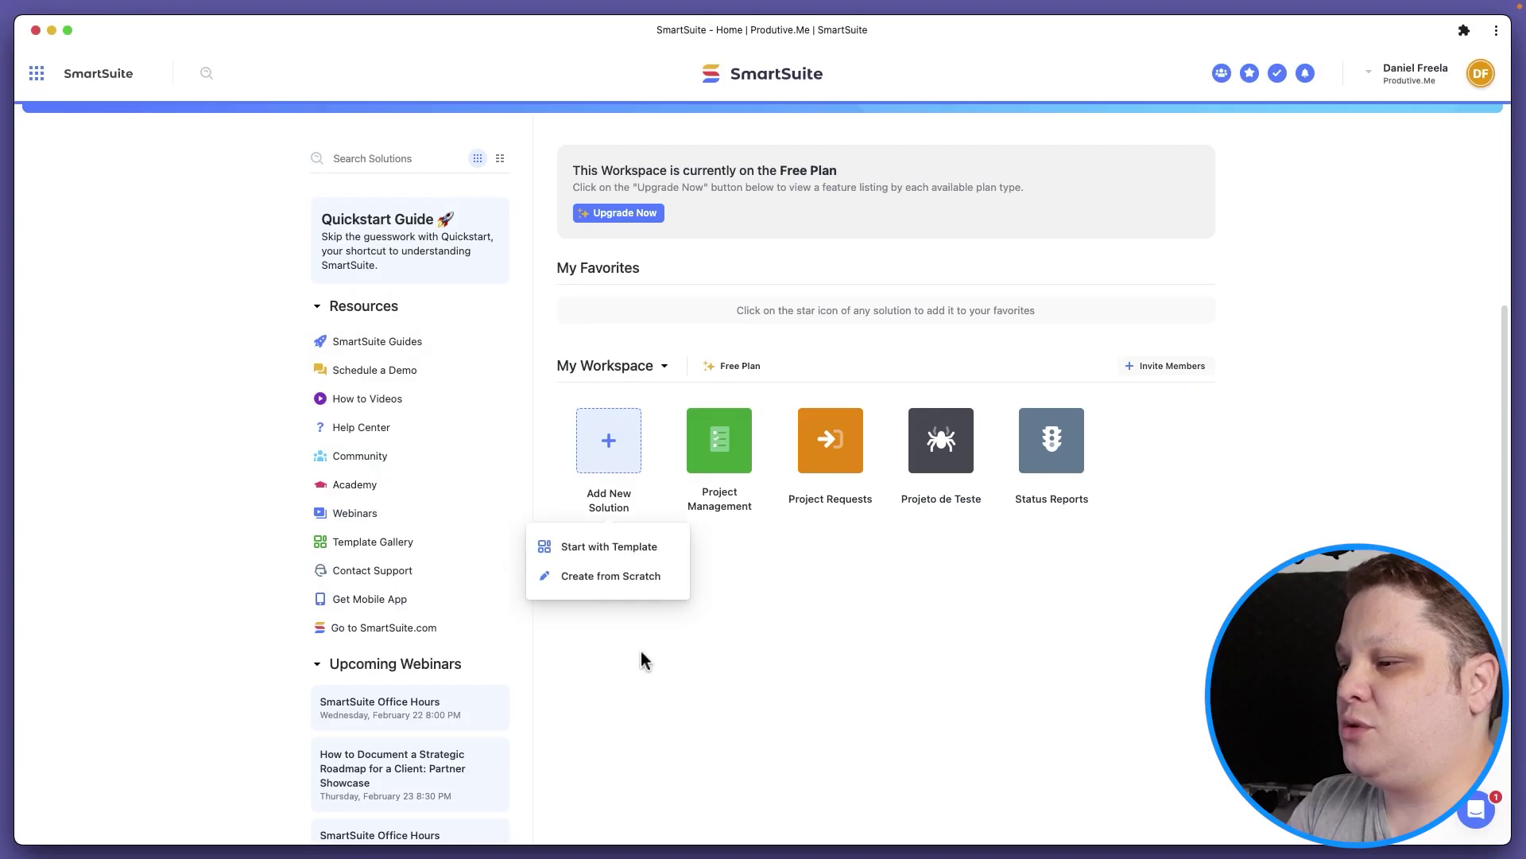
{"action": "left_click", "coordinate": [645, 577]}
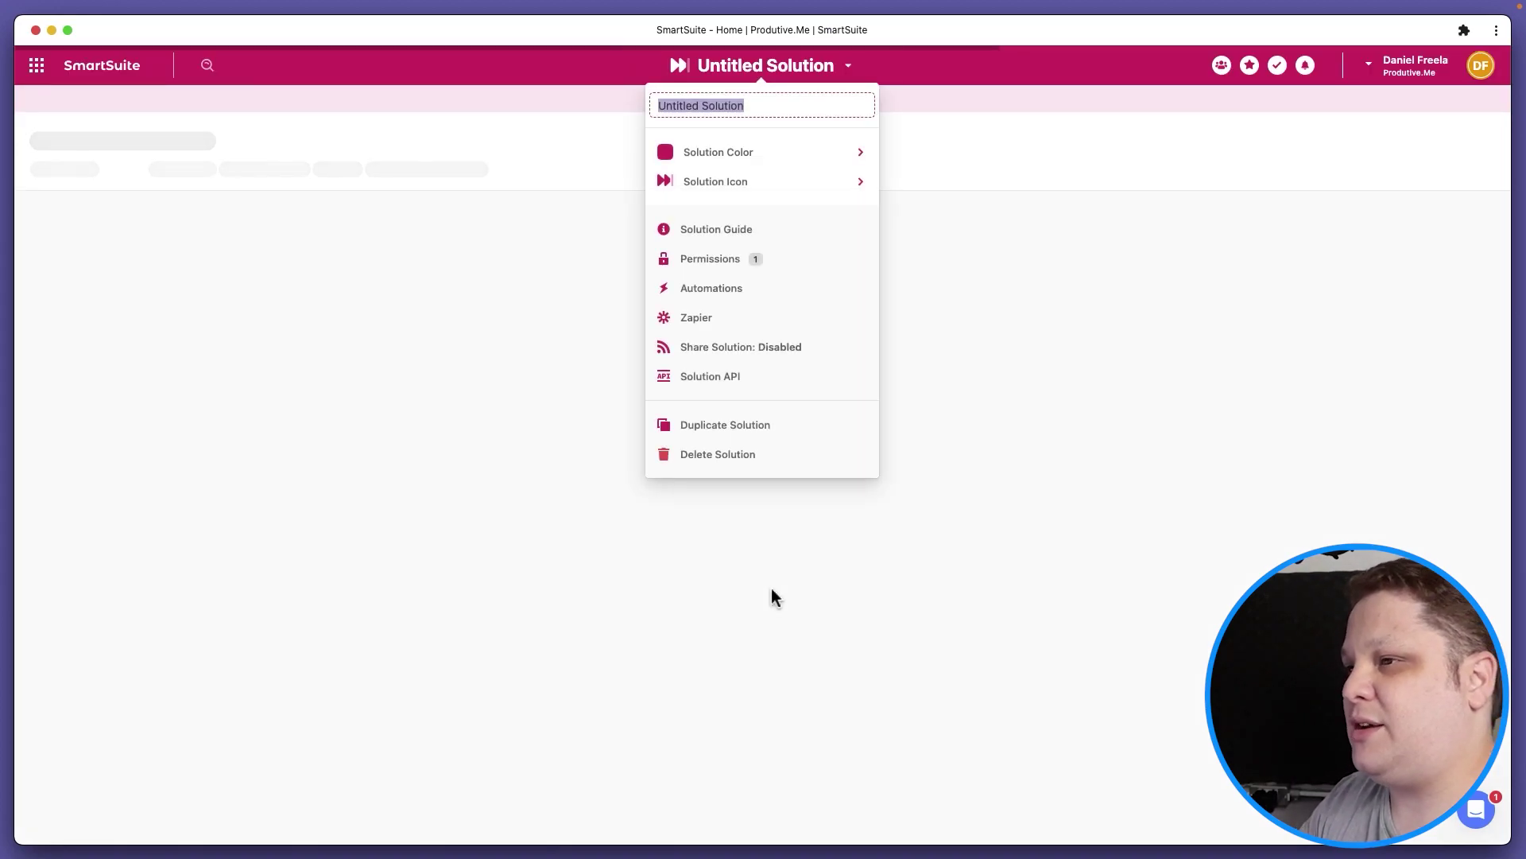
Step: Name the new solution "Projeto XYZ" and set its solution color to indigo blue
{"action": "type", "text": "Projeto XYZ"}
{"action": "left_click", "coordinate": [864, 157]}
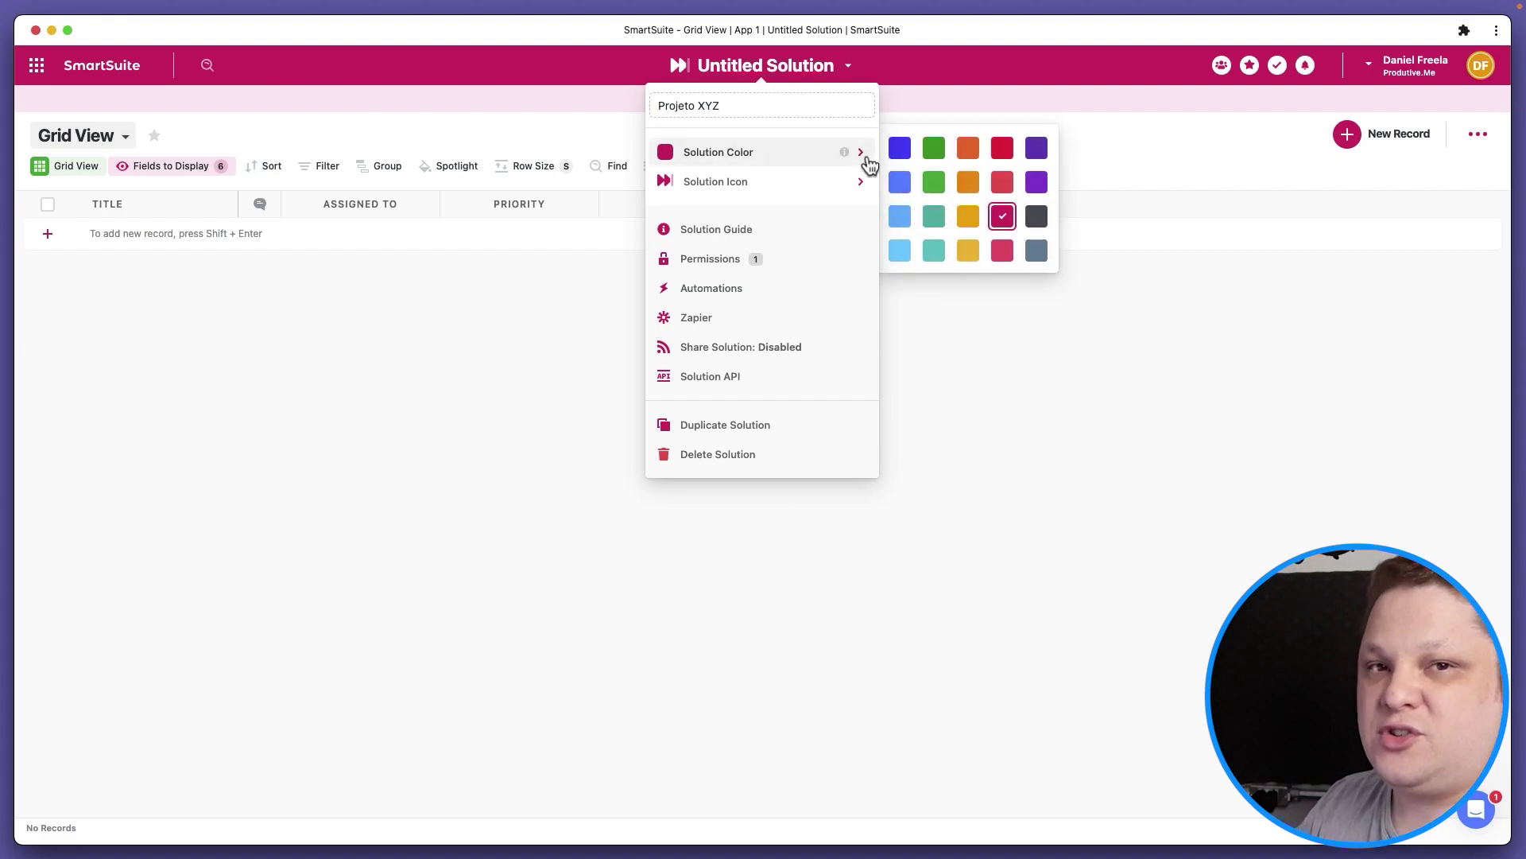
{"action": "left_click", "coordinate": [900, 150]}
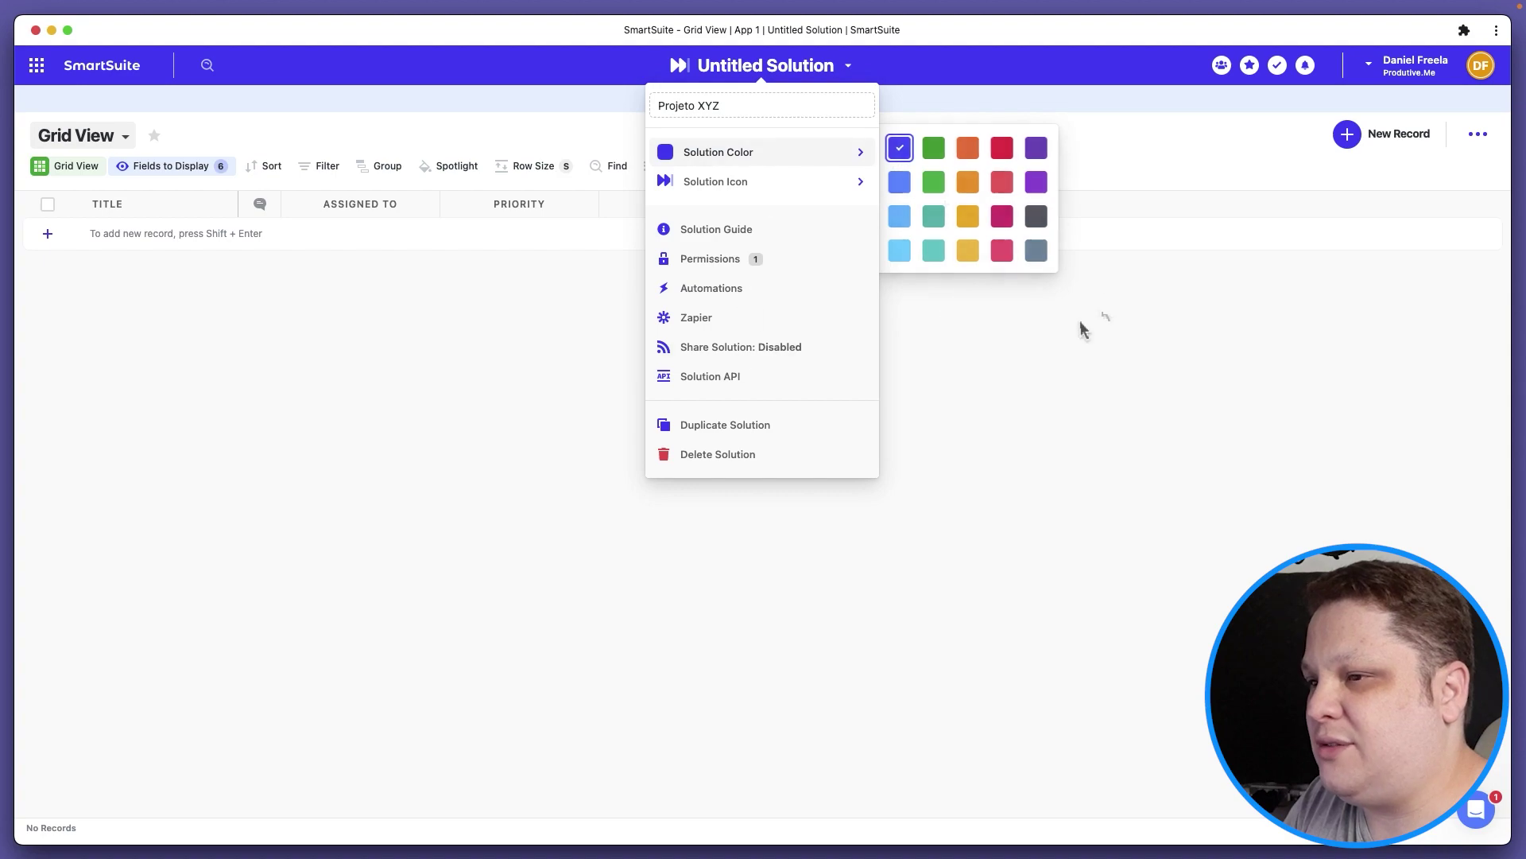
{"action": "left_click", "coordinate": [994, 385]}
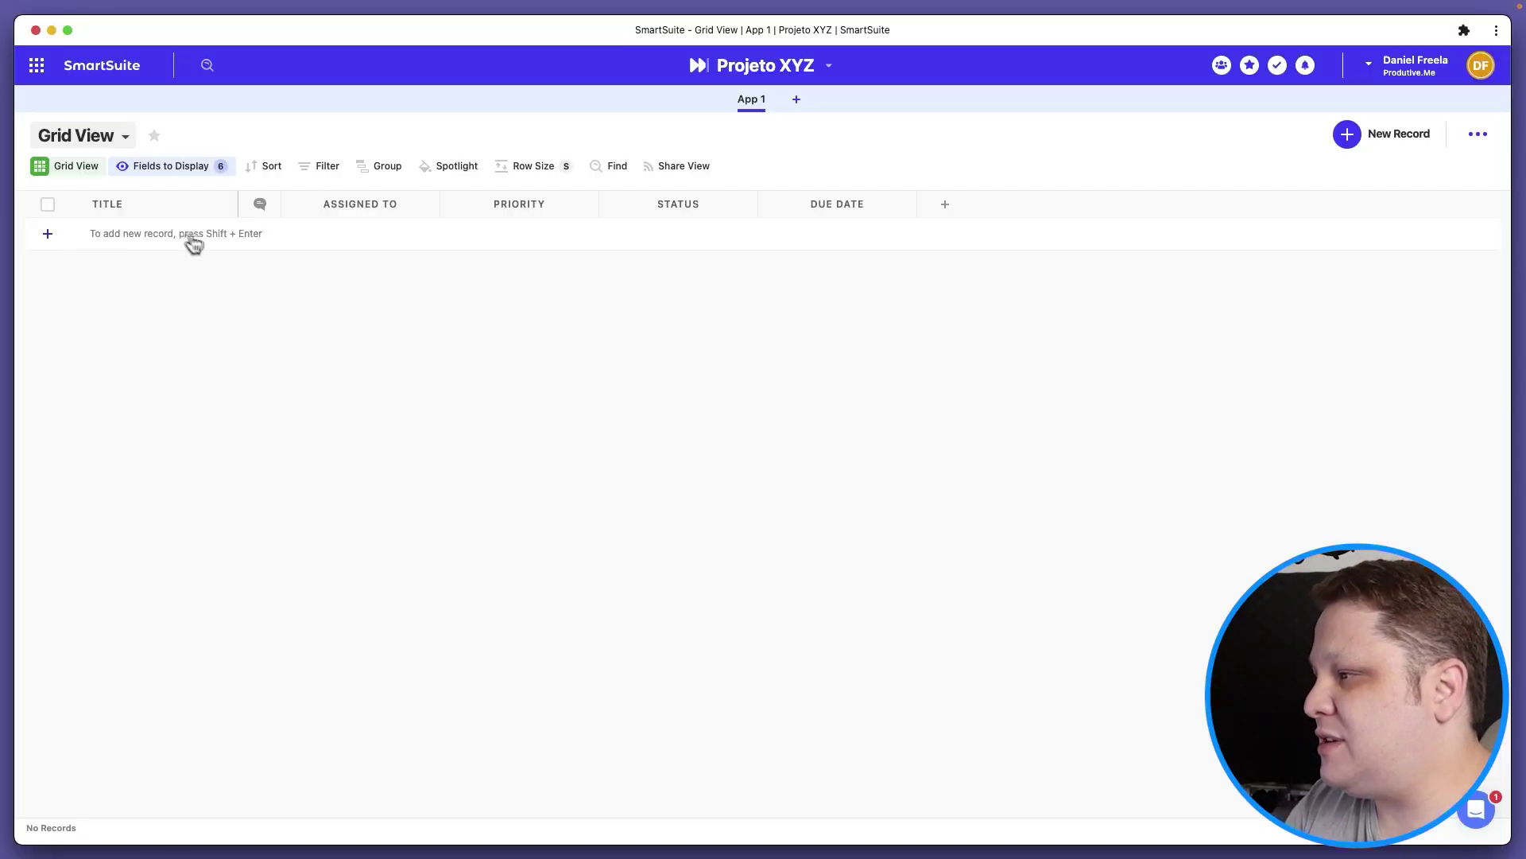
{"action": "left_click", "coordinate": [113, 143]}
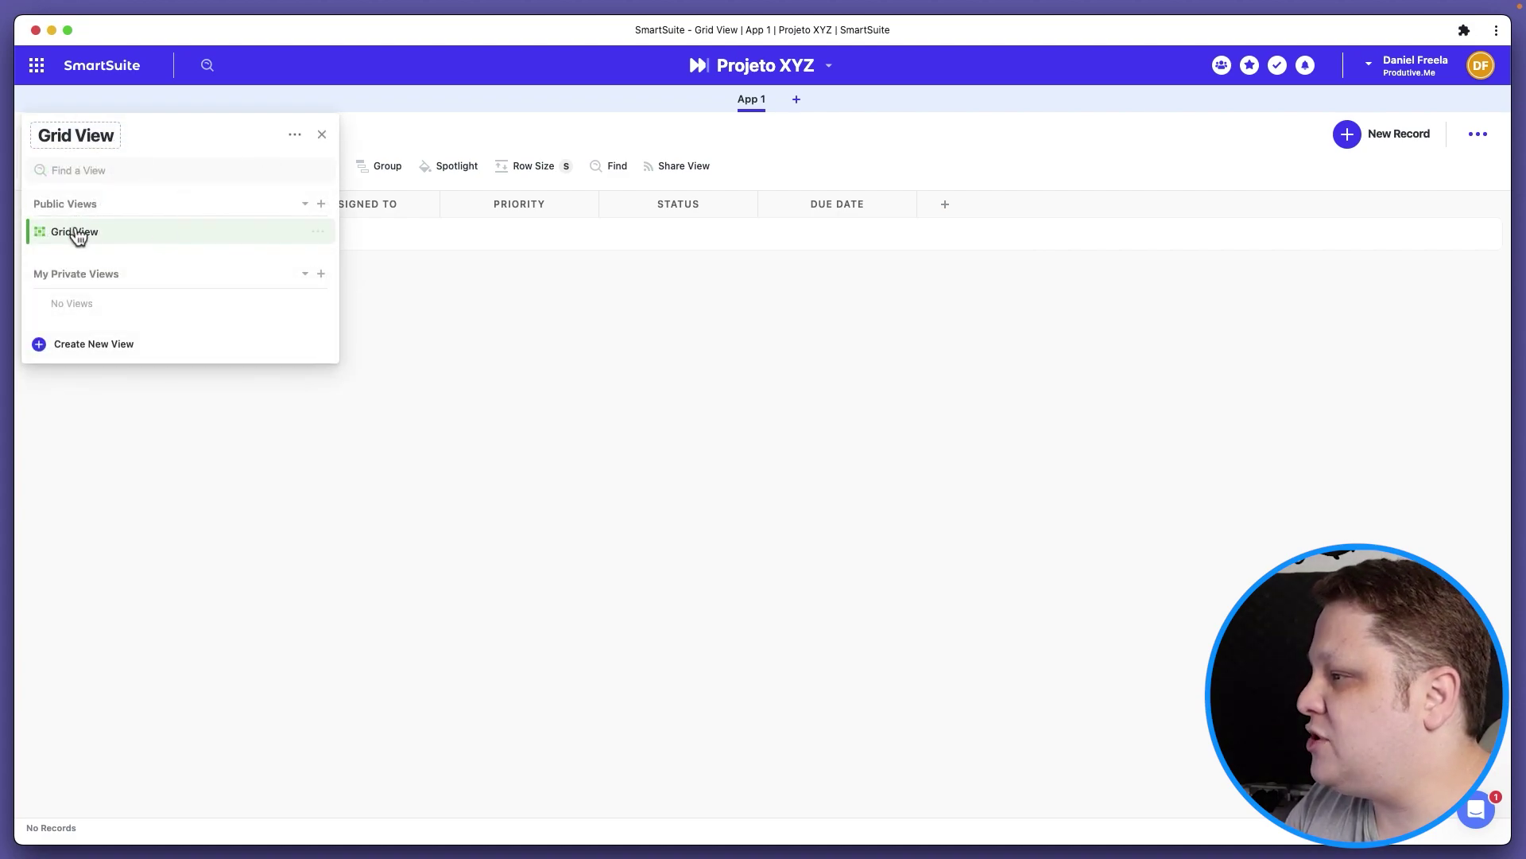
{"action": "left_click", "coordinate": [565, 342]}
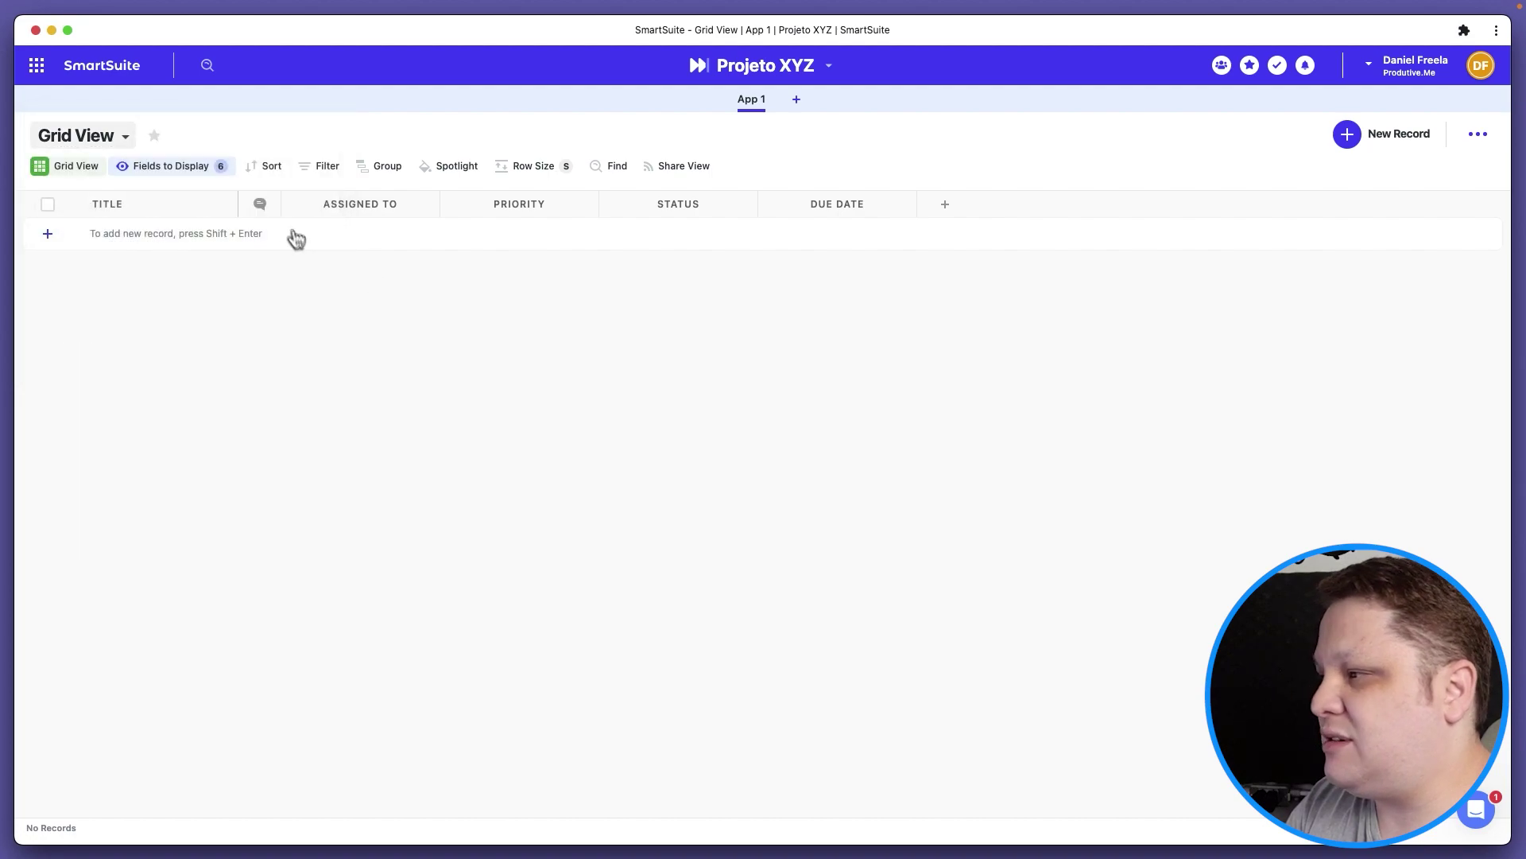
{"action": "left_click", "coordinate": [71, 164]}
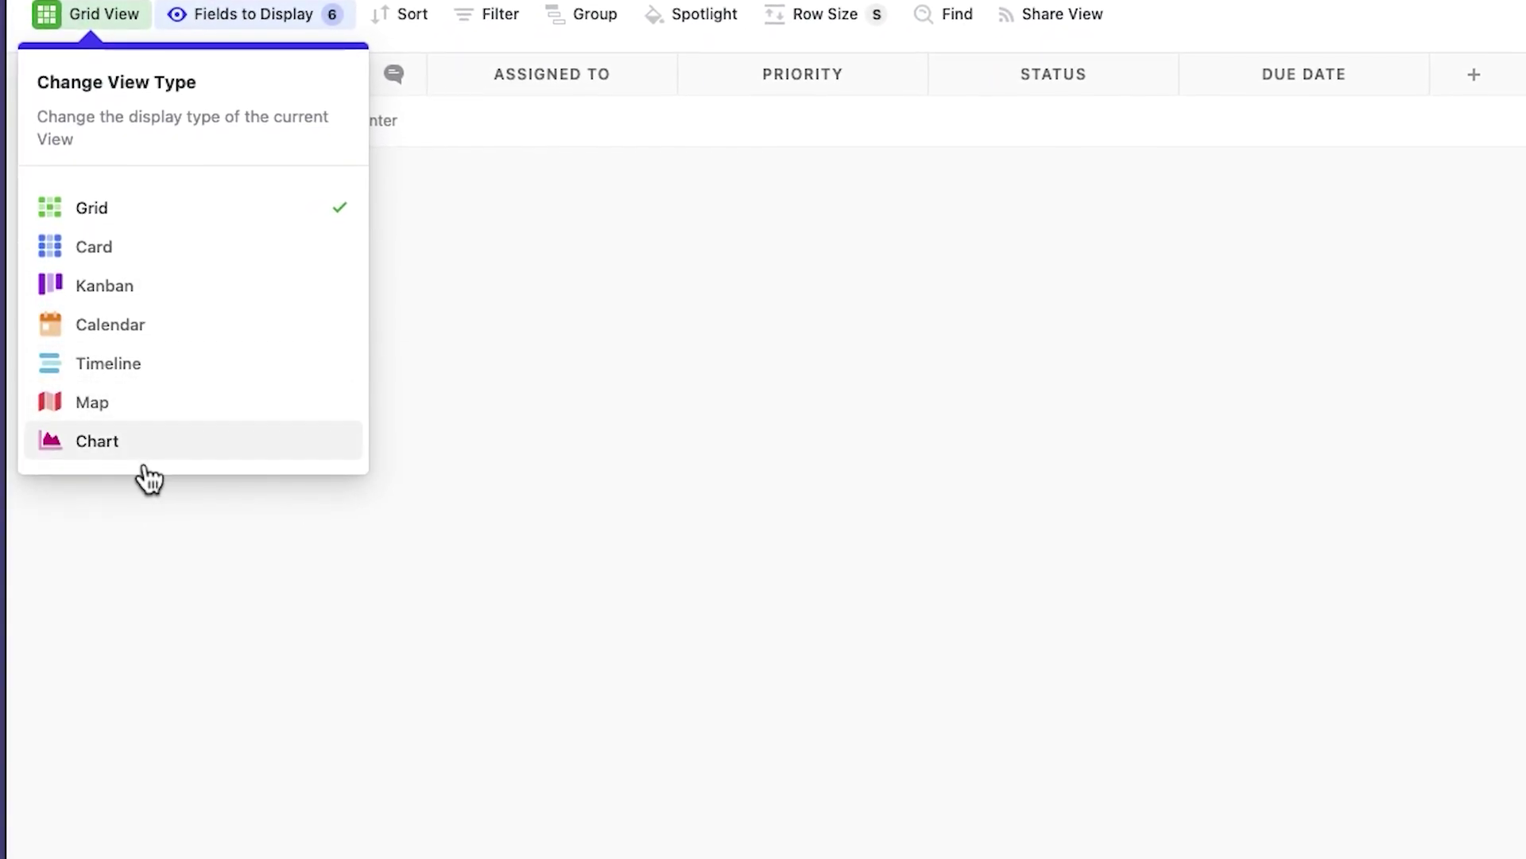
{"action": "left_click", "coordinate": [636, 382]}
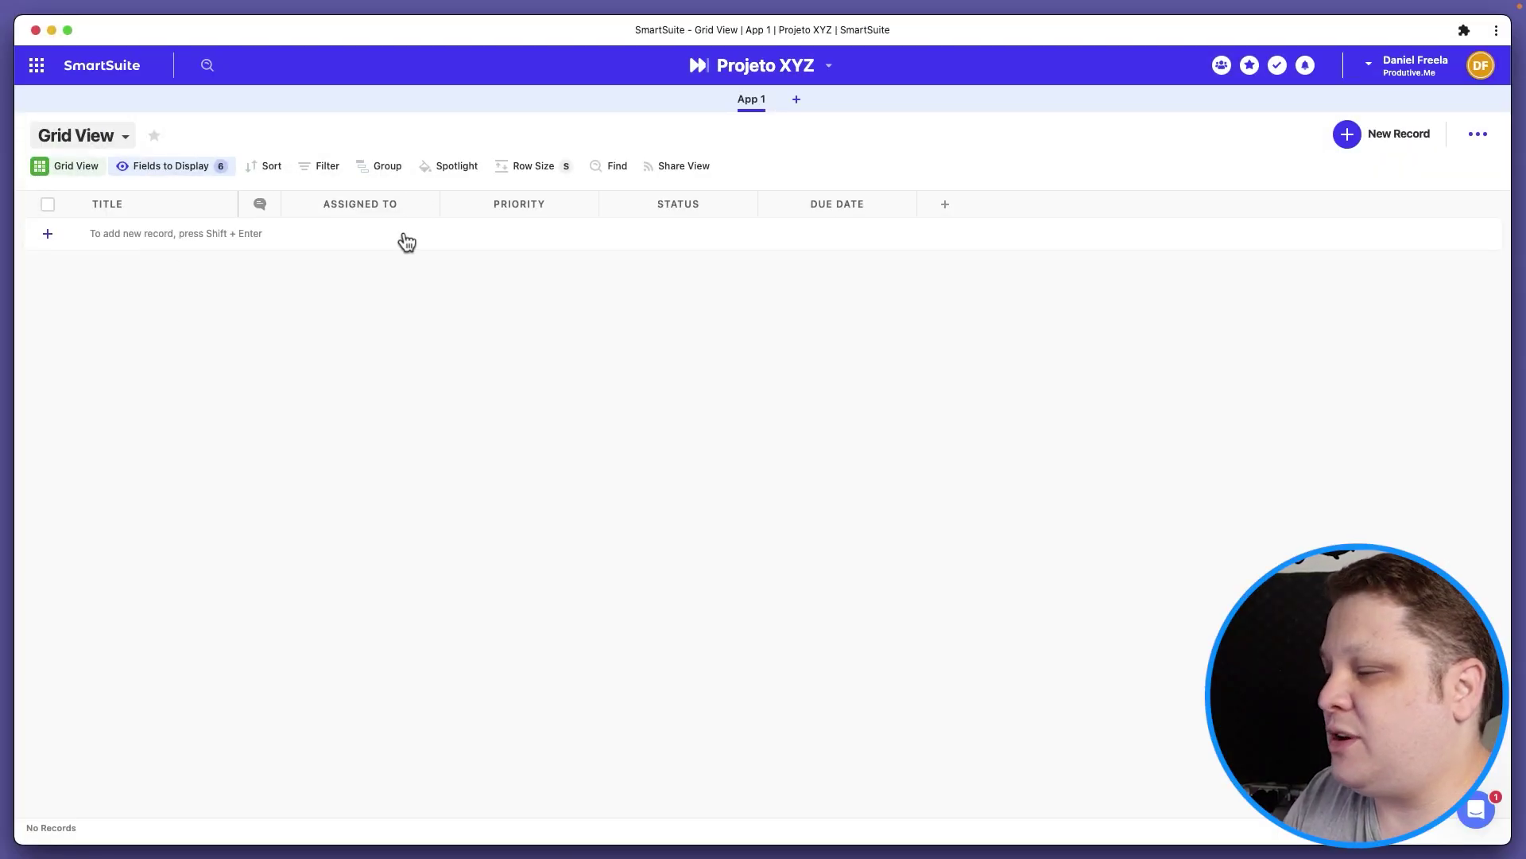
Step: Add a new record titled "Registro 001" to the App 1 grid
{"action": "left_click", "coordinate": [52, 235]}
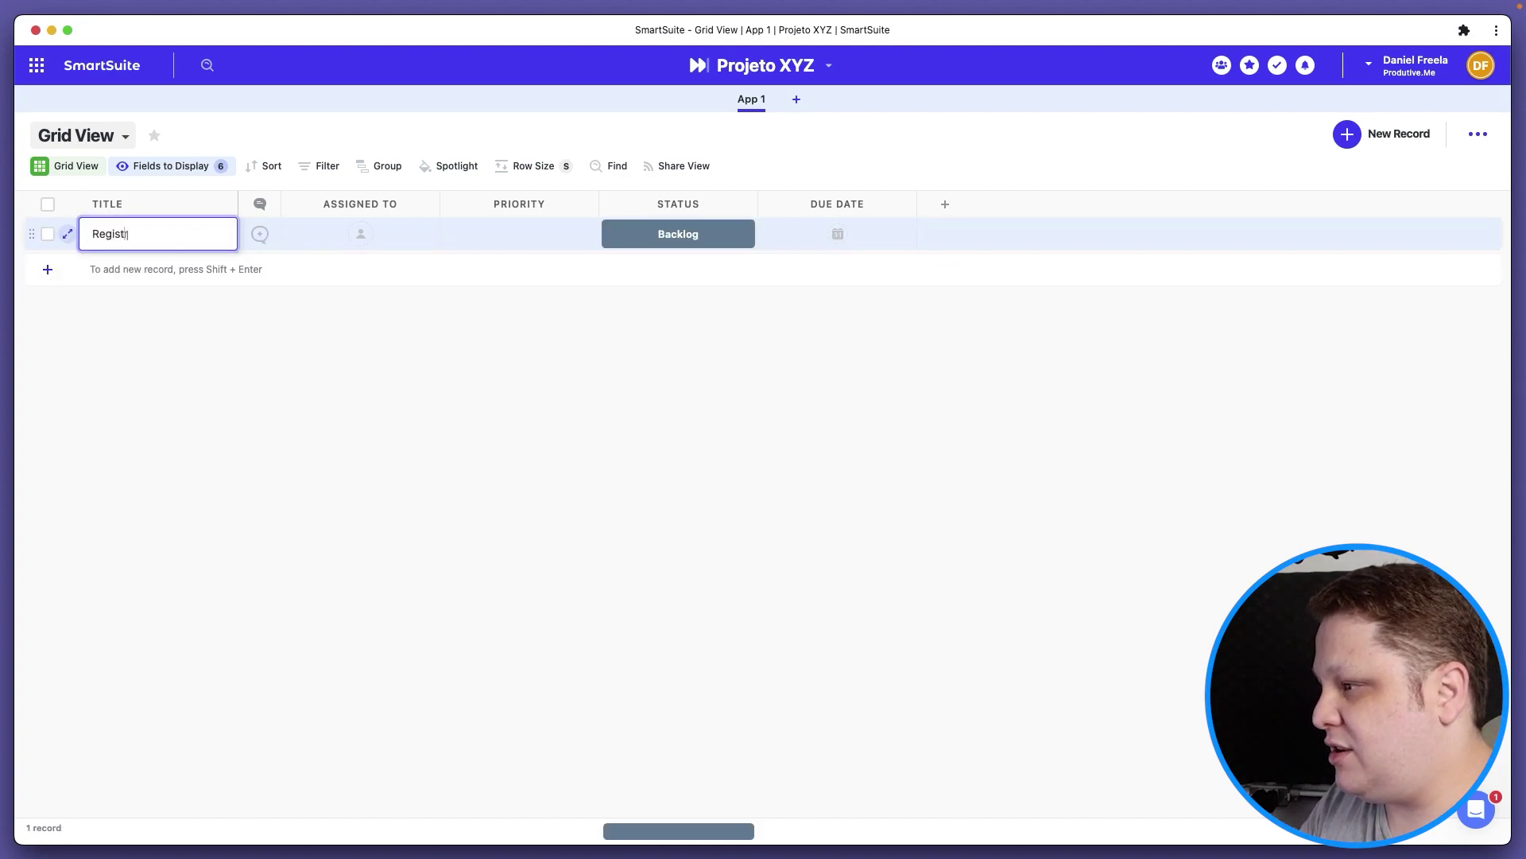
{"action": "key", "text": "Escape"}
{"action": "left_click", "coordinate": [151, 246]}
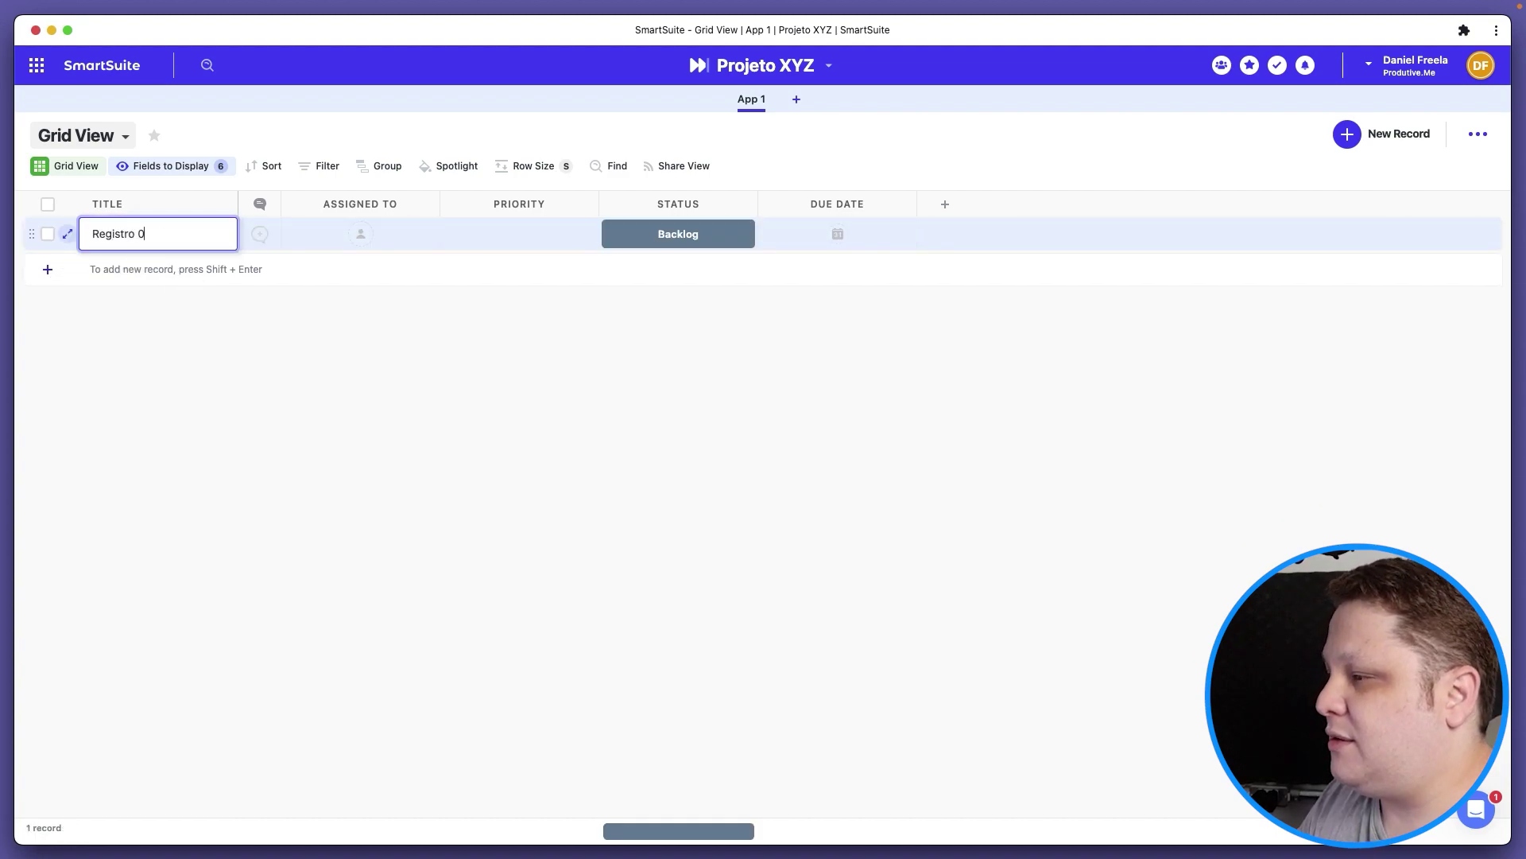
{"action": "key", "text": "Return"}
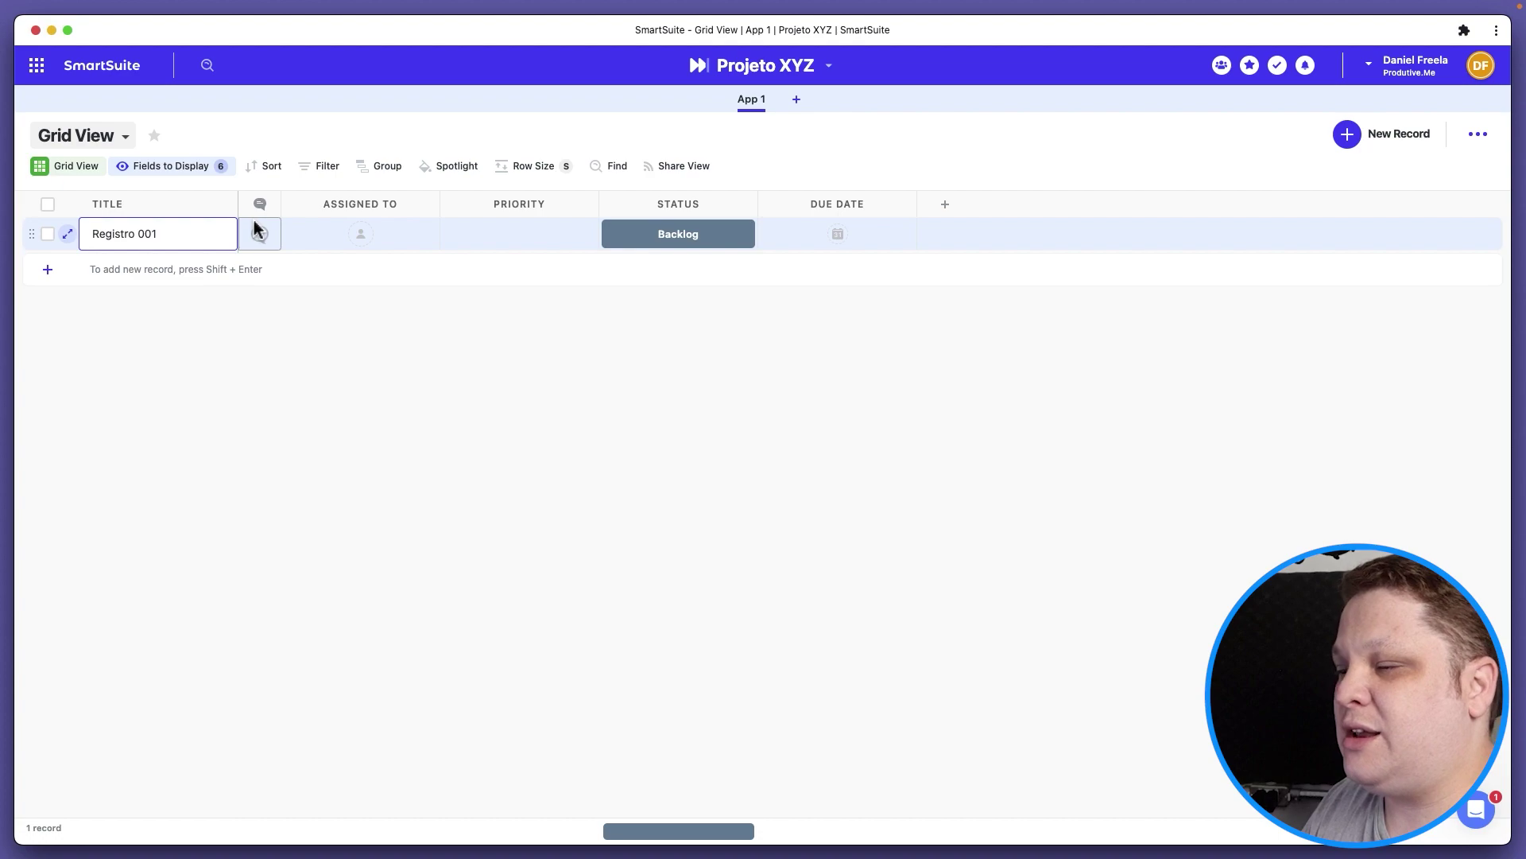
Step: Look through the field types offered for a new column, from the basic types to the More Advanced group
{"action": "left_click", "coordinate": [944, 208]}
{"action": "scroll", "coordinate": [1160, 296], "scroll_direction": "down", "scroll_amount": 2}
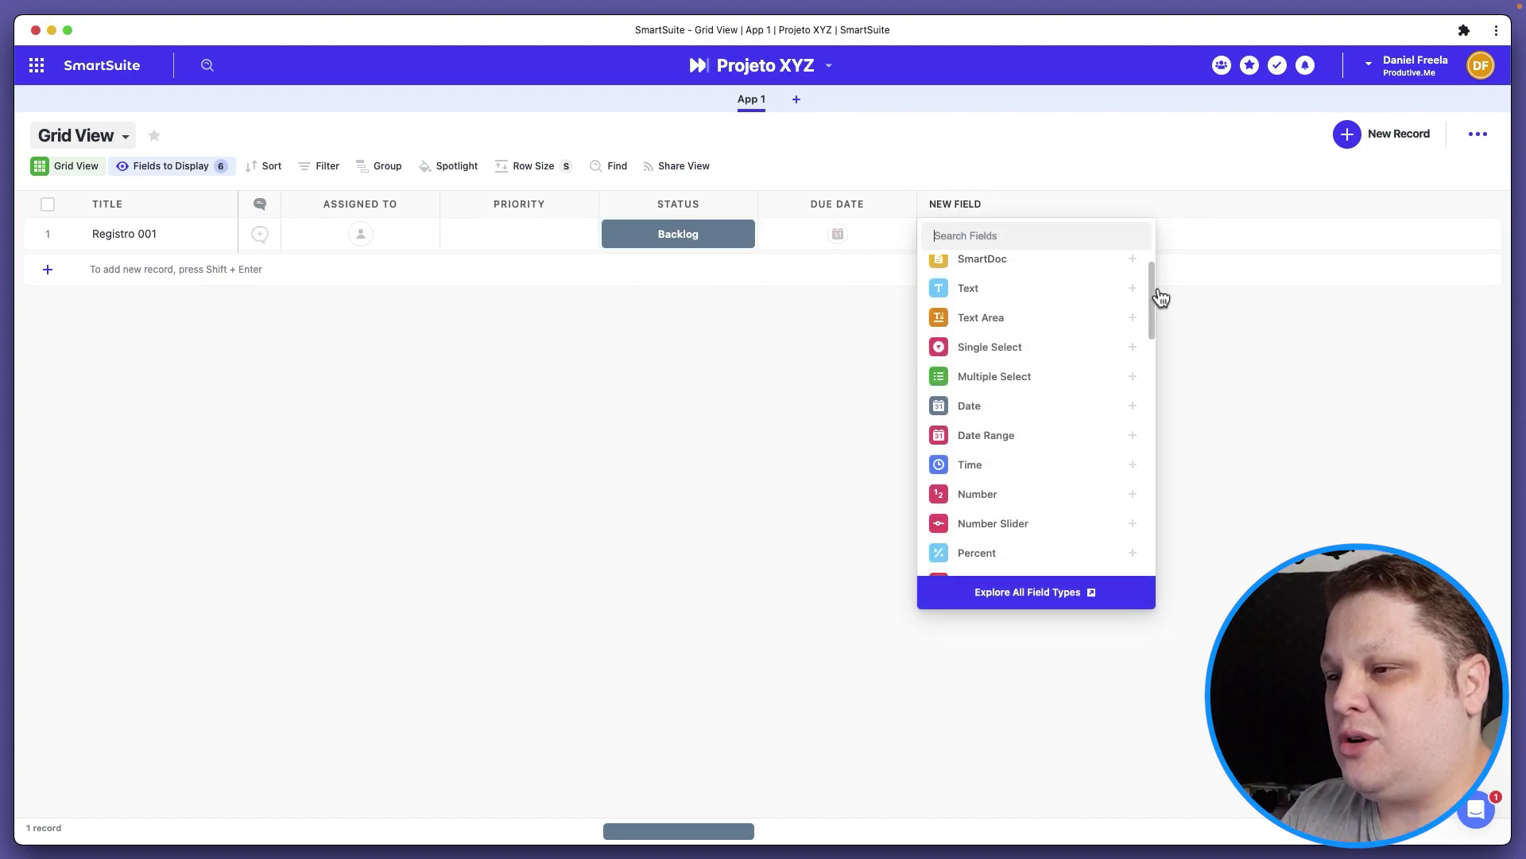
{"action": "scroll", "coordinate": [1158, 302], "scroll_direction": "down", "scroll_amount": 1}
{"action": "scroll", "coordinate": [1154, 306], "scroll_direction": "down", "scroll_amount": 1}
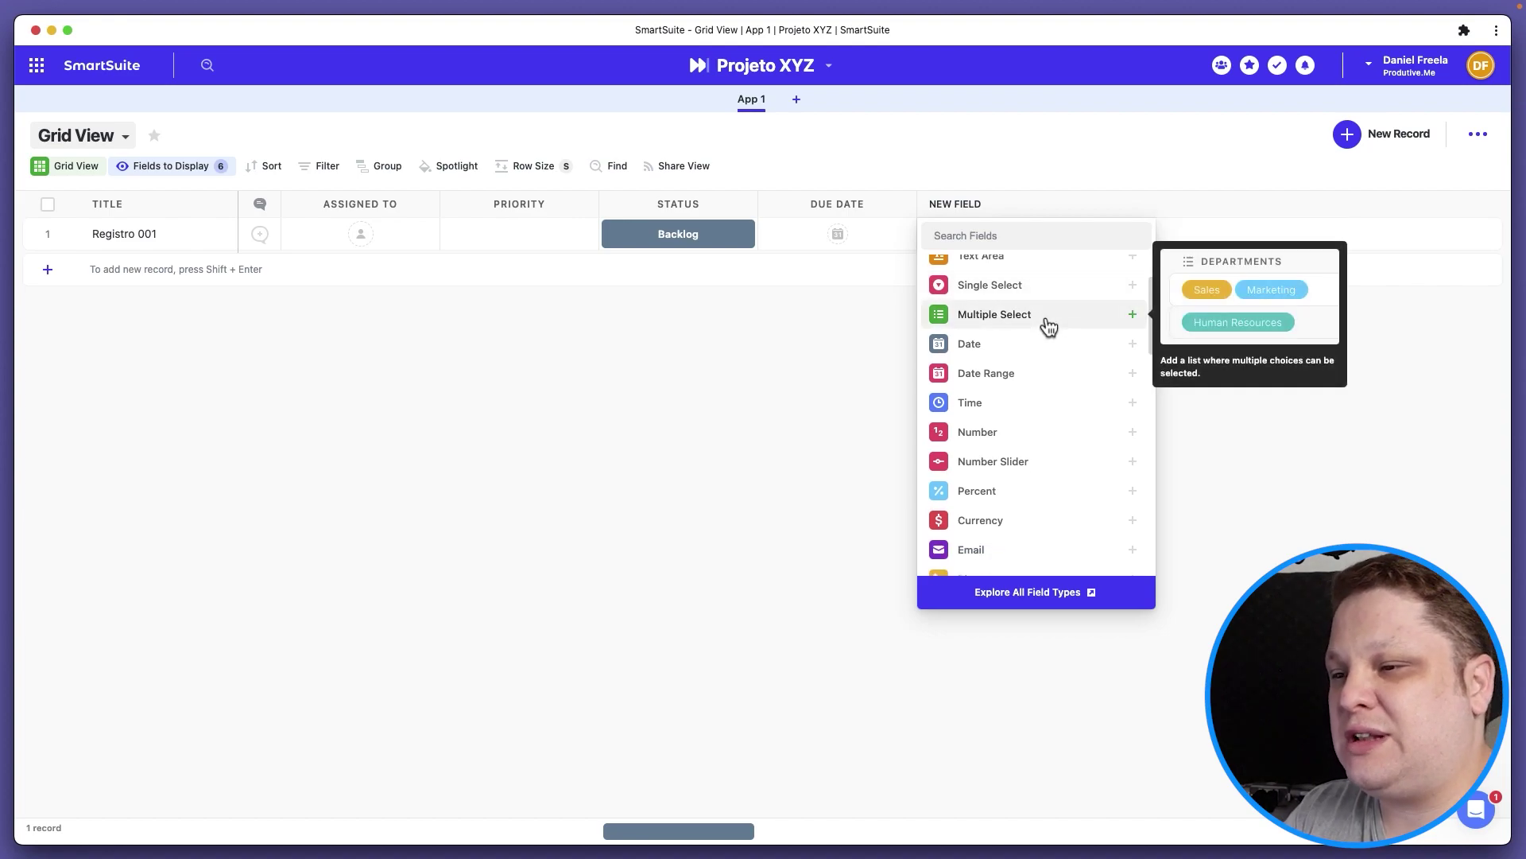
{"action": "scroll", "coordinate": [1062, 379], "scroll_direction": "down", "scroll_amount": 1}
{"action": "scroll", "coordinate": [1062, 378], "scroll_direction": "down", "scroll_amount": 1}
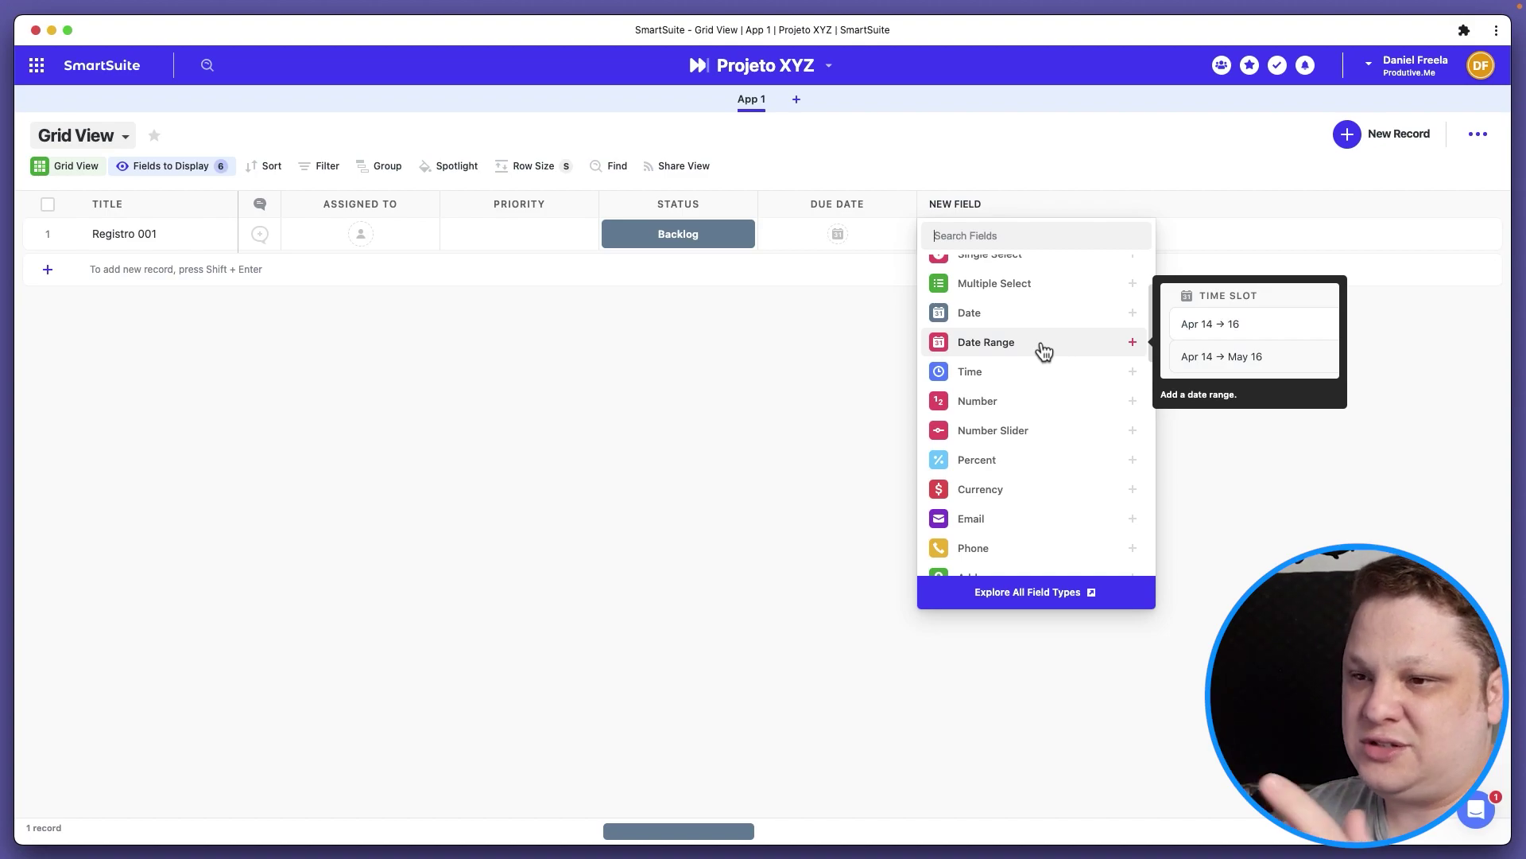
{"action": "scroll", "coordinate": [1044, 350], "scroll_direction": "down", "scroll_amount": 1}
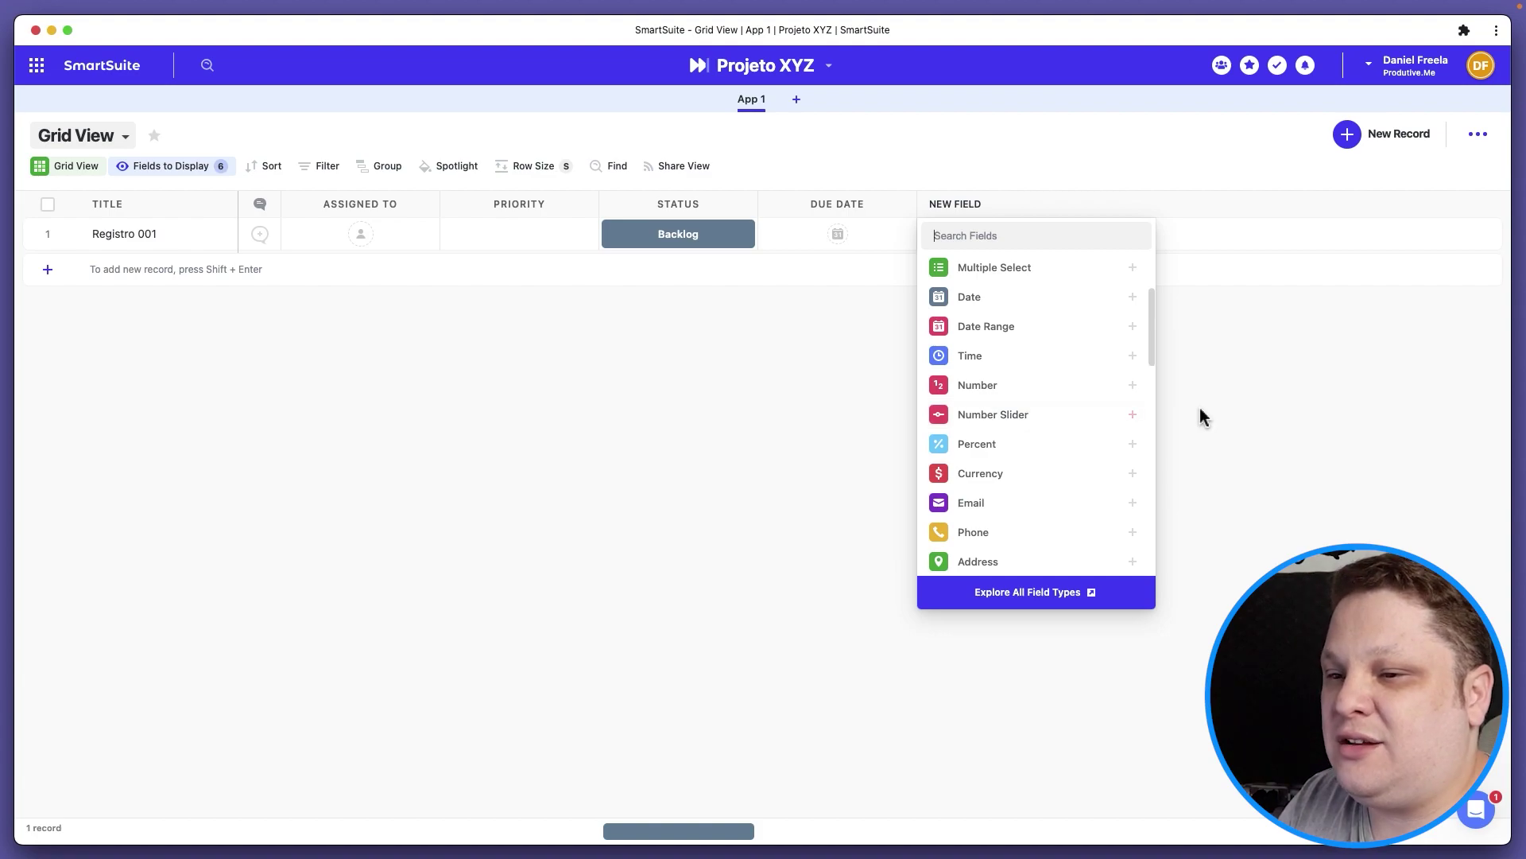
{"action": "scroll", "coordinate": [1105, 436], "scroll_direction": "down", "scroll_amount": 1}
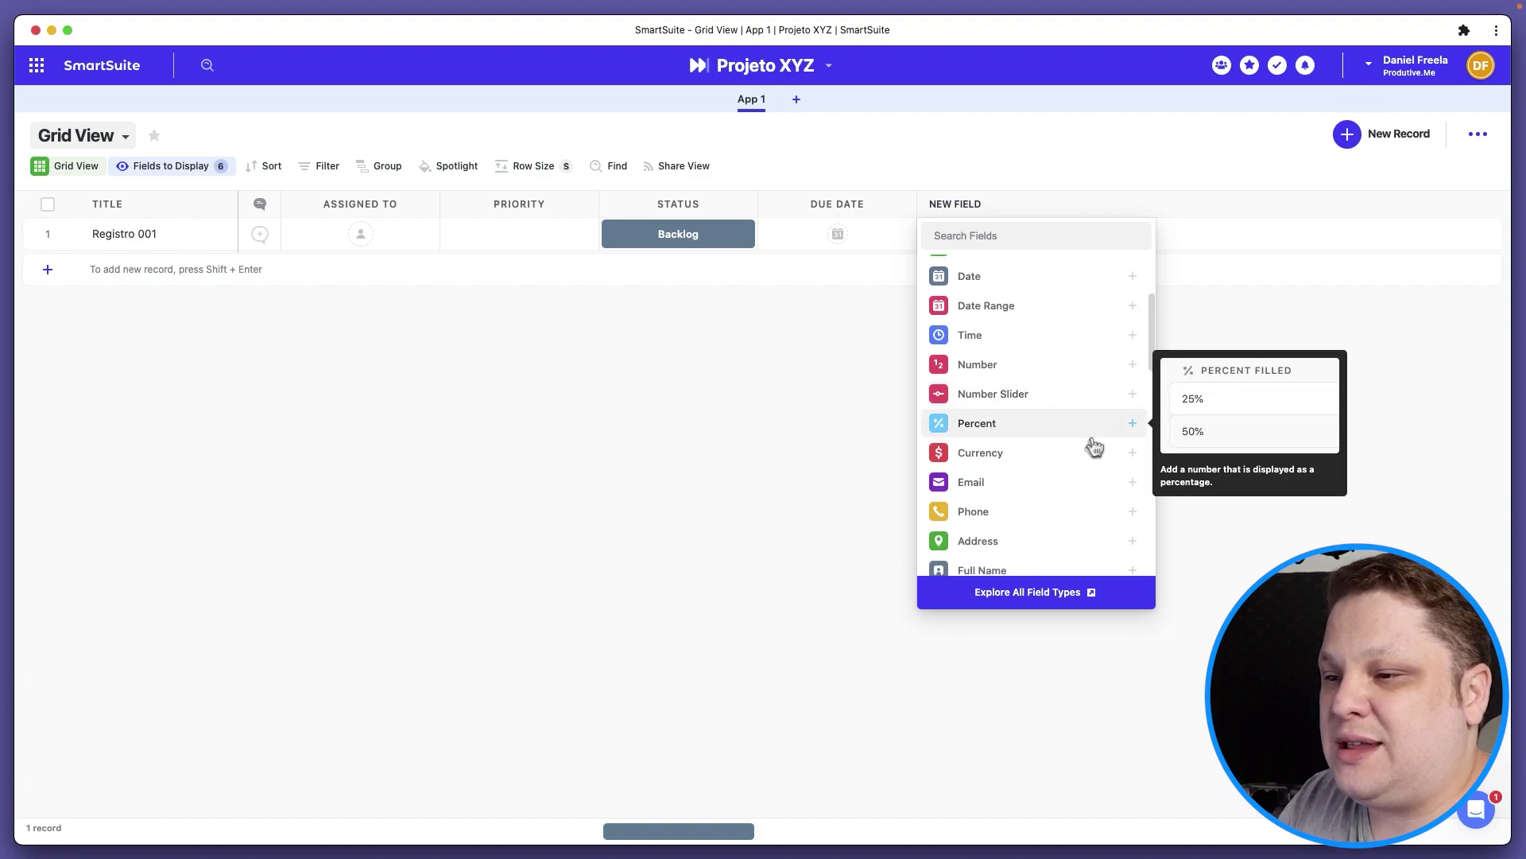
{"action": "scroll", "coordinate": [1058, 434], "scroll_direction": "down", "scroll_amount": 4}
{"action": "scroll", "coordinate": [1045, 423], "scroll_direction": "down", "scroll_amount": 1}
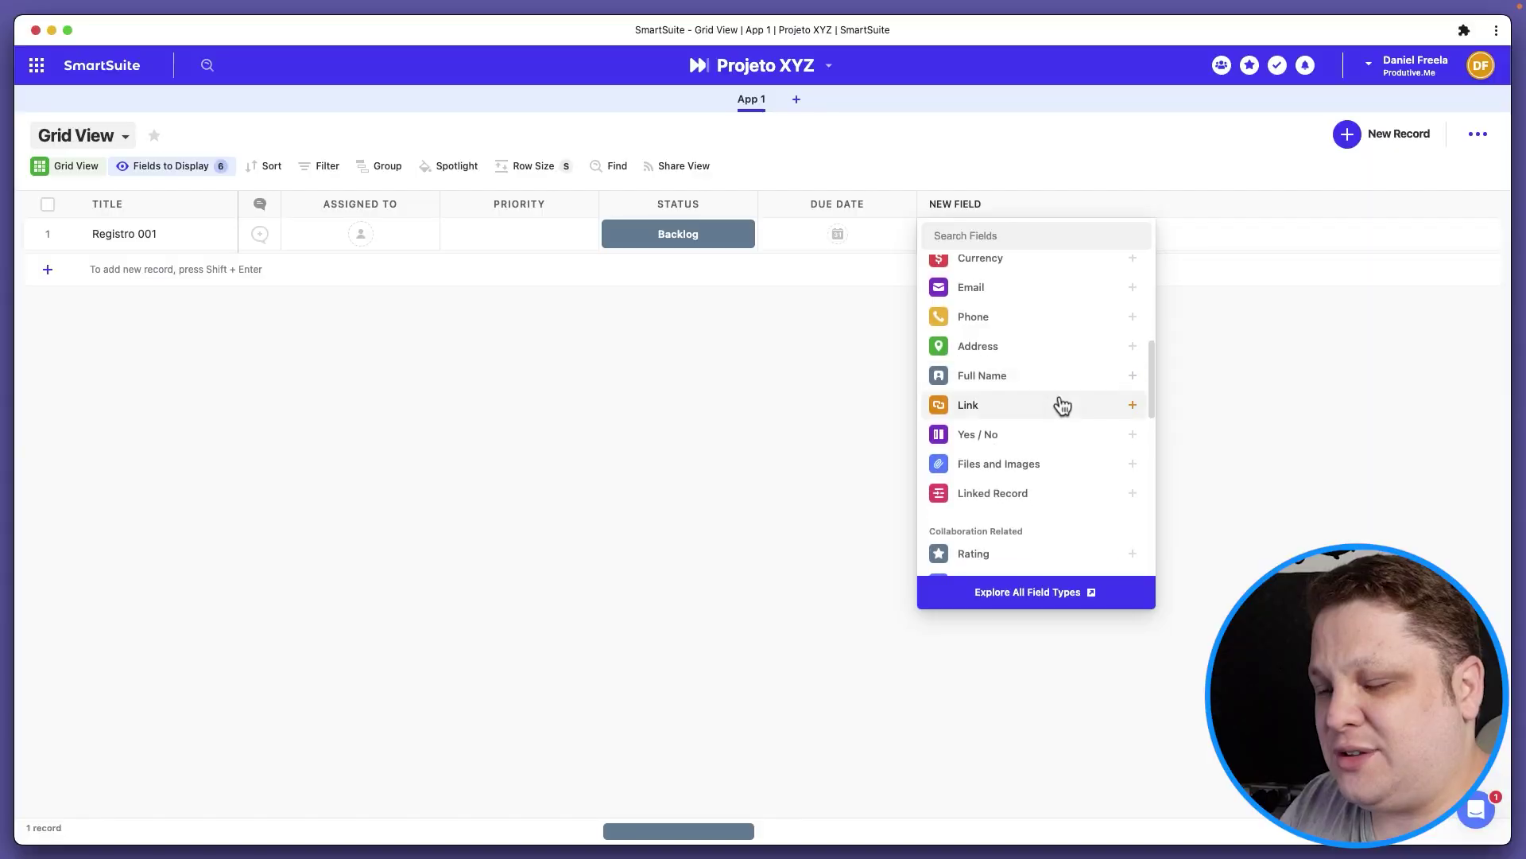
{"action": "scroll", "coordinate": [1059, 398], "scroll_direction": "down", "scroll_amount": 5}
{"action": "scroll", "coordinate": [1052, 386], "scroll_direction": "down", "scroll_amount": 10}
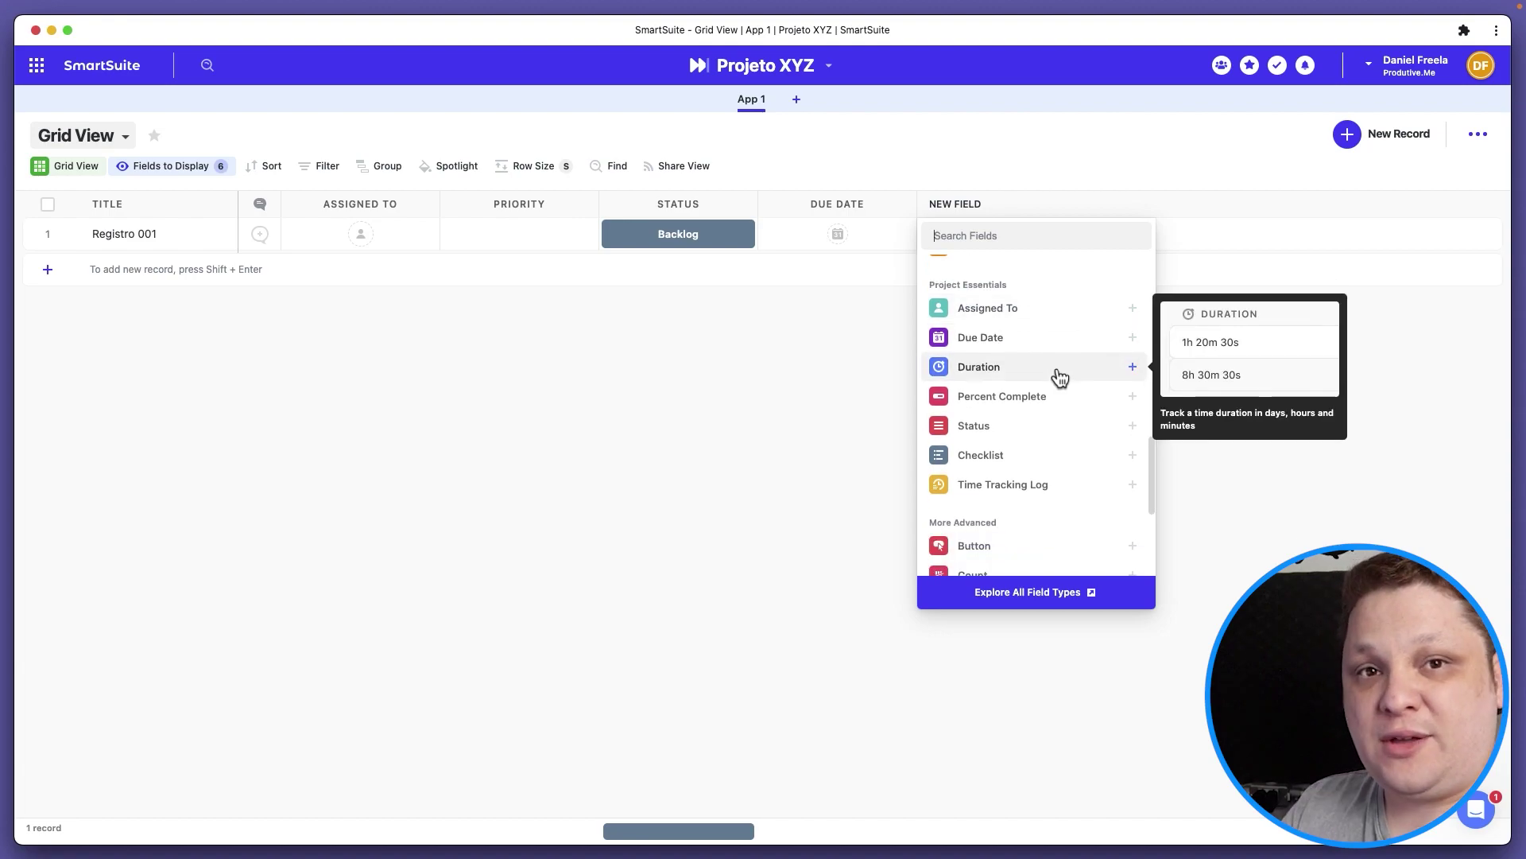
{"action": "scroll", "coordinate": [1060, 378], "scroll_direction": "down", "scroll_amount": 7}
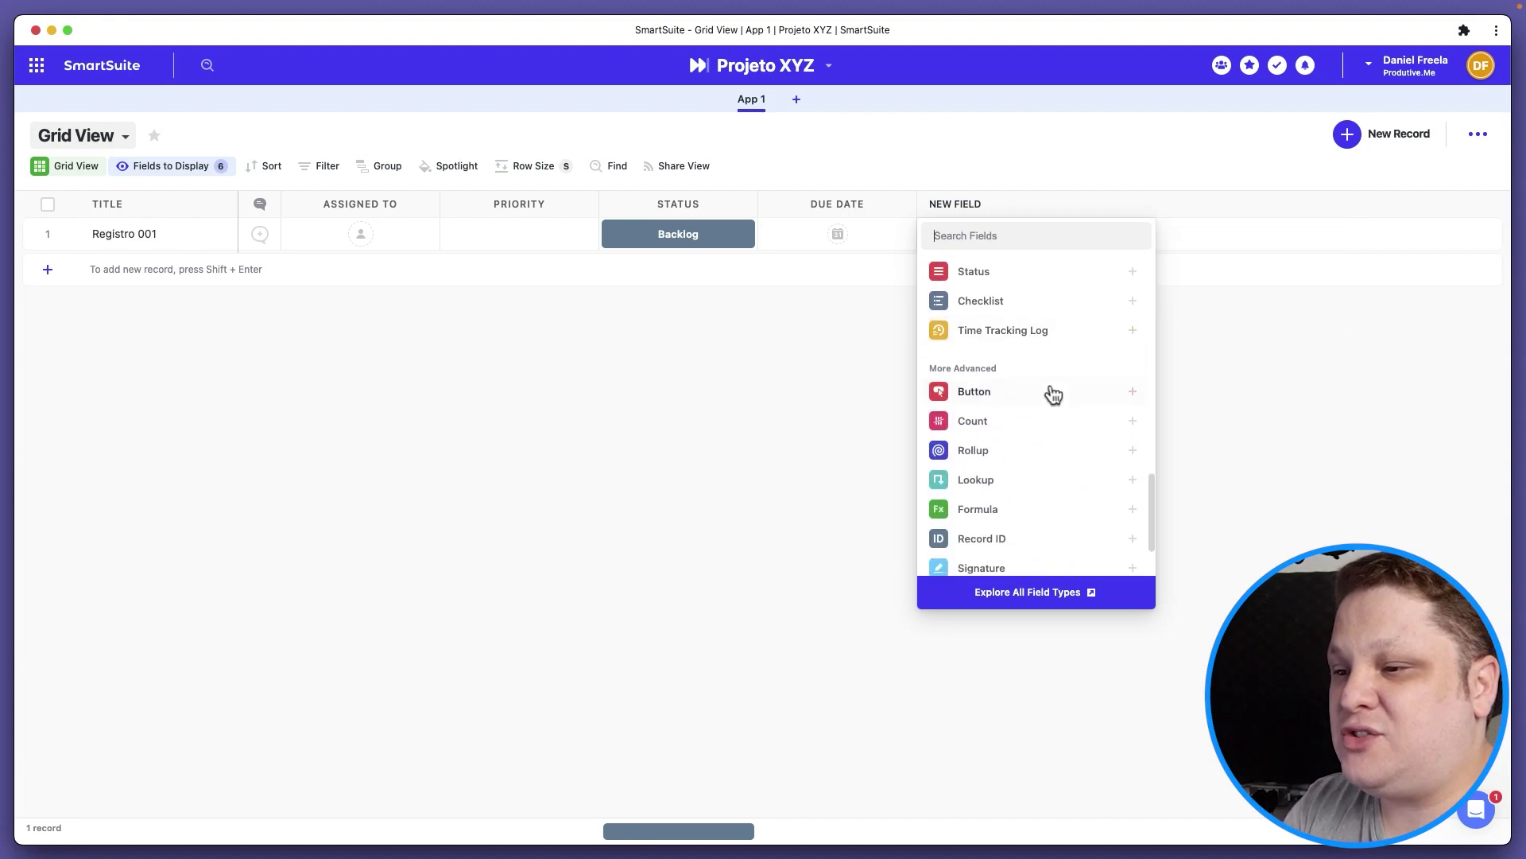
{"action": "scroll", "coordinate": [1064, 405], "scroll_direction": "down", "scroll_amount": 2}
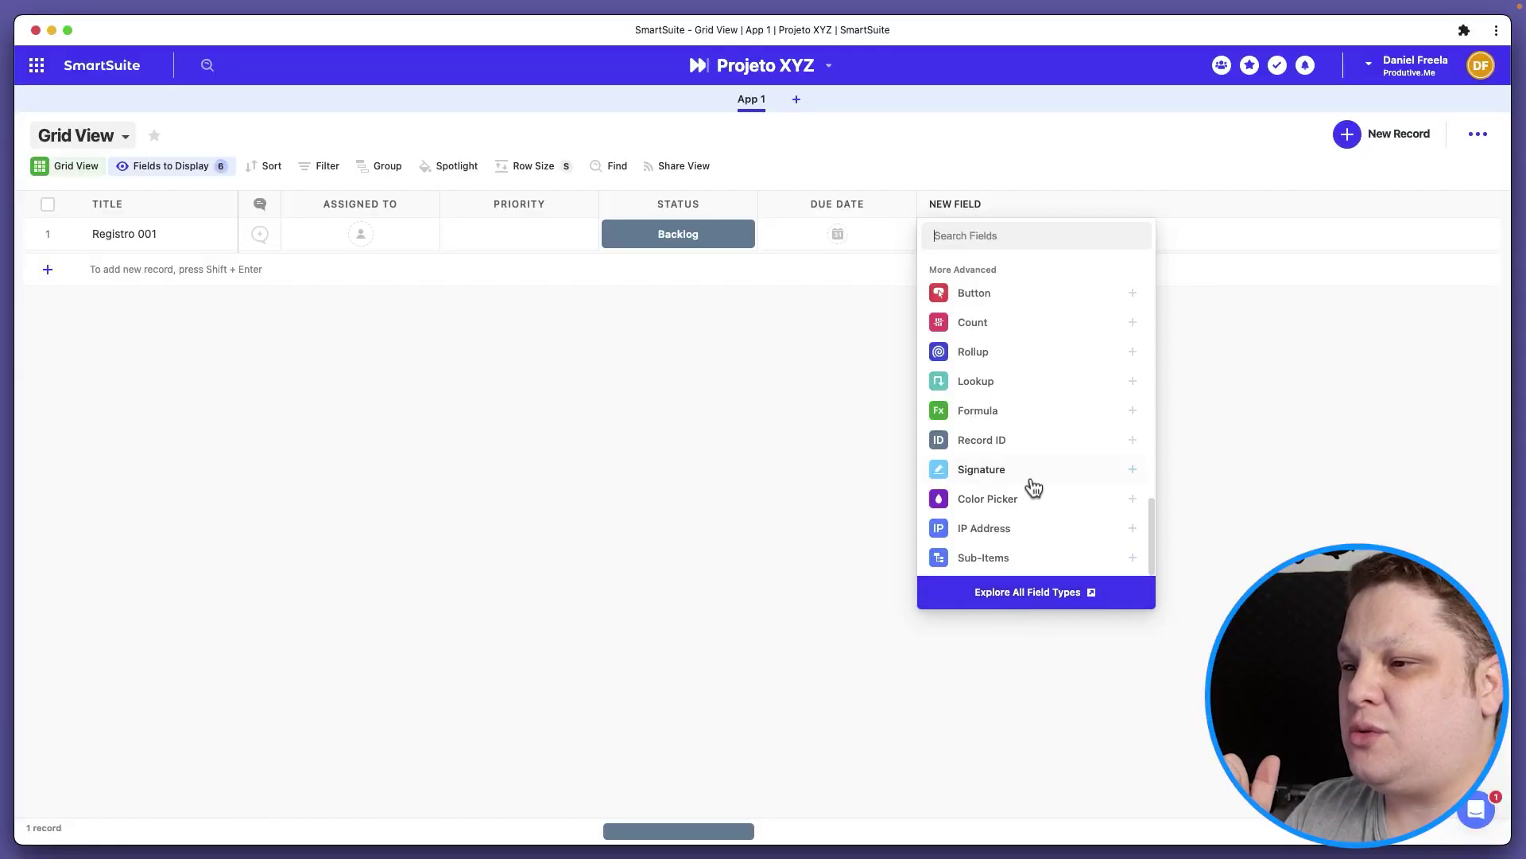
{"action": "scroll", "coordinate": [1029, 487], "scroll_direction": "up", "scroll_amount": 6}
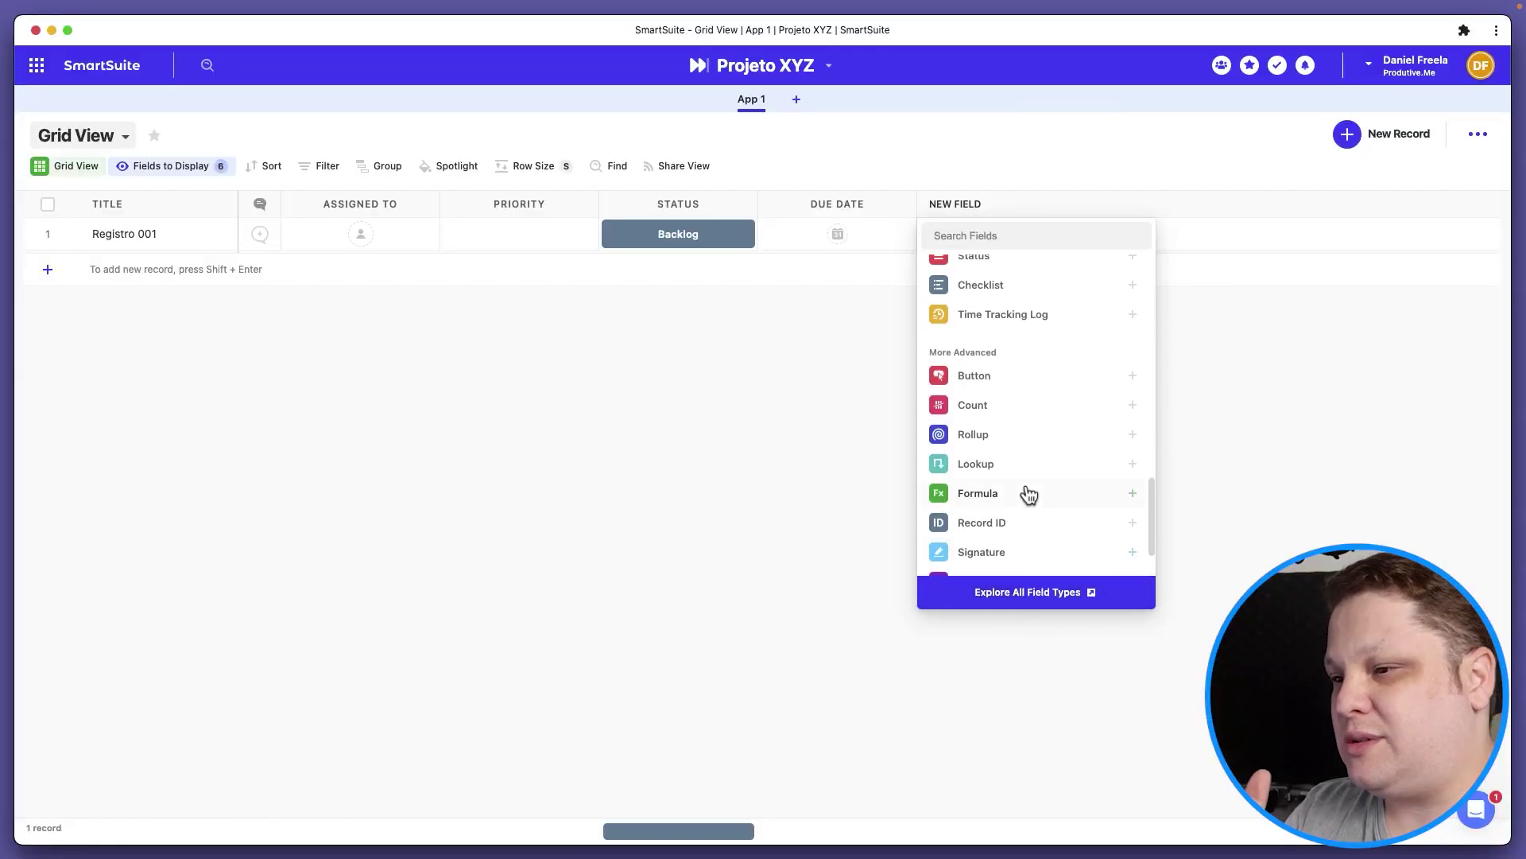
{"action": "left_click", "coordinate": [1264, 390]}
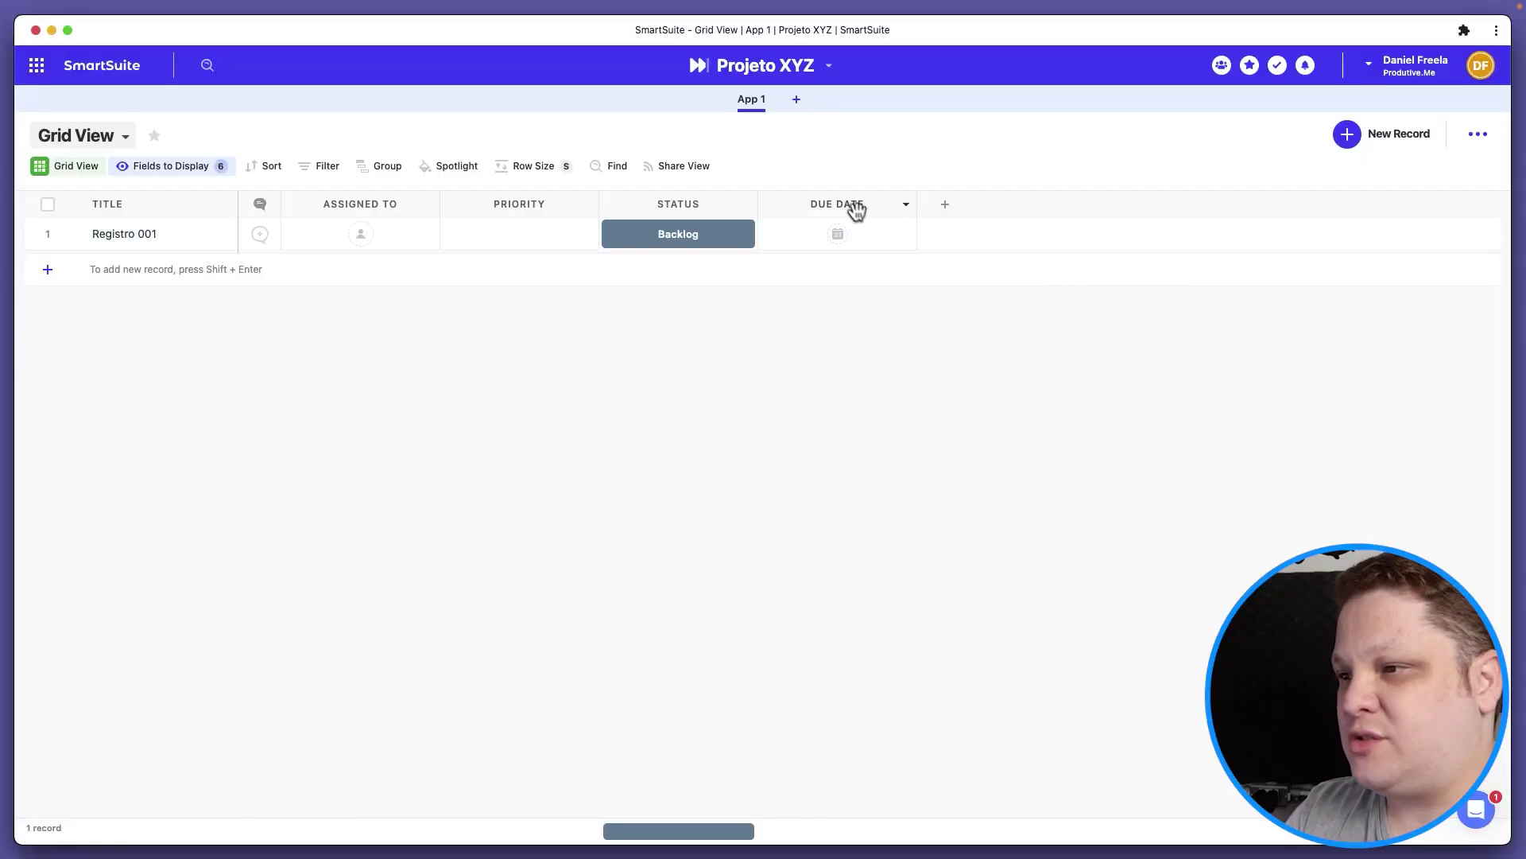
Step: Delete the Due Date field from the grid
{"action": "left_click", "coordinate": [907, 205]}
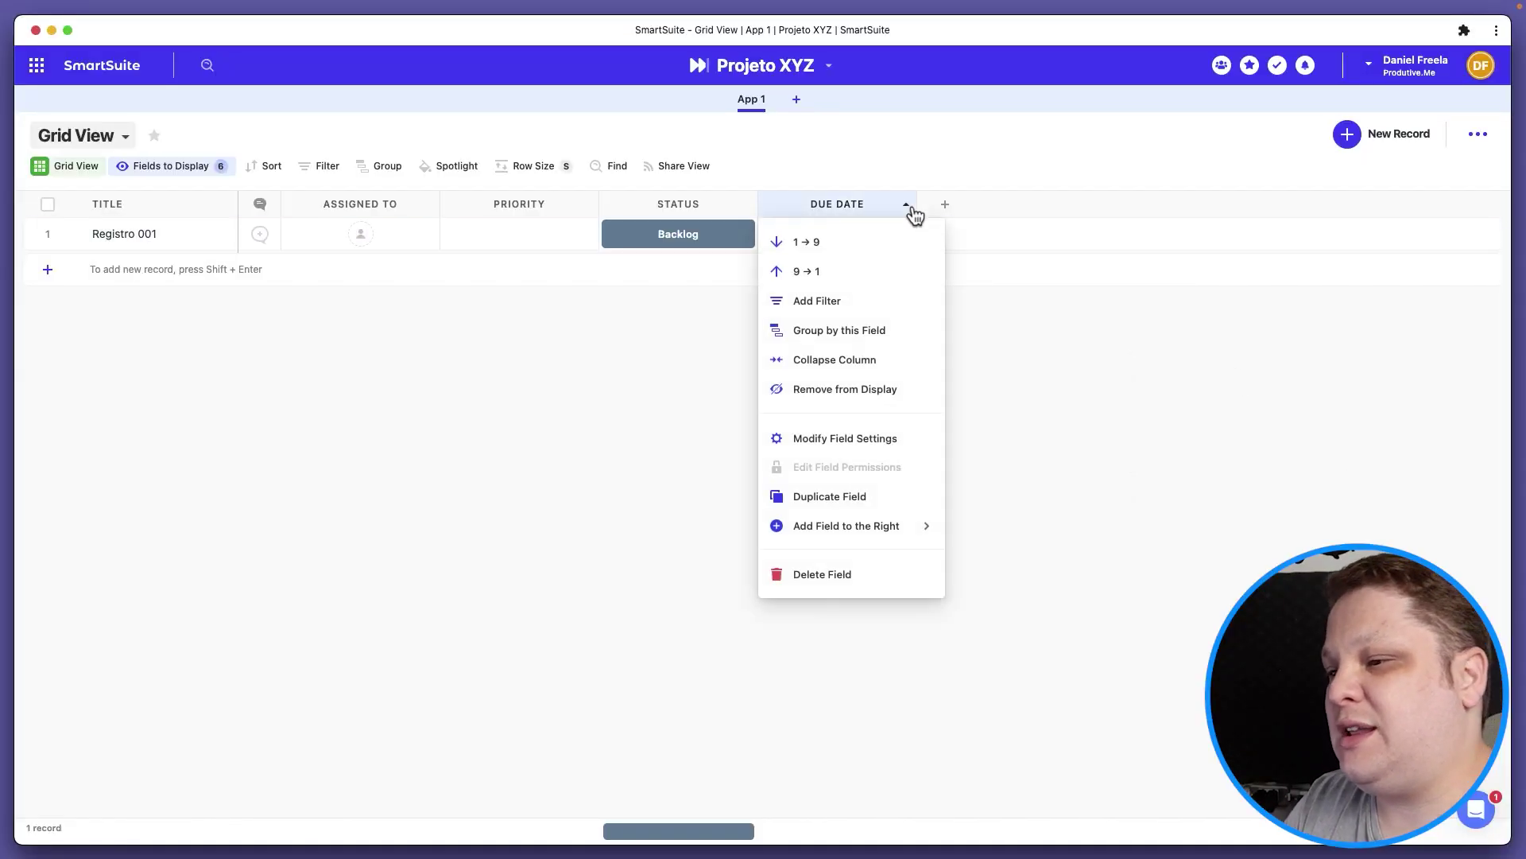
{"action": "left_click", "coordinate": [827, 573]}
{"action": "left_click", "coordinate": [802, 521]}
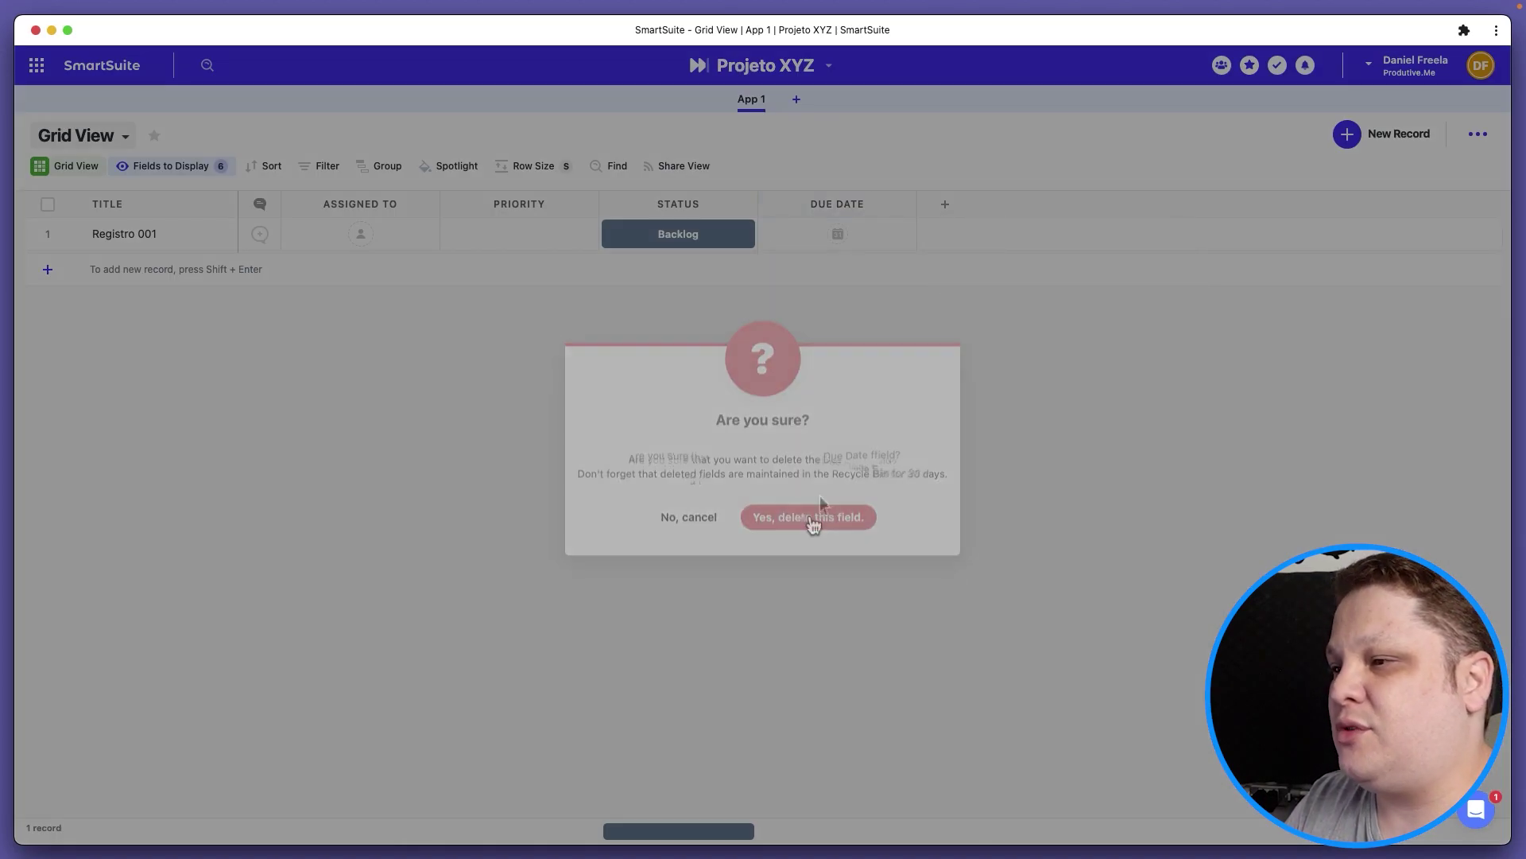
{"action": "key", "text": "shift+Return"}
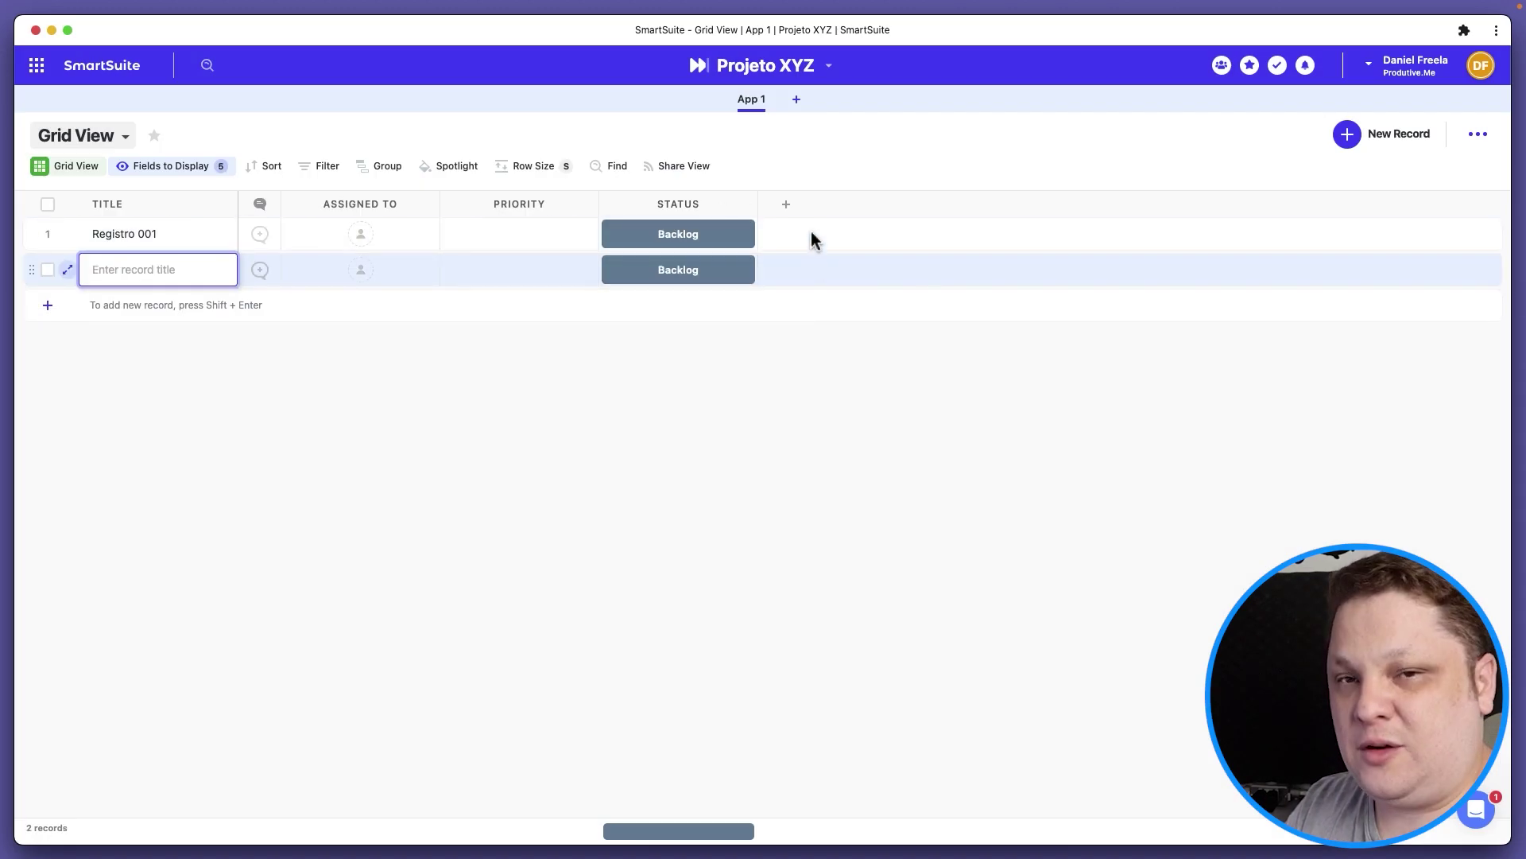
{"action": "key", "text": "Escape"}
Step: Rename the Status field to "Situação" in its field settings
{"action": "left_click", "coordinate": [747, 204]}
{"action": "left_click", "coordinate": [678, 440]}
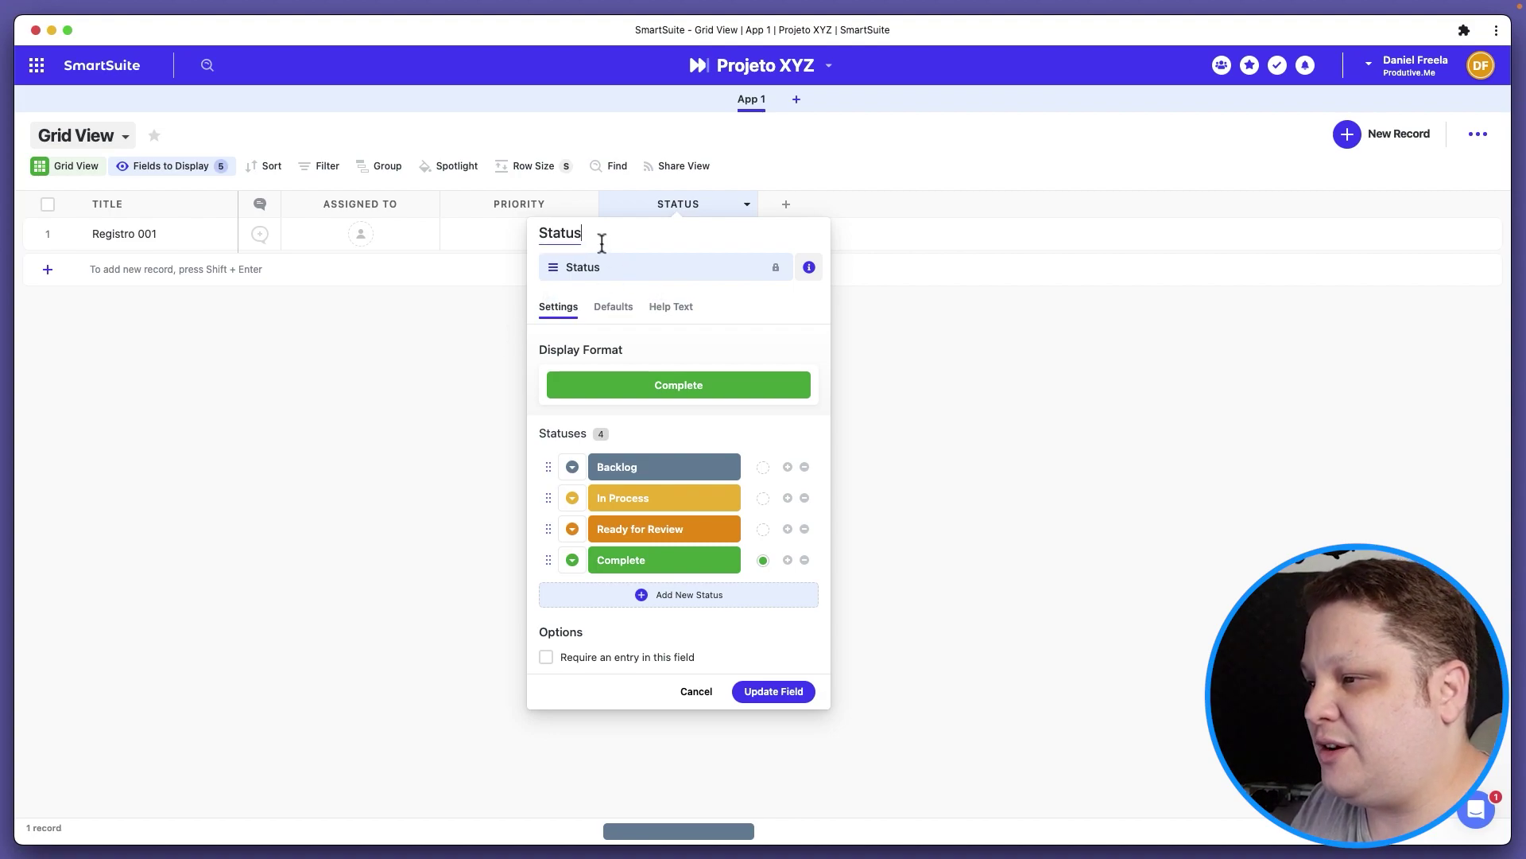
{"action": "type", "text": "Situação"}
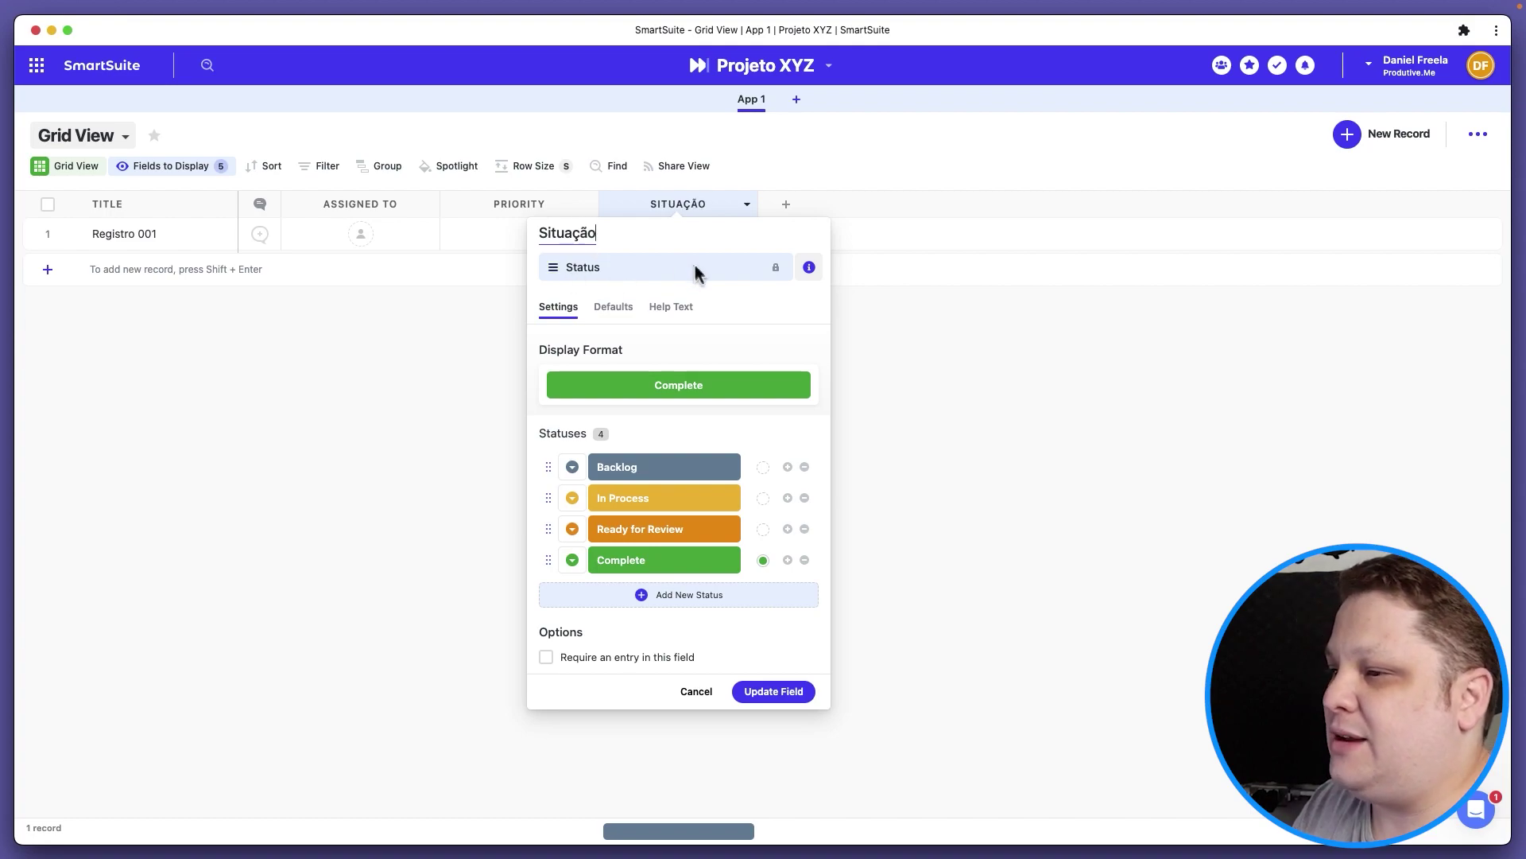
Step: Rename the four status options of the Situação field to "Não Iniciado", "Iniciado", "Impedimento" and "Feito"
{"action": "left_click", "coordinate": [651, 470]}
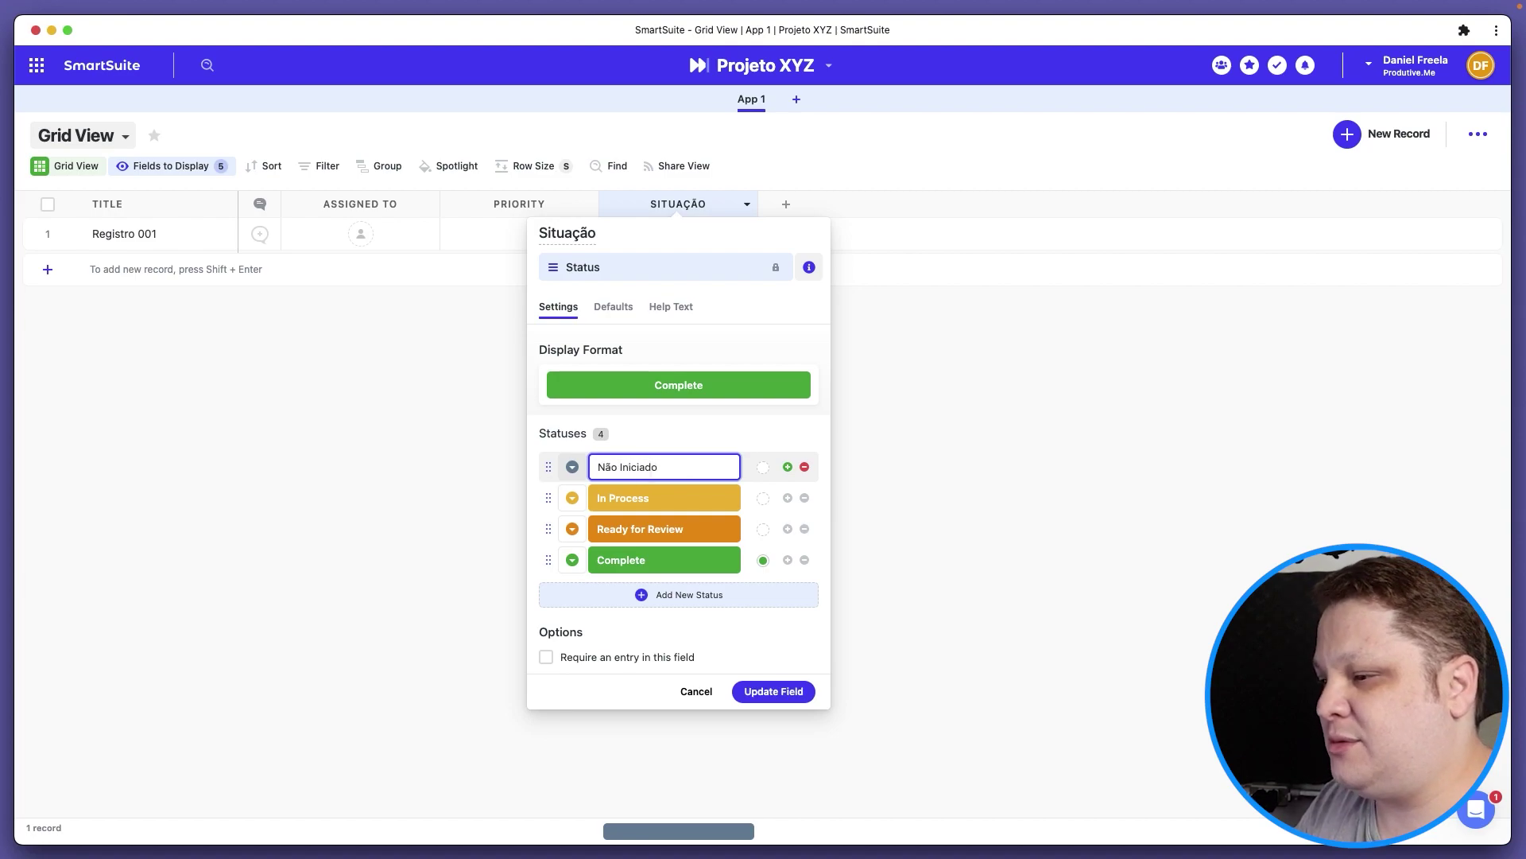
{"action": "left_click", "coordinate": [664, 498]}
{"action": "type", "text": "Ini"}
{"action": "left_click", "coordinate": [671, 528]}
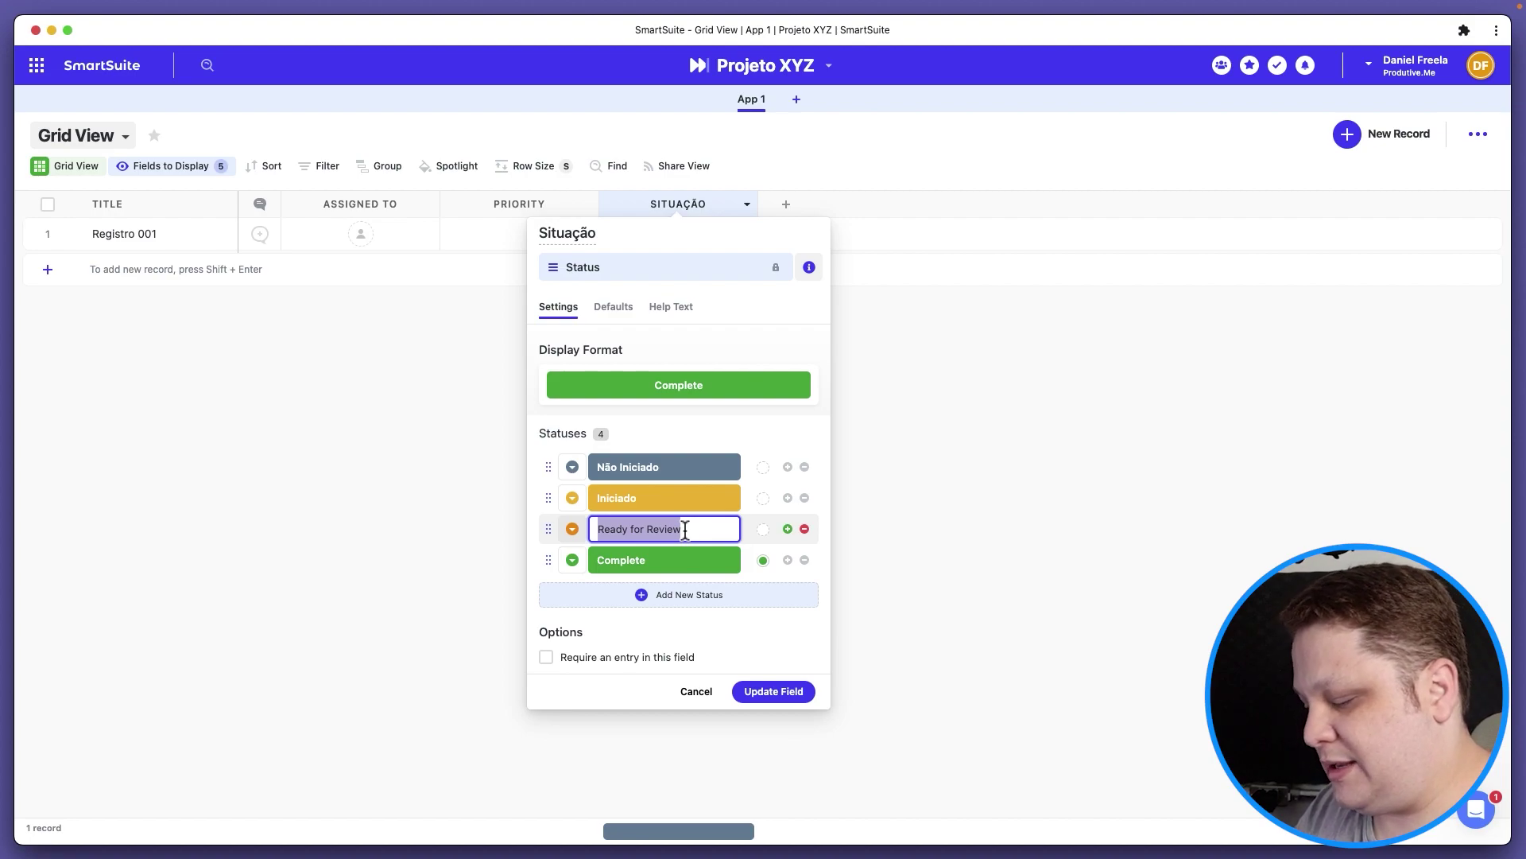
{"action": "key", "text": "BackSpace"}
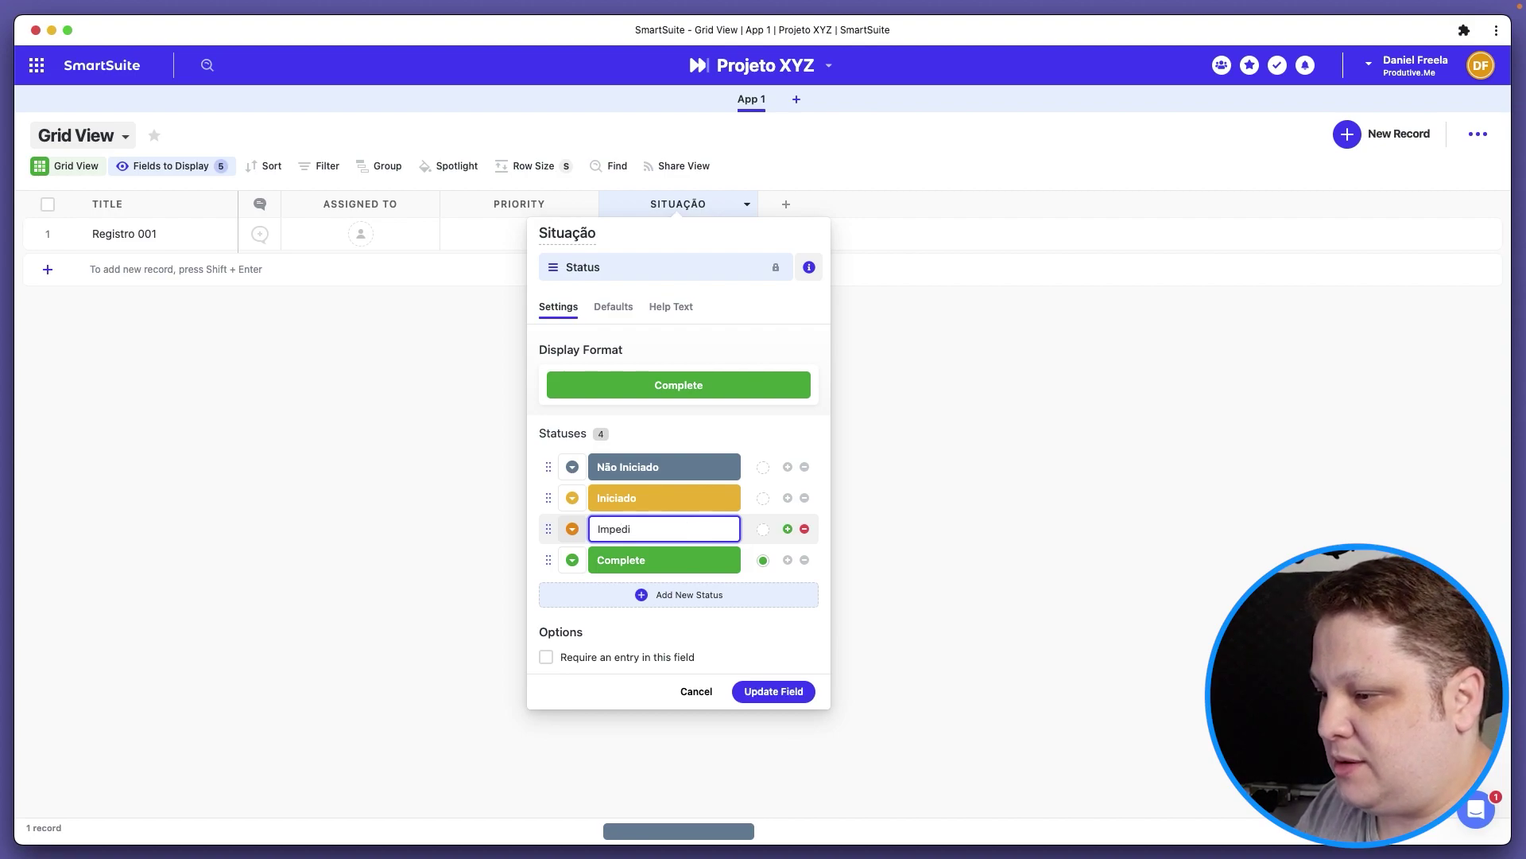
{"action": "left_click", "coordinate": [662, 561]}
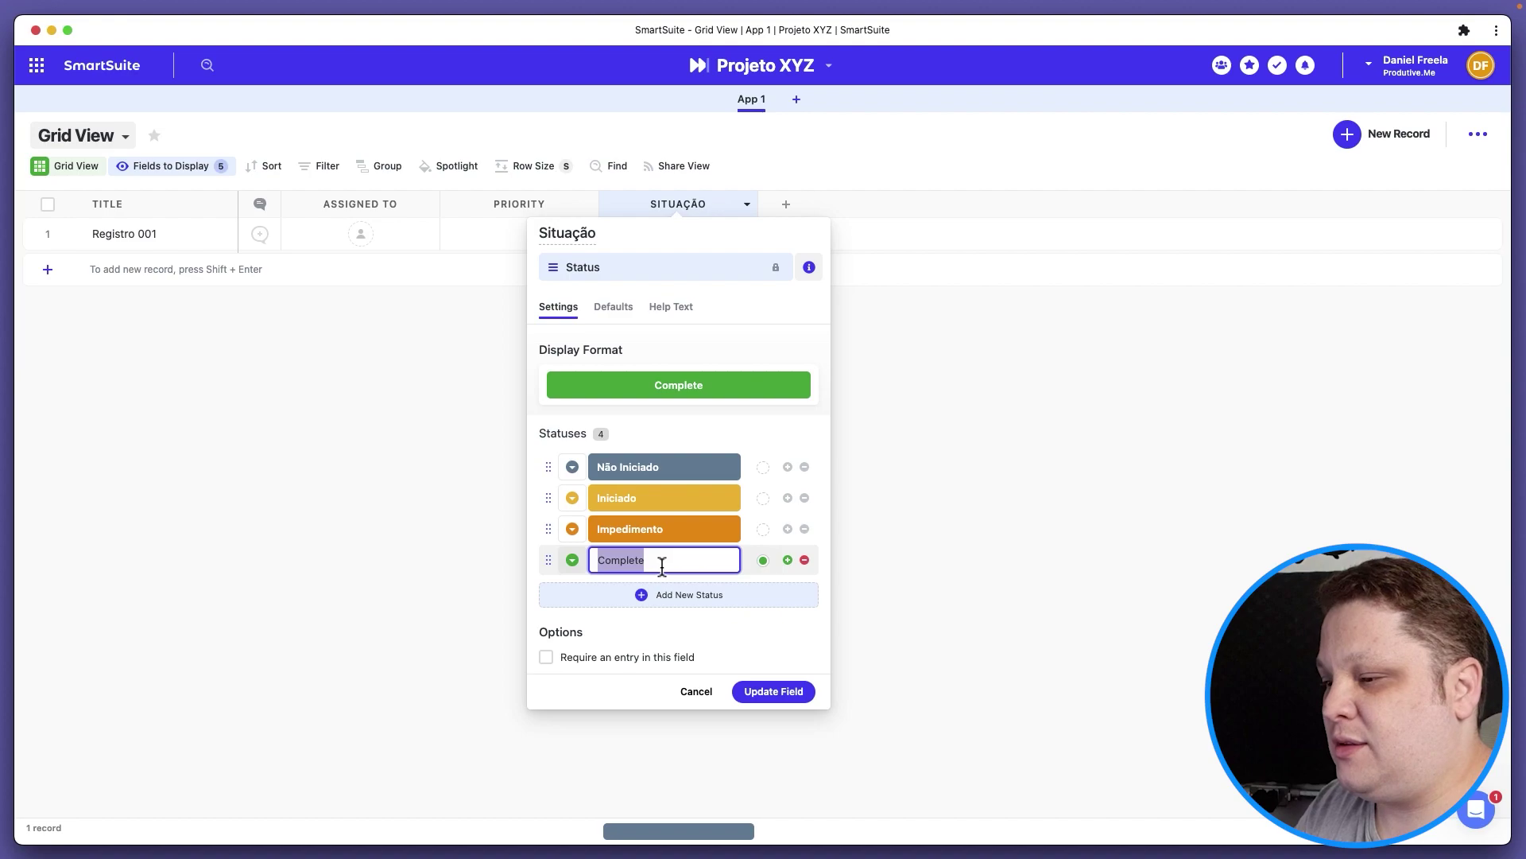
{"action": "type", "text": "Feito"}
Step: Recolor the Iniciado status dark purple and the Impedimento status teal green
{"action": "left_click", "coordinate": [572, 498]}
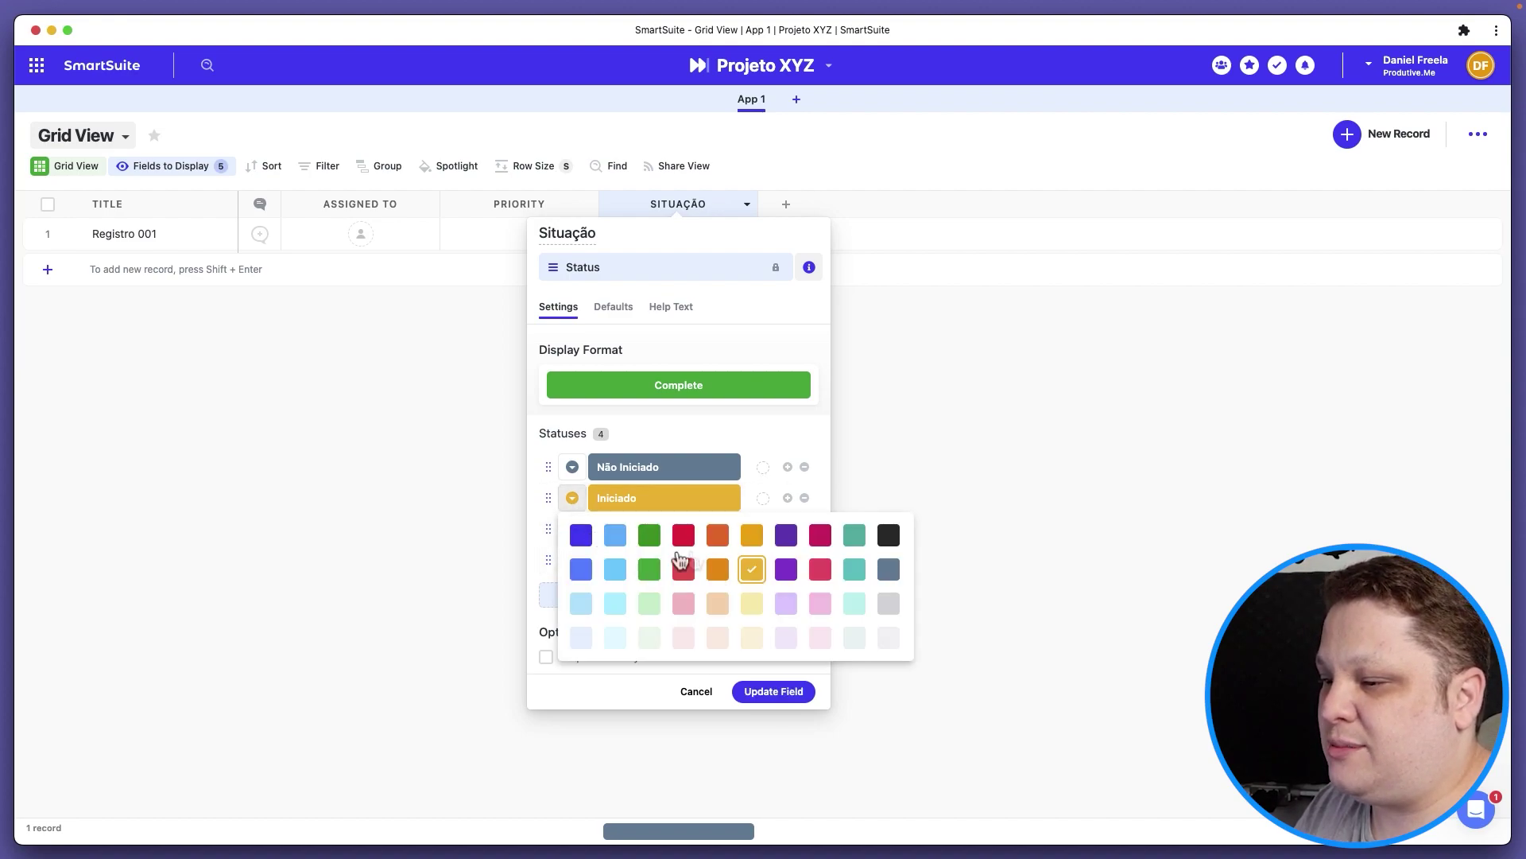
{"action": "left_click", "coordinate": [786, 534]}
{"action": "left_click", "coordinate": [573, 528]}
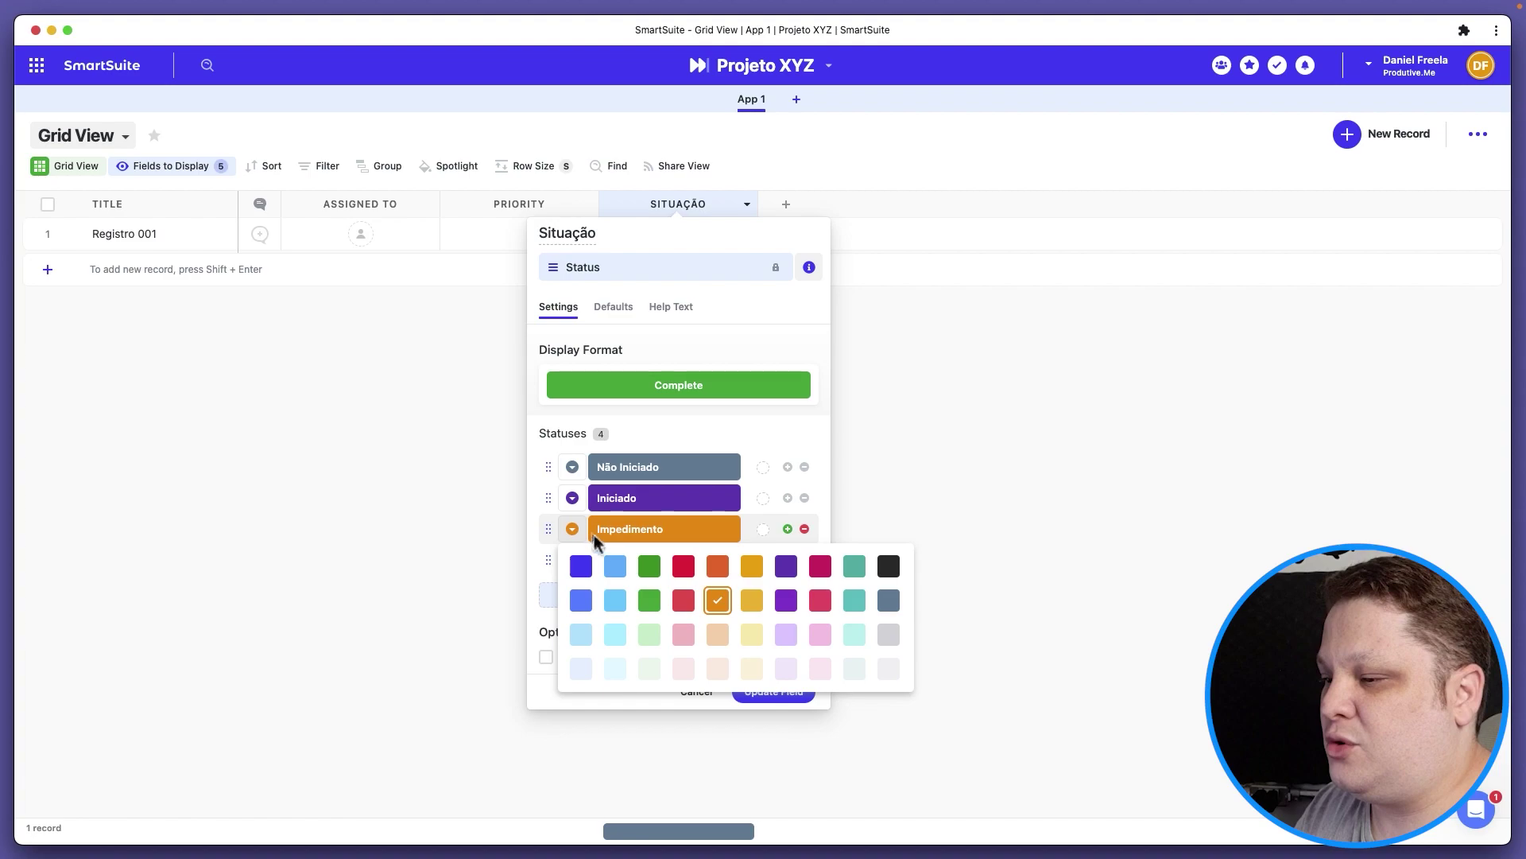
{"action": "left_click", "coordinate": [854, 566]}
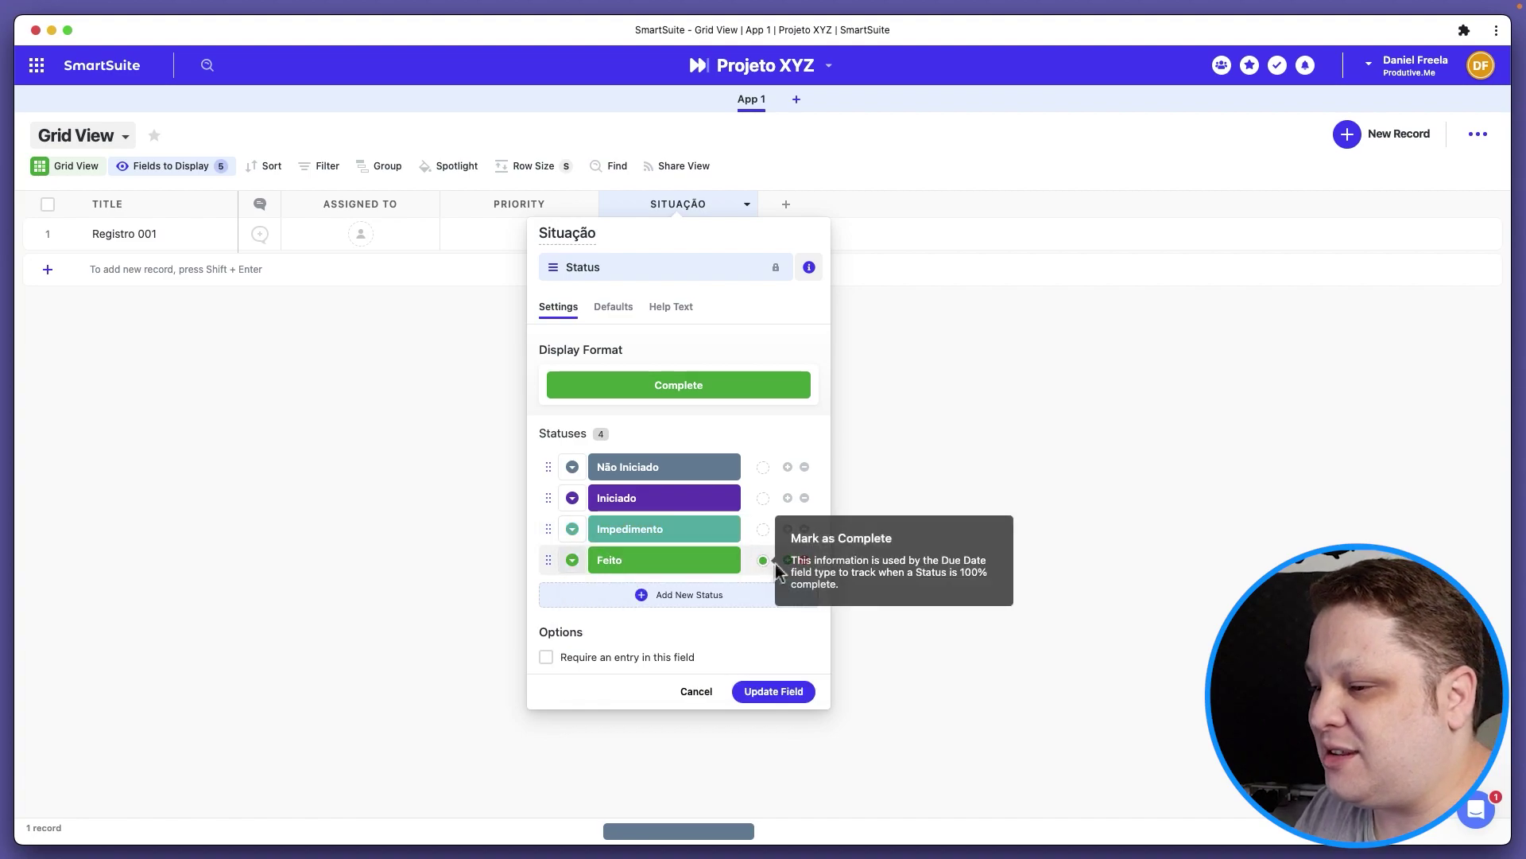
Step: Give the Situação field the help text "Escolha o Status para sua tarefa.", update the field and check its tooltip
{"action": "left_click", "coordinate": [613, 309]}
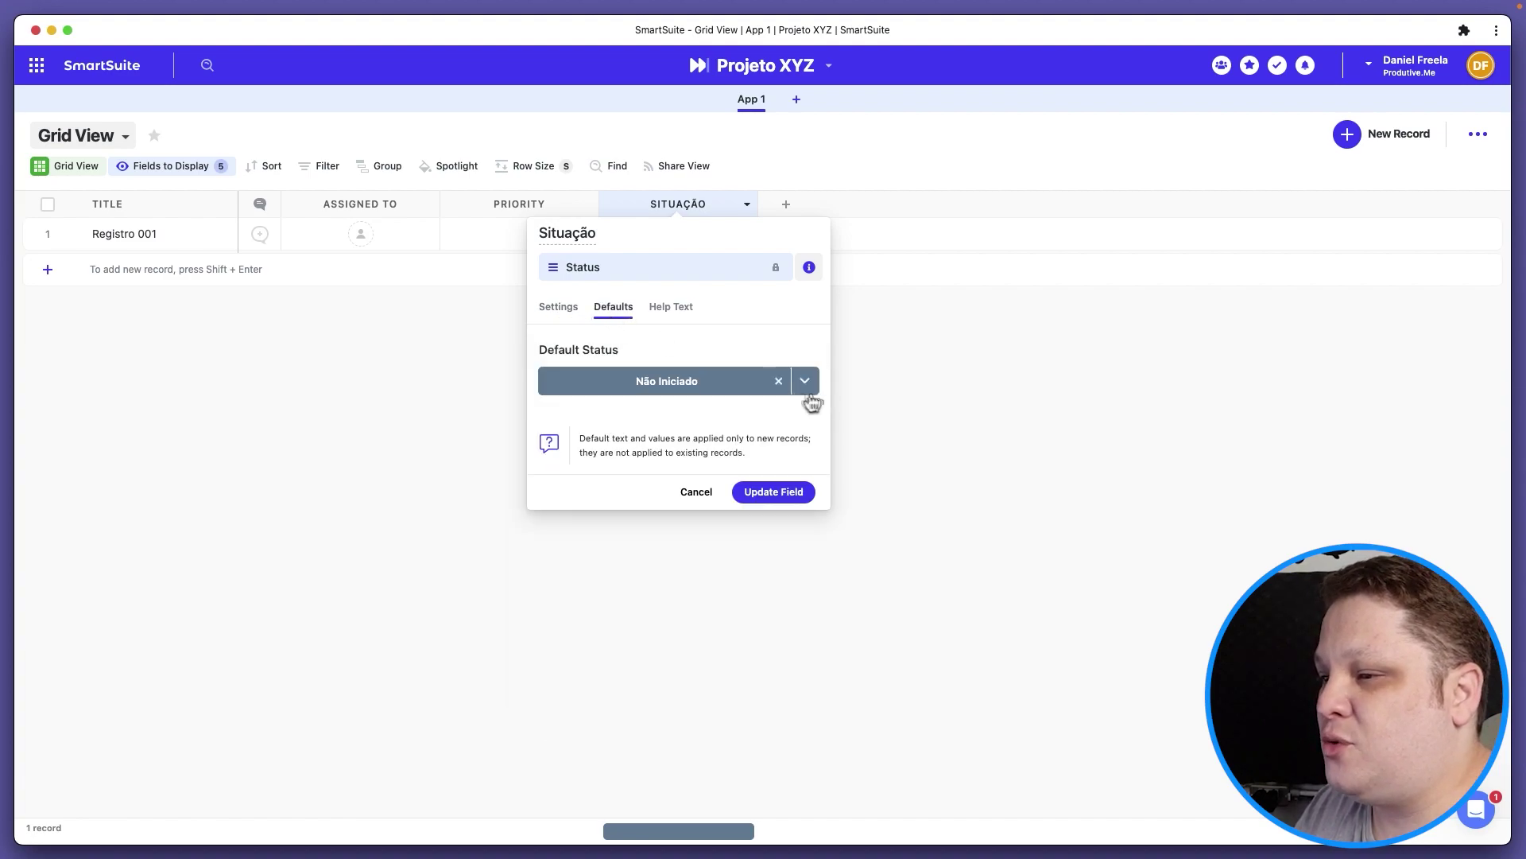
{"action": "left_click", "coordinate": [683, 316]}
{"action": "left_click", "coordinate": [629, 382]}
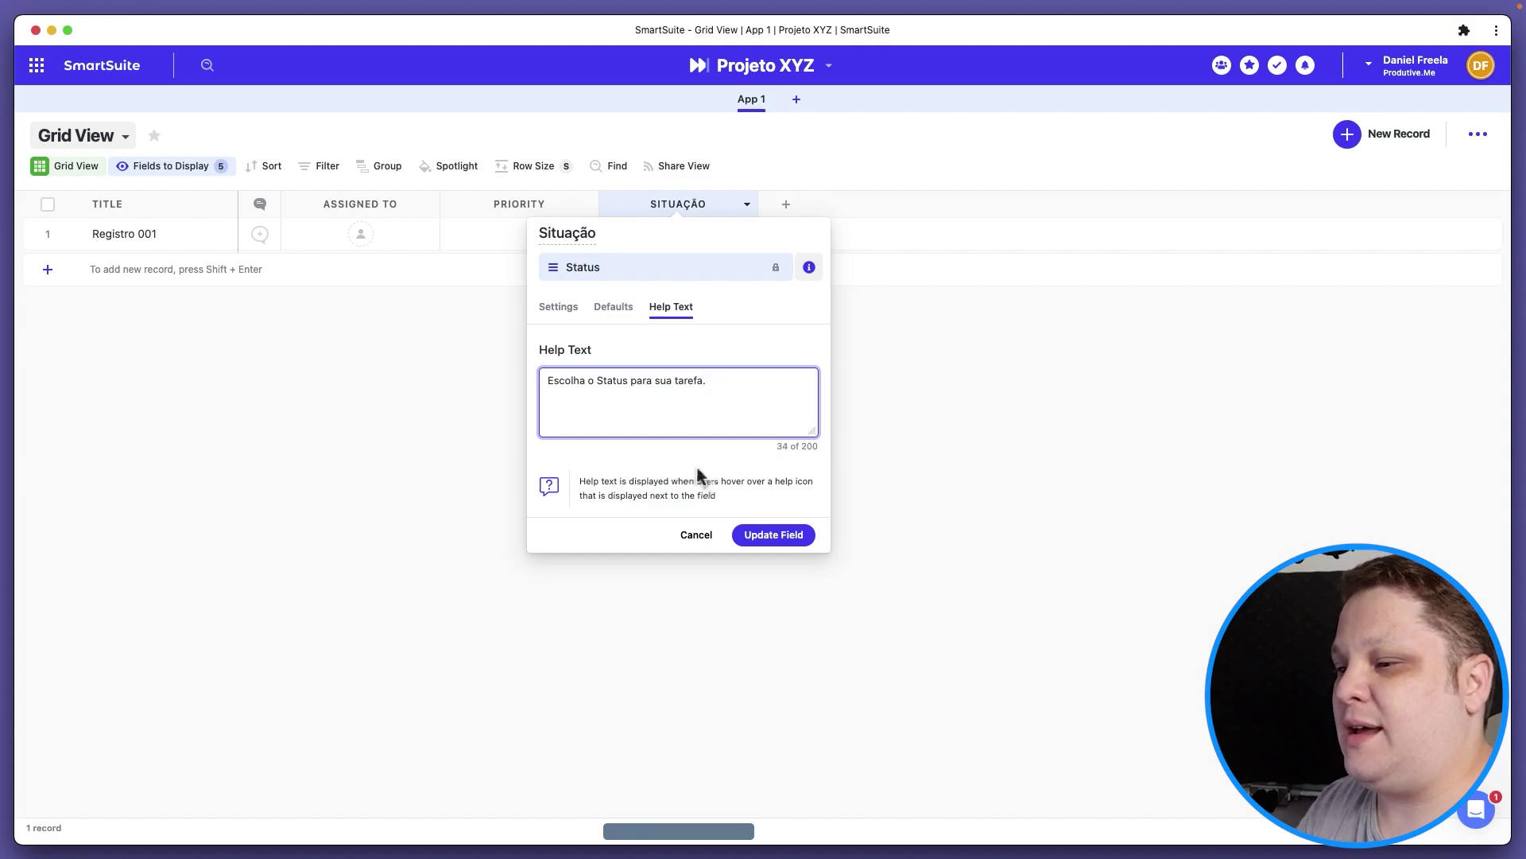
{"action": "left_click", "coordinate": [768, 536]}
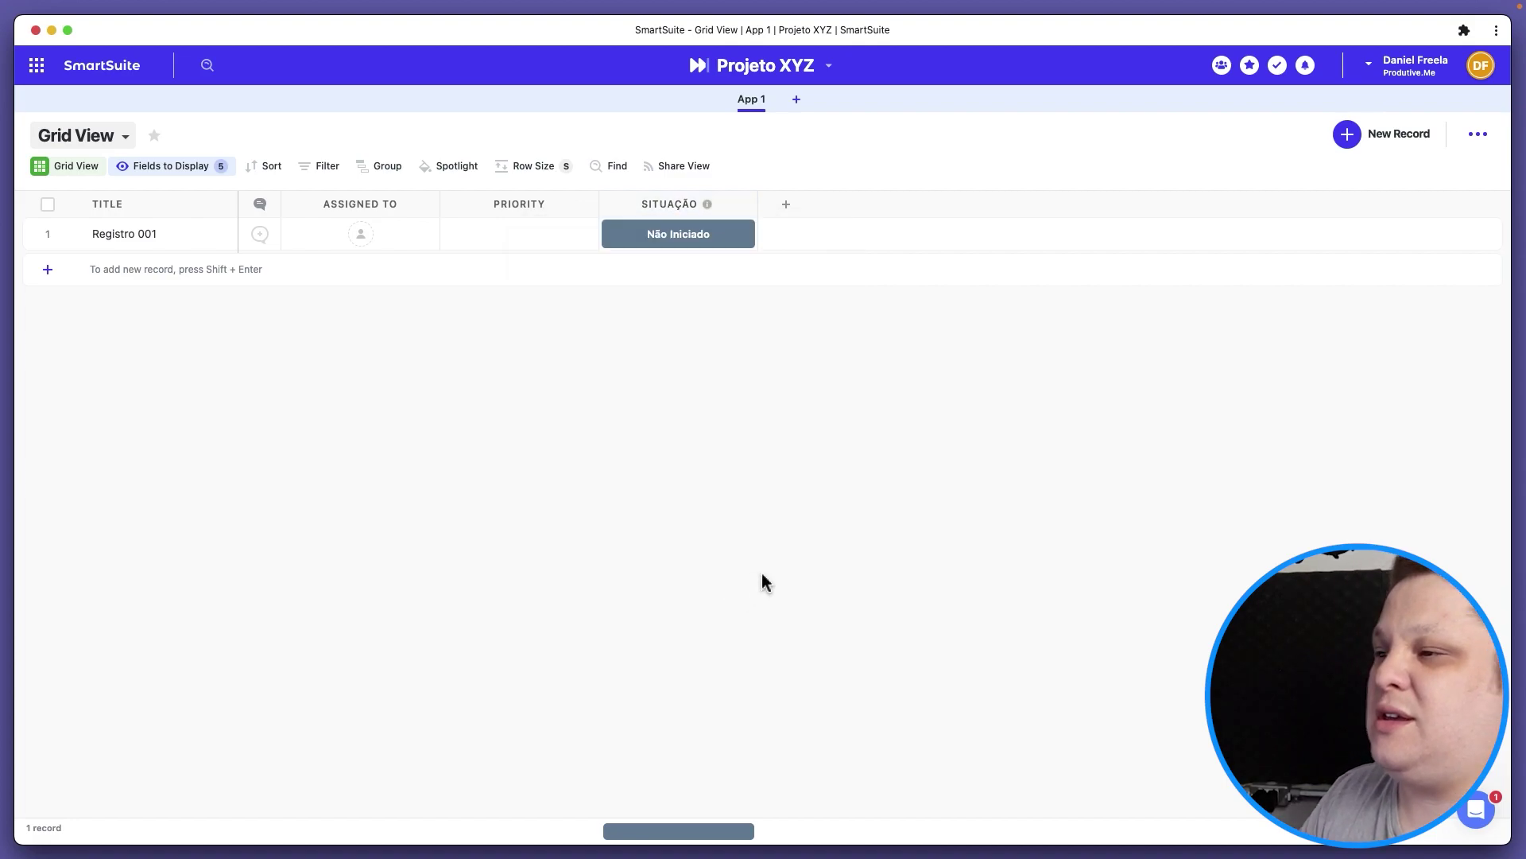
{"action": "mouse_move", "coordinate": [714, 210]}
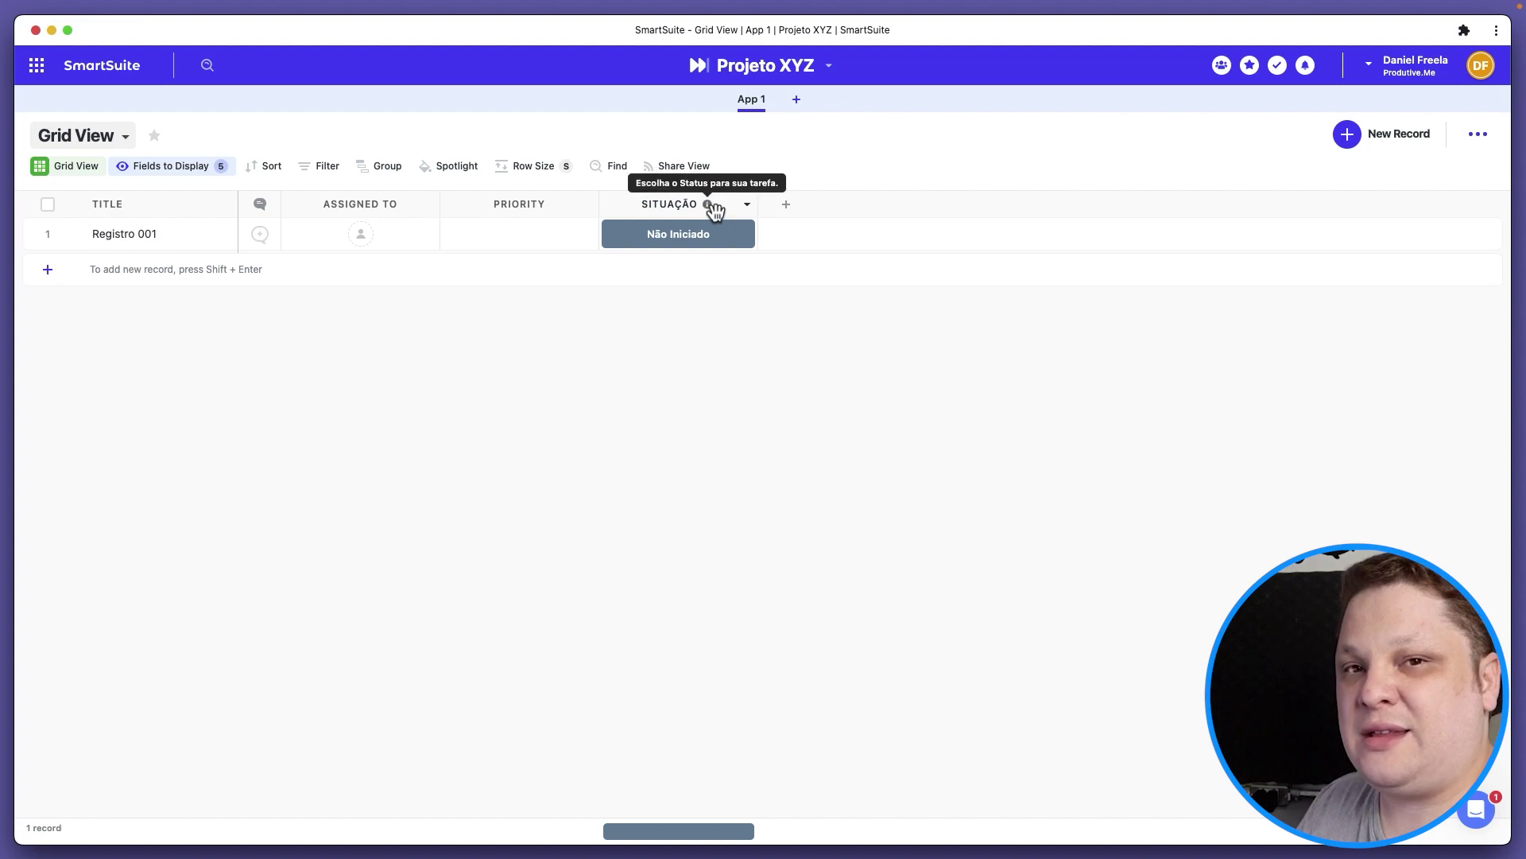
Step: Open Registro 001 and fill its description with a collapsible heading "Sobre:" containing "Essa é apenas uma tarefa de teste."
{"action": "left_click", "coordinate": [48, 269]}
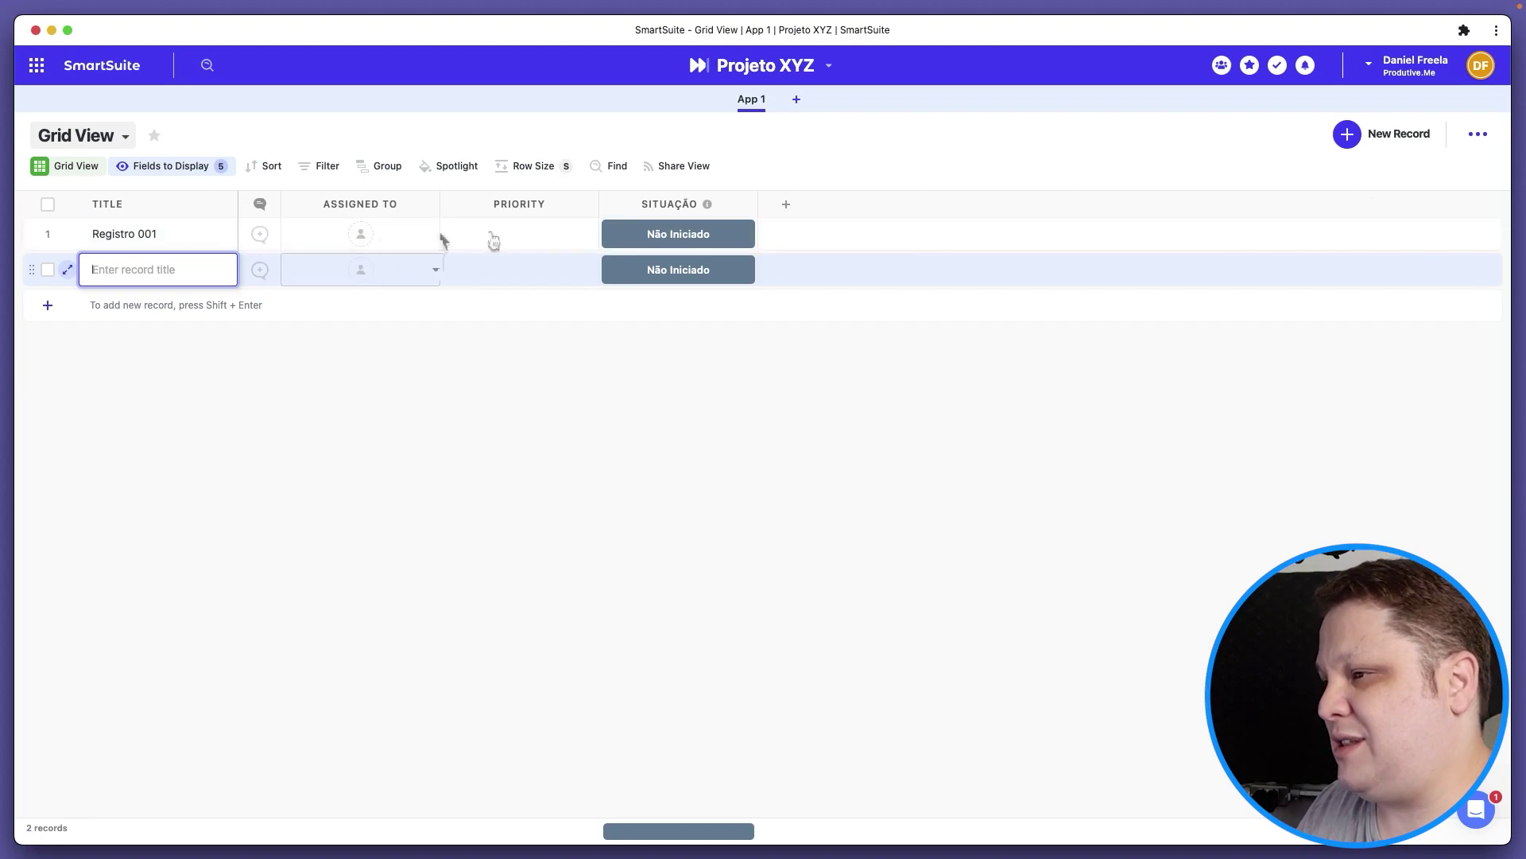
{"action": "left_click", "coordinate": [69, 235]}
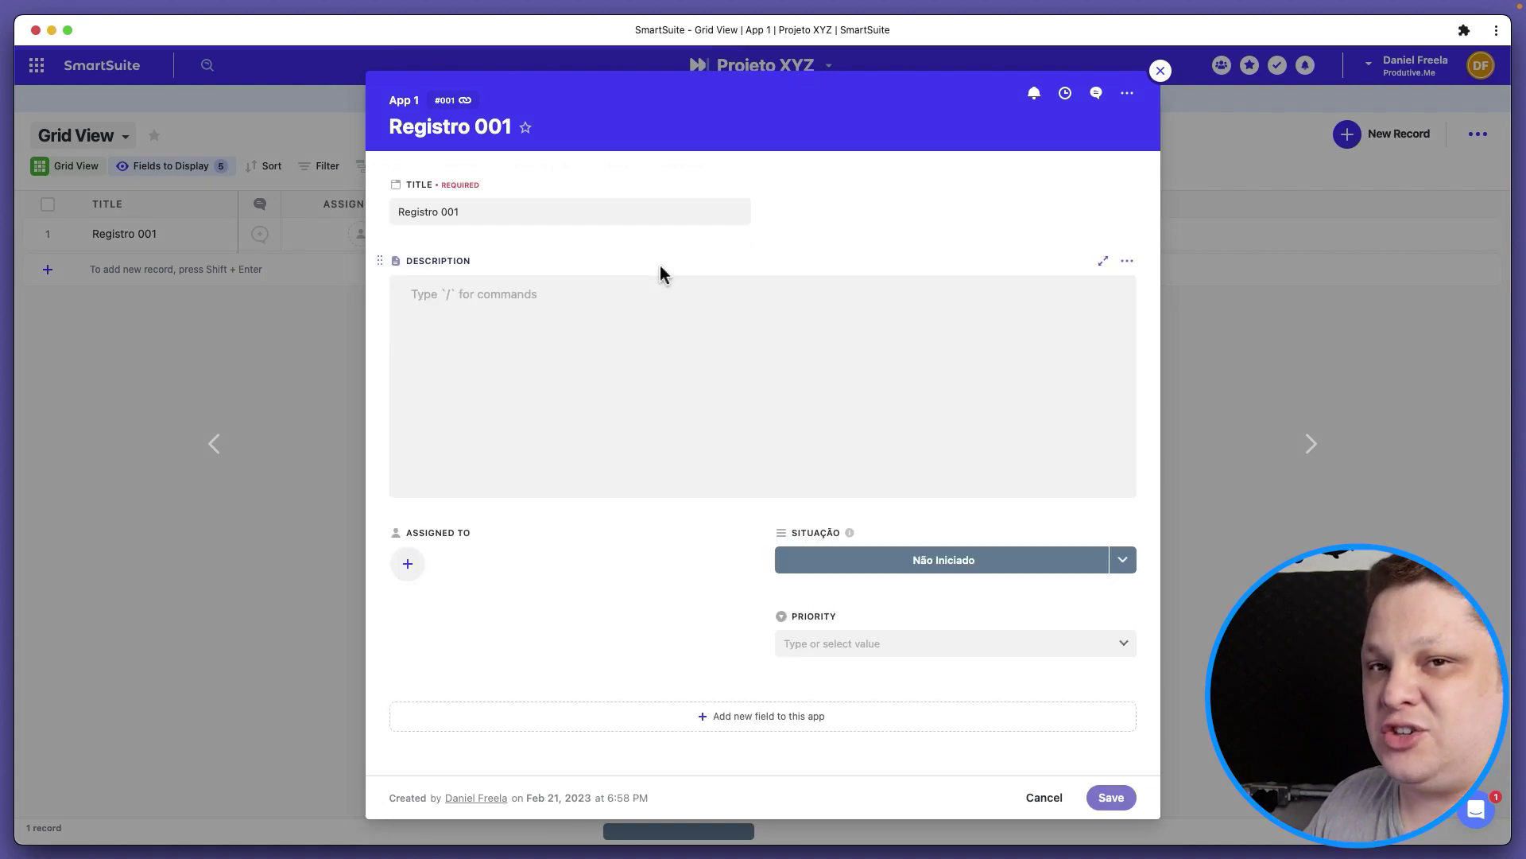
{"action": "left_click", "coordinate": [622, 306]}
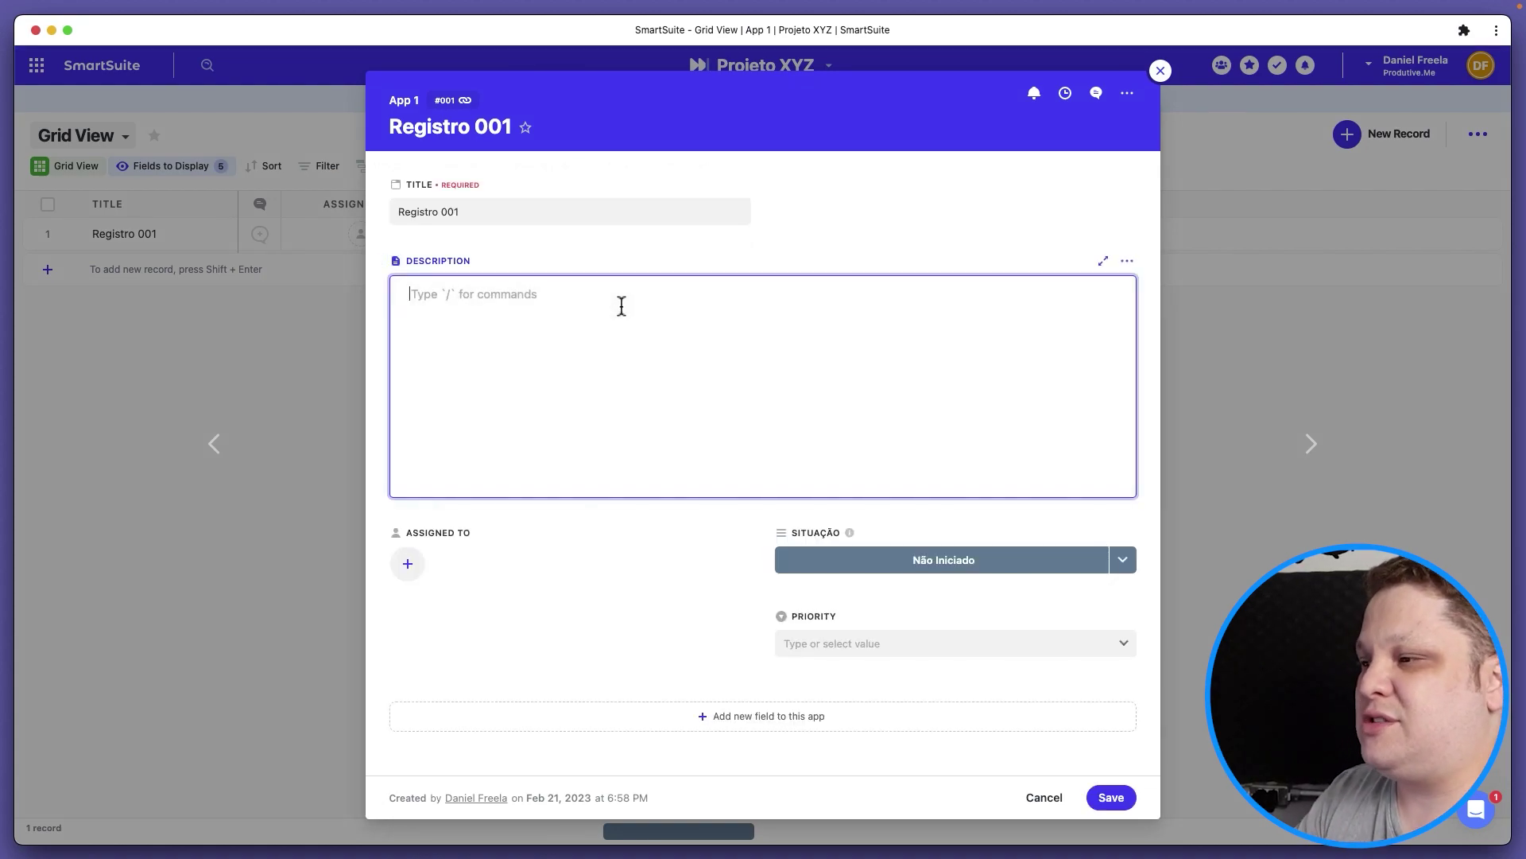
{"action": "type", "text": "> Sobre:"}
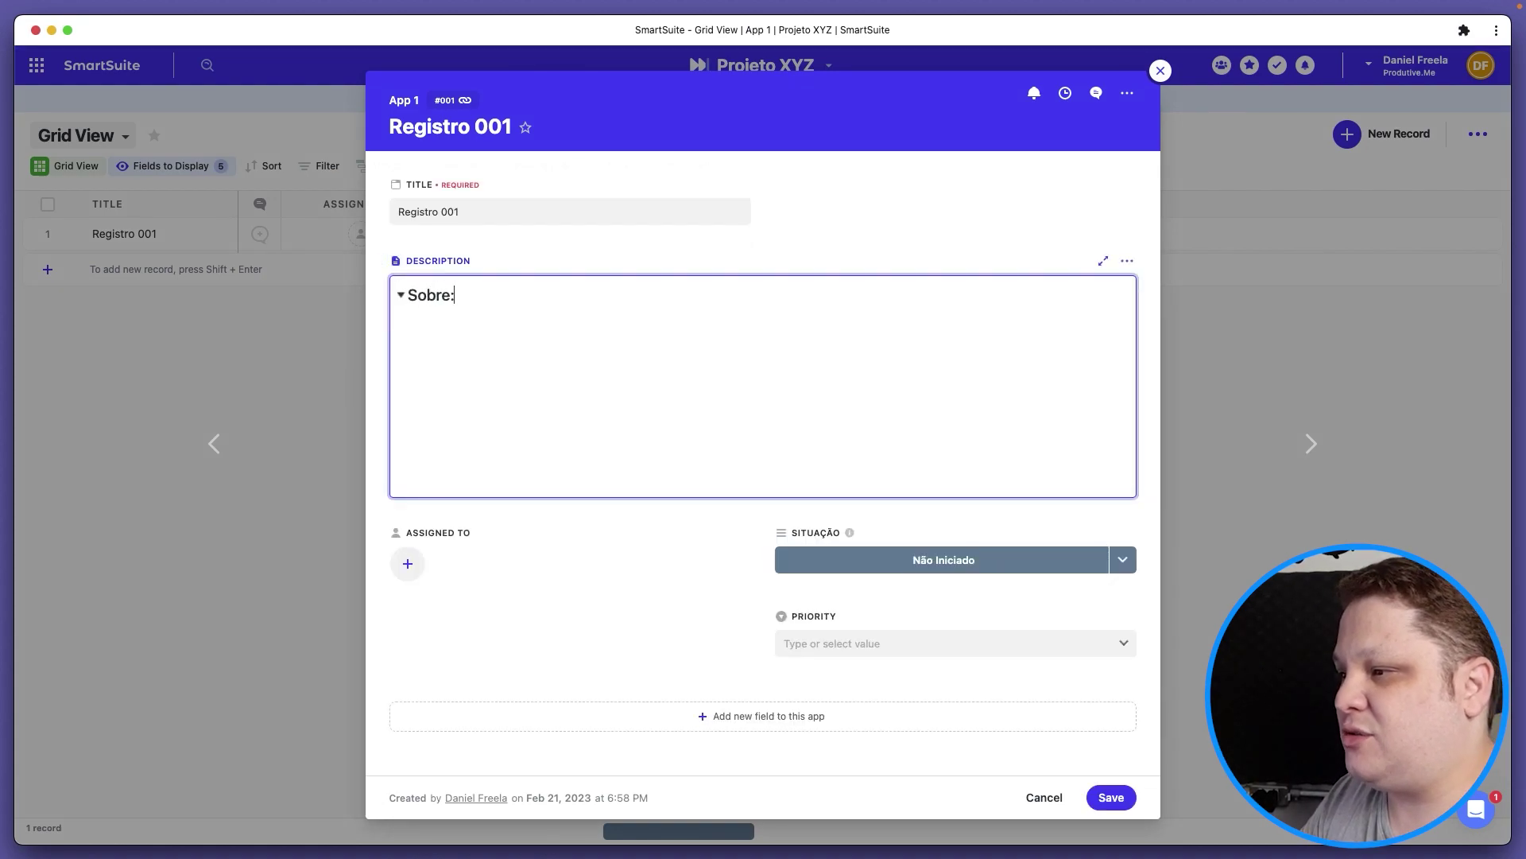
{"action": "key", "text": "Return"}
{"action": "type", "text": "Es"}
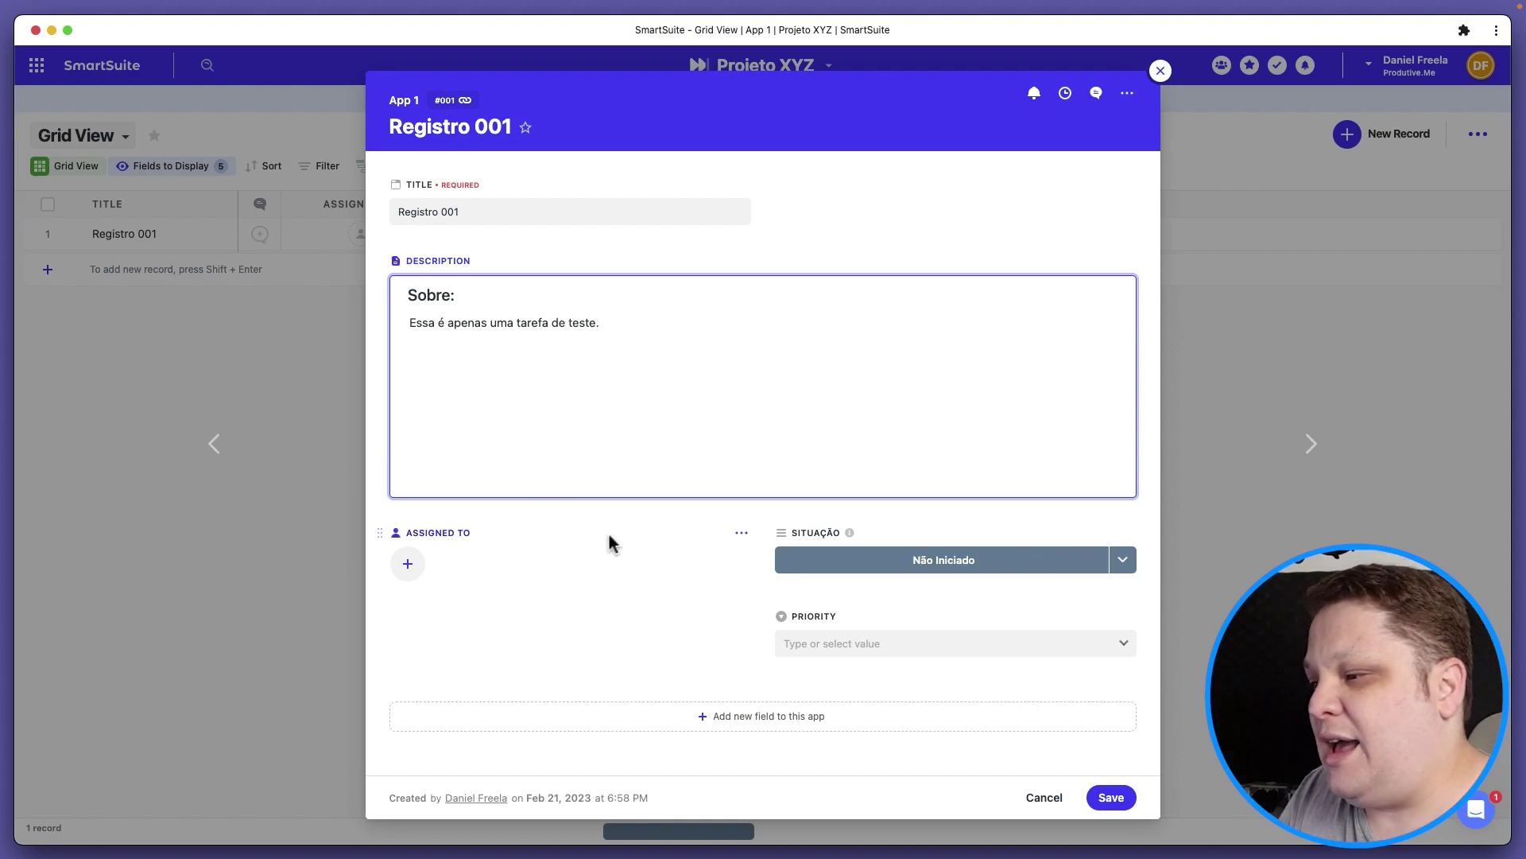
Step: Assign Registro 001 to the account's own member, set its priority to High and close the record
{"action": "left_click", "coordinate": [405, 566]}
{"action": "left_click", "coordinate": [494, 628]}
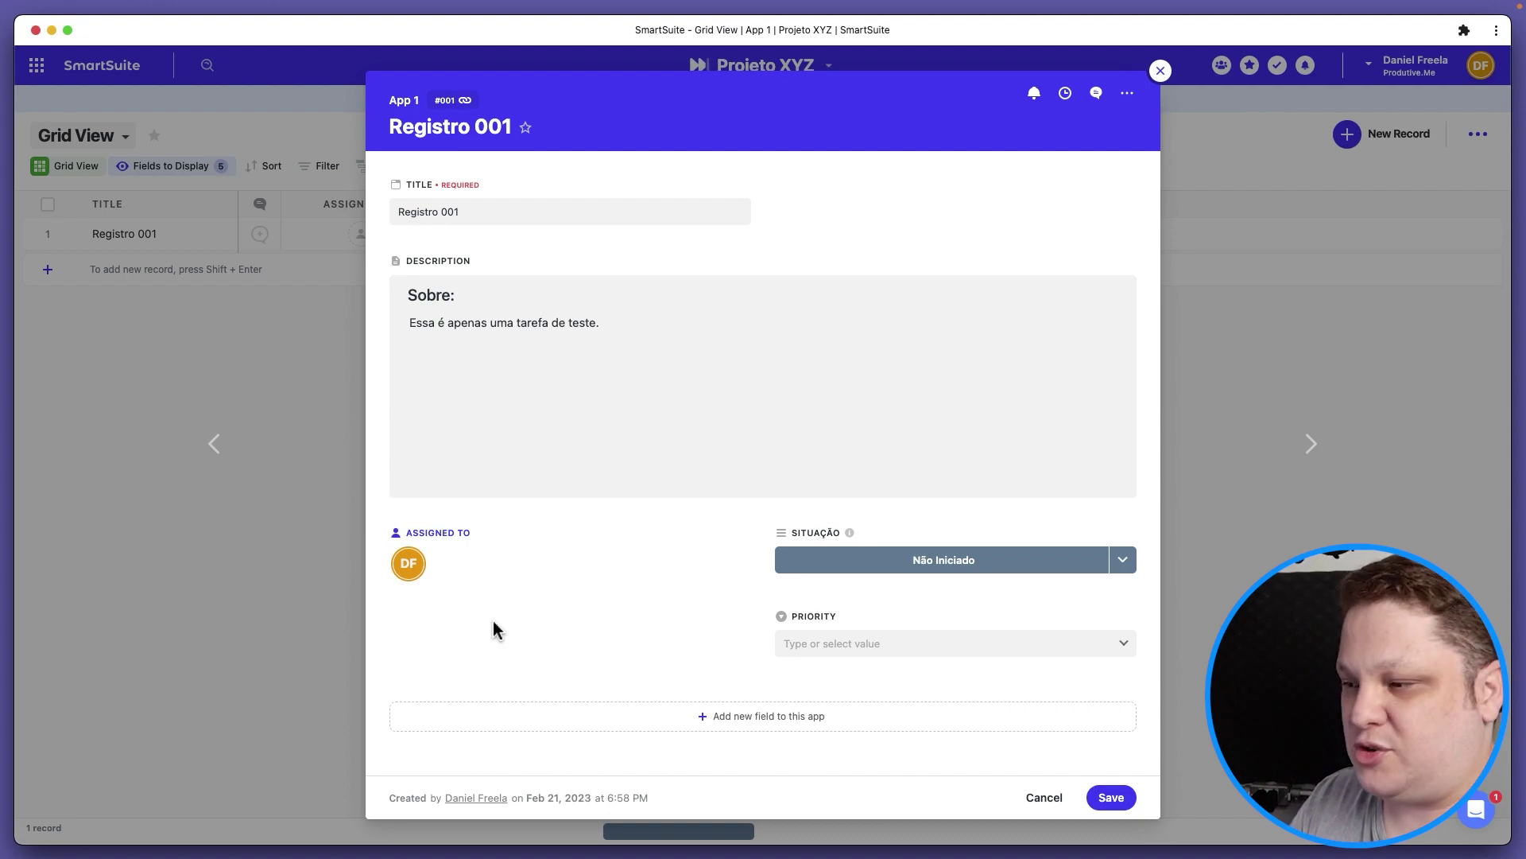
{"action": "left_click", "coordinate": [932, 646]}
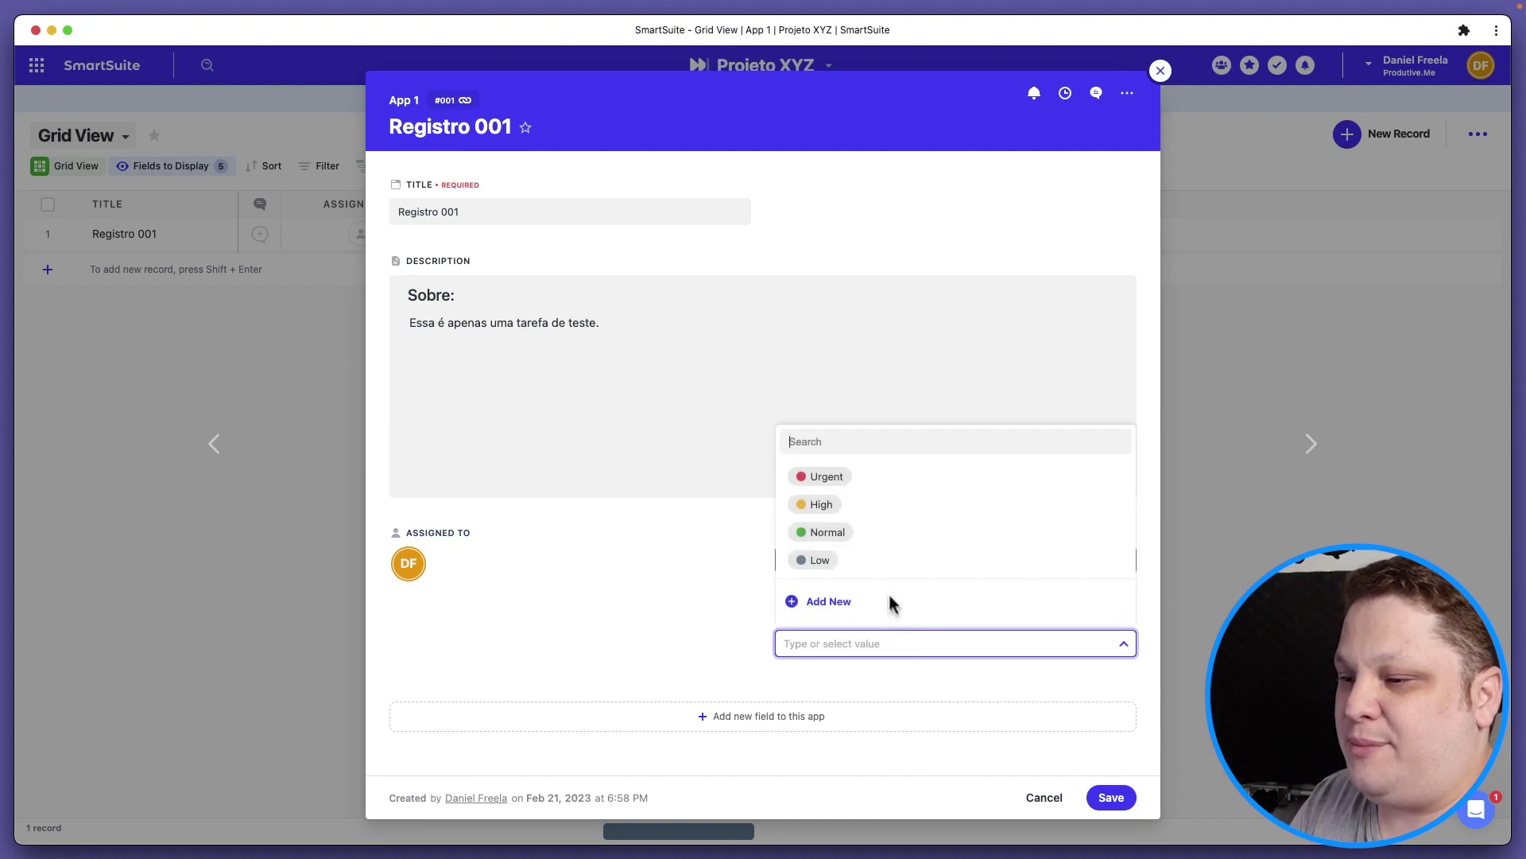
{"action": "left_click", "coordinate": [847, 516]}
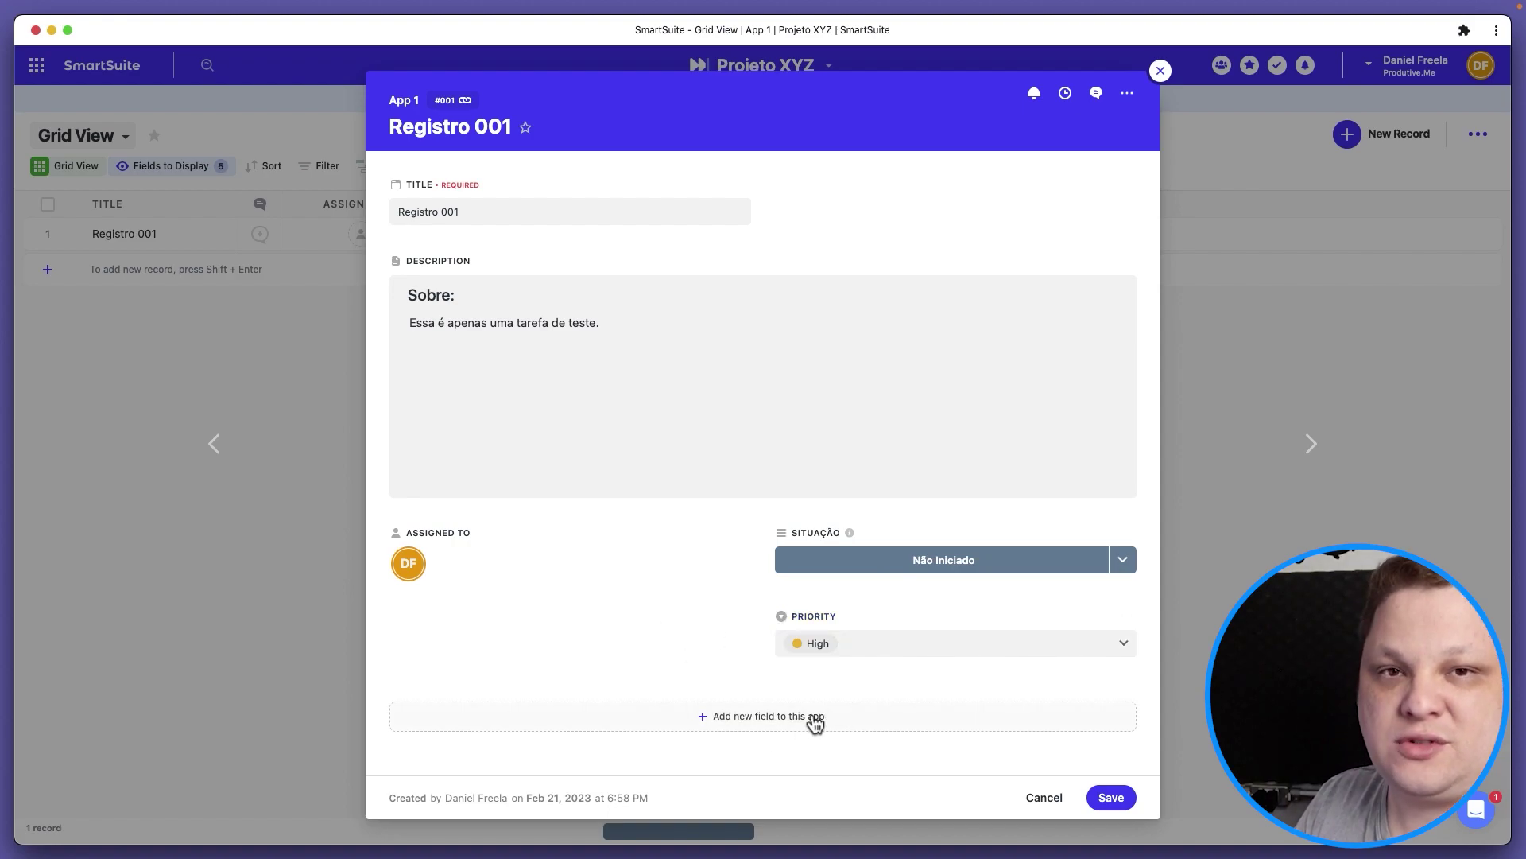
{"action": "left_click", "coordinate": [1161, 73]}
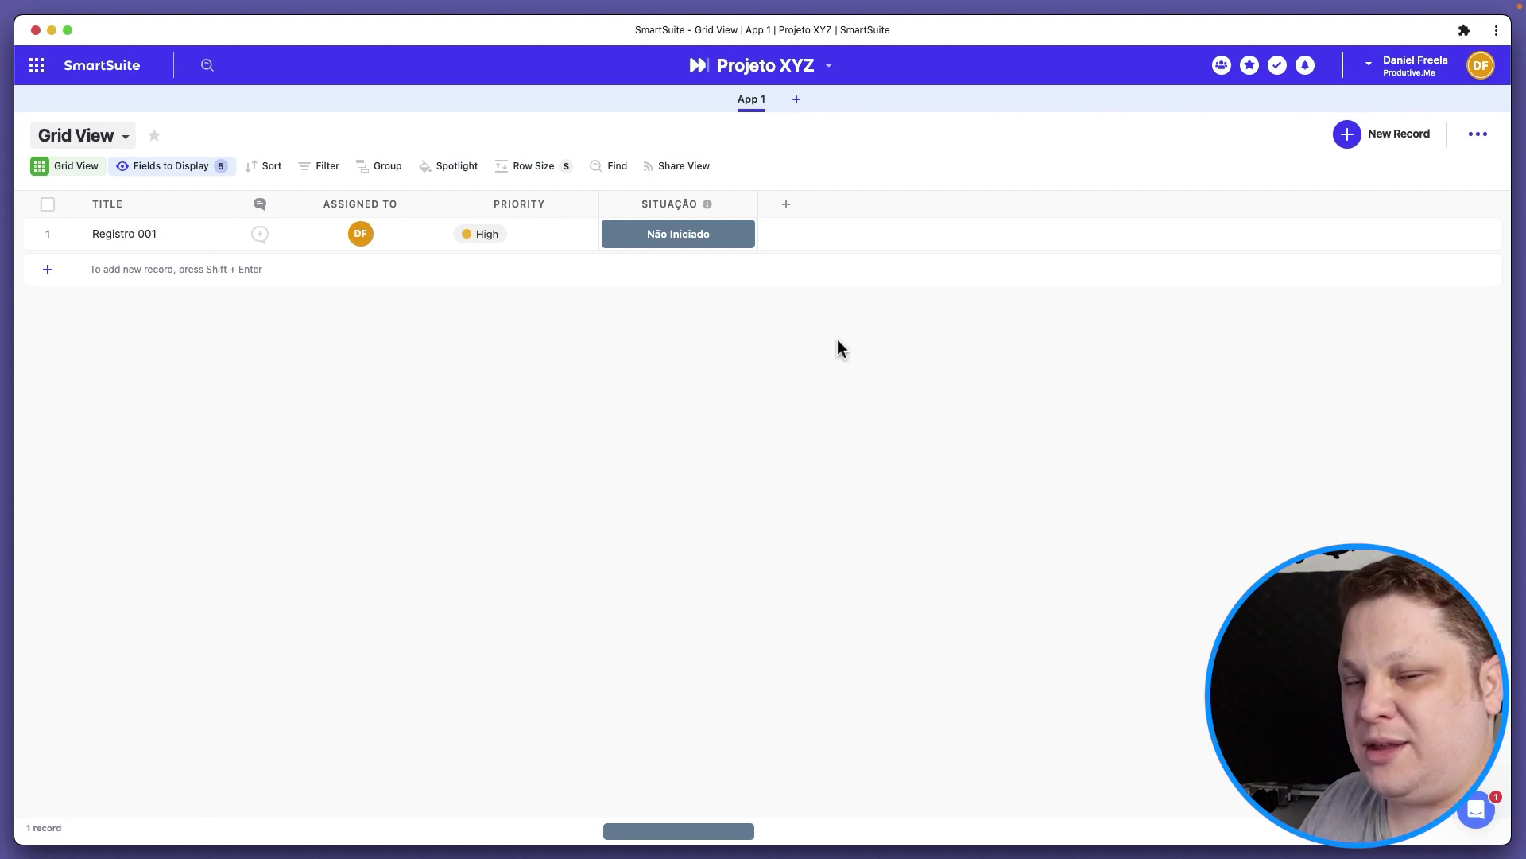
Step: Show the App 1 records as cards and as a Kanban board
{"action": "left_click", "coordinate": [81, 171]}
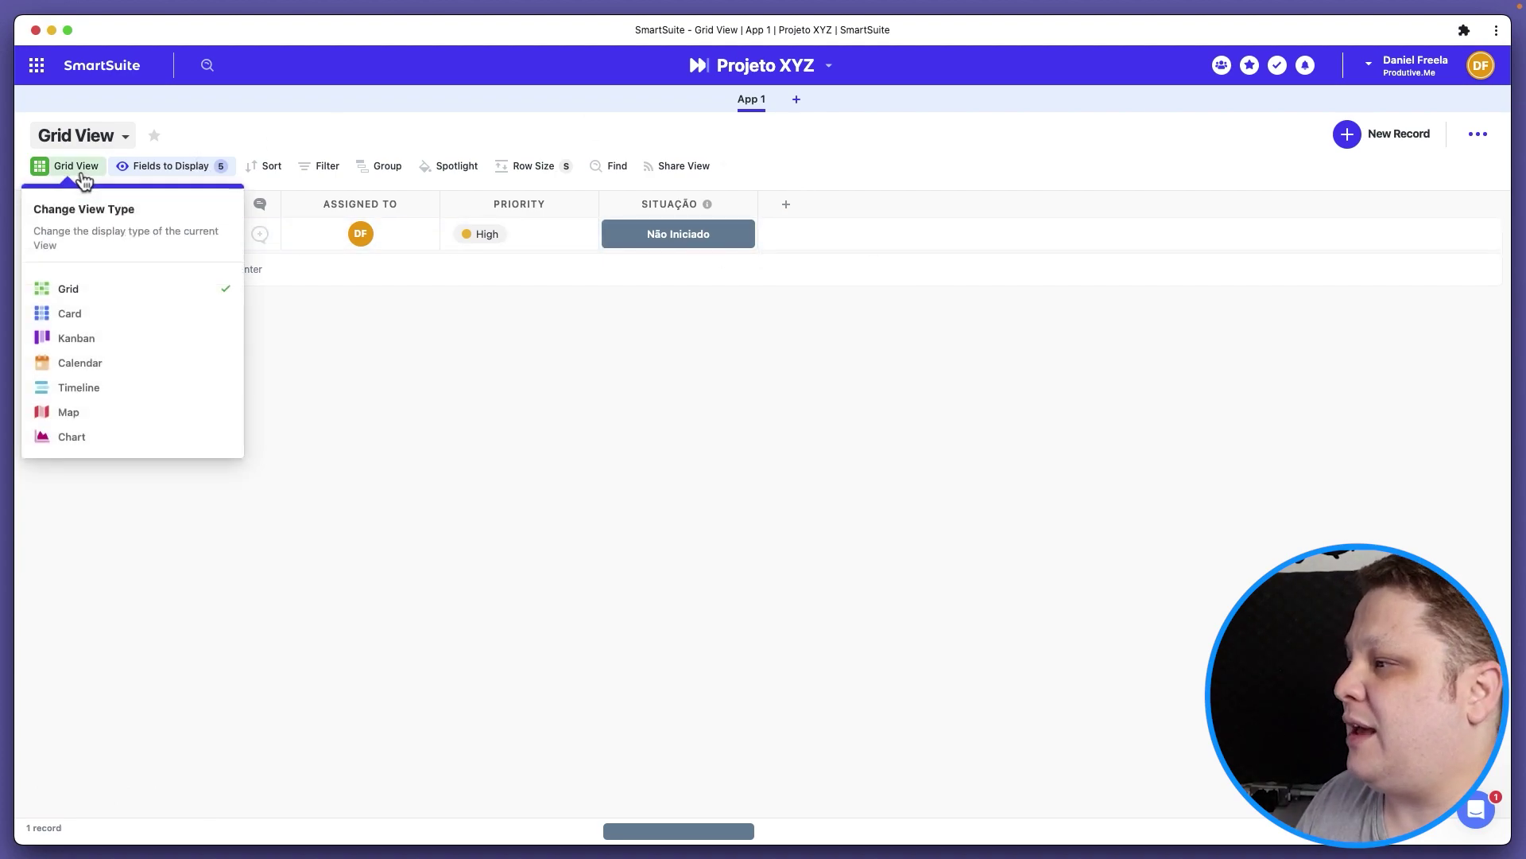
{"action": "left_click", "coordinate": [99, 314]}
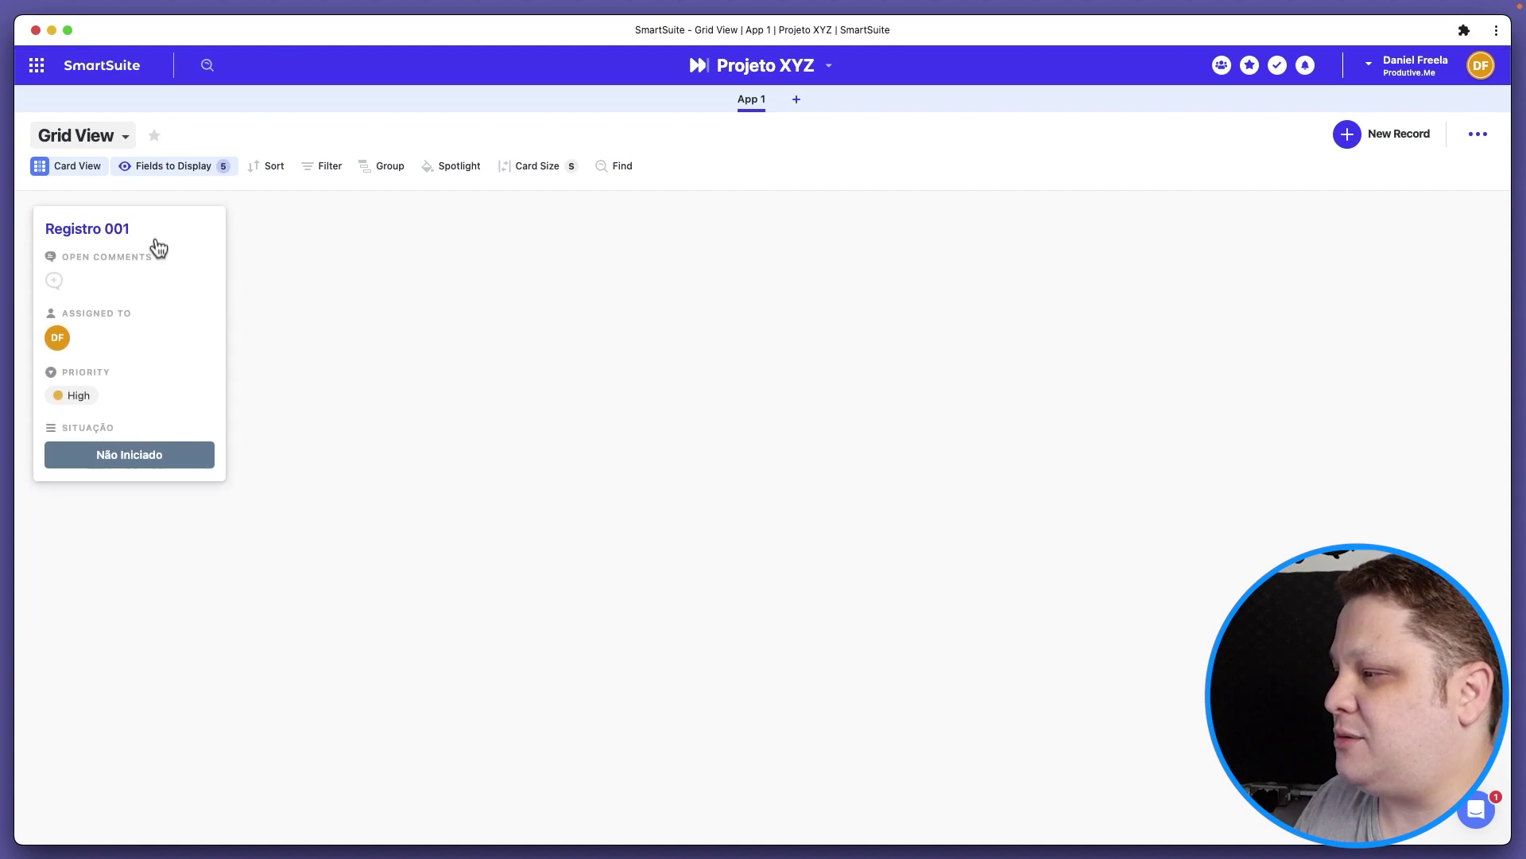
{"action": "left_click", "coordinate": [66, 165]}
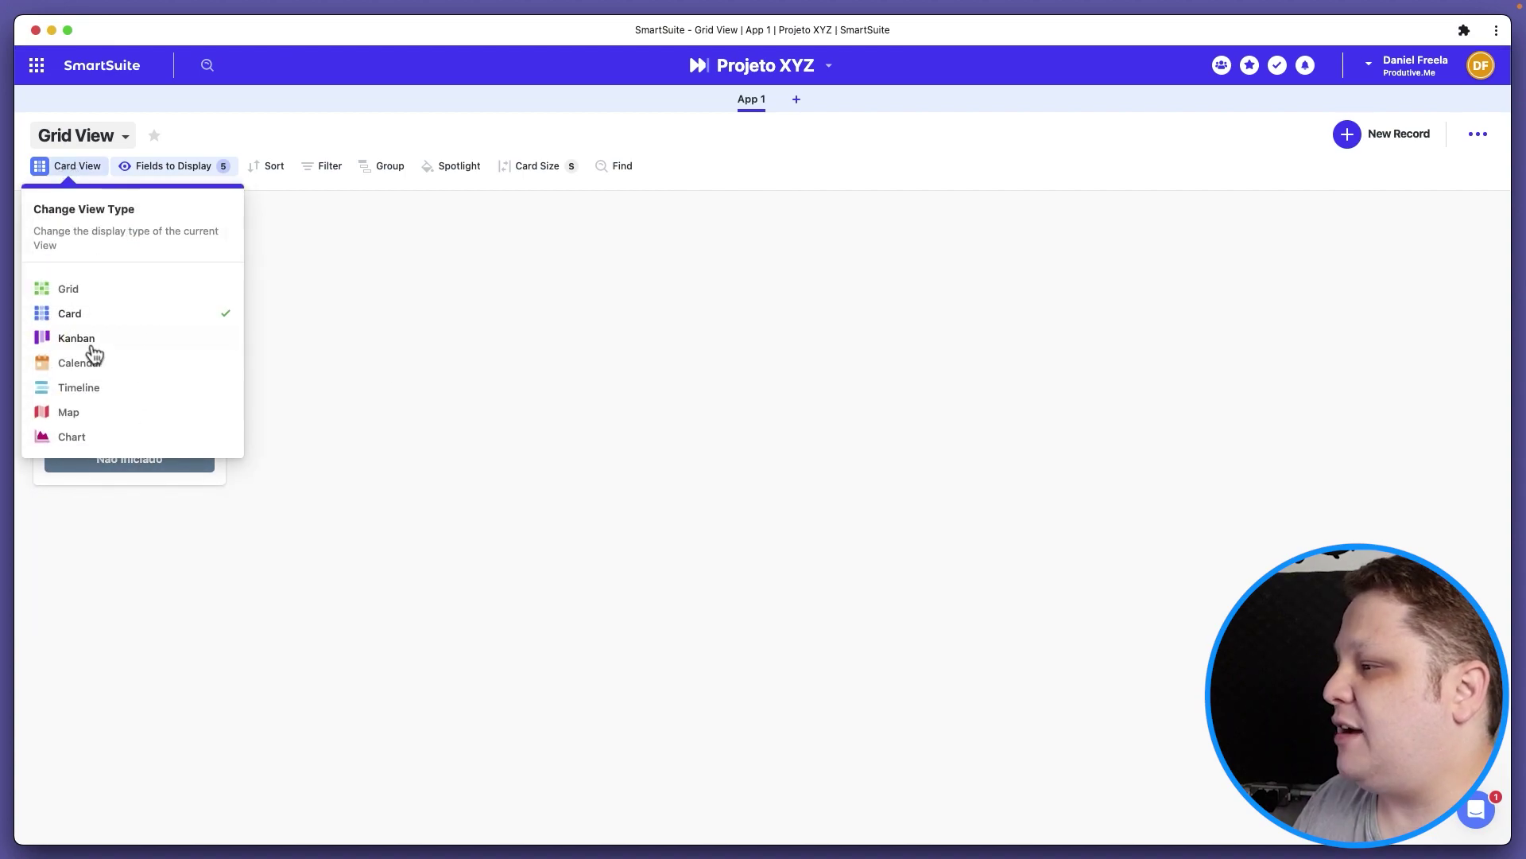
{"action": "left_click", "coordinate": [89, 343]}
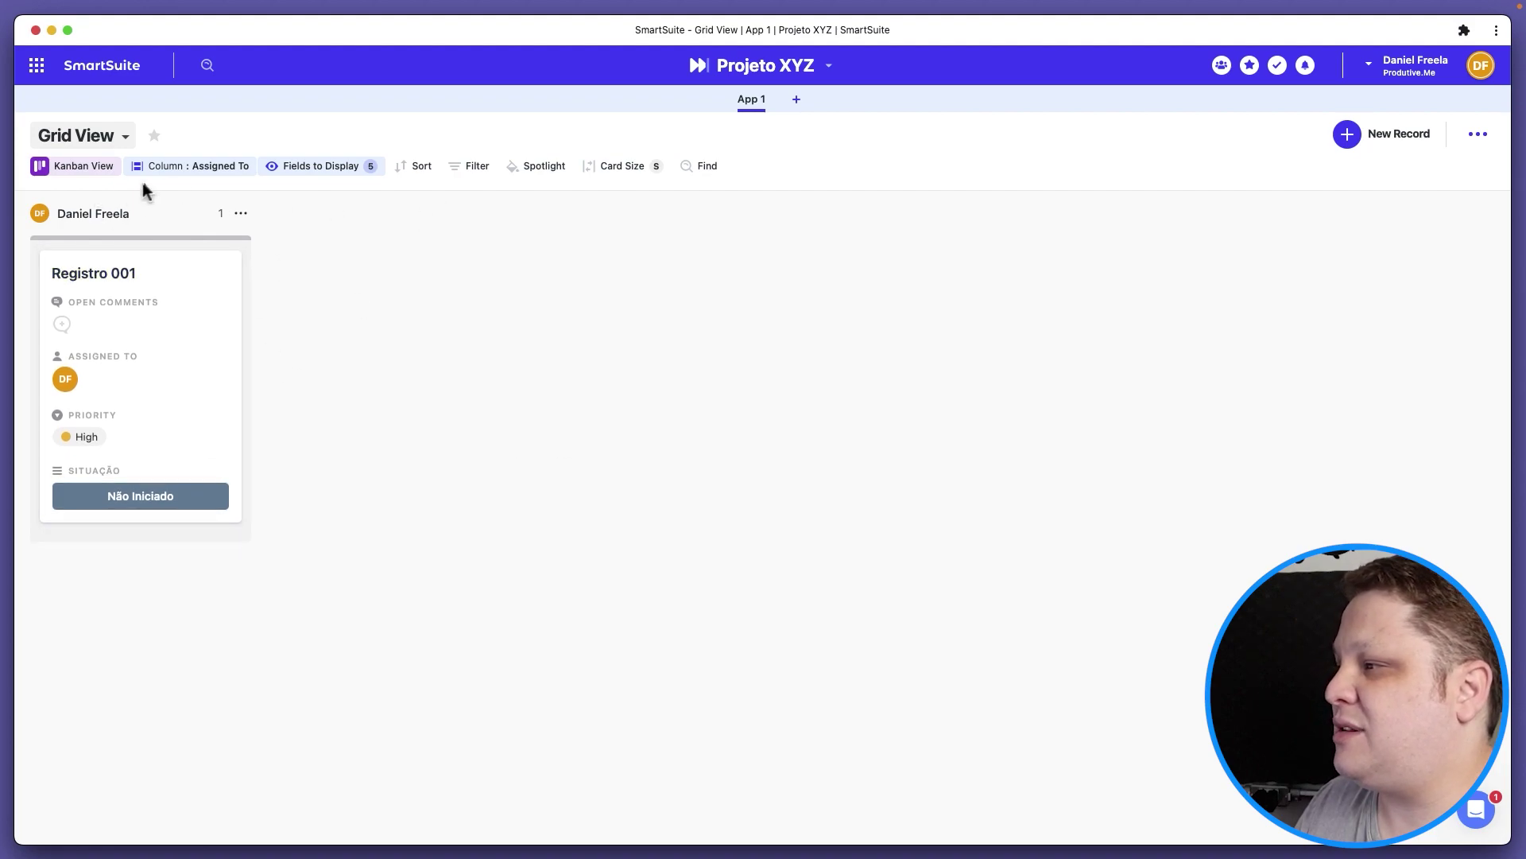
Step: Show the records in the Calendar view and check its List layout before returning to Month
{"action": "left_click", "coordinate": [93, 171]}
{"action": "left_click", "coordinate": [101, 363]}
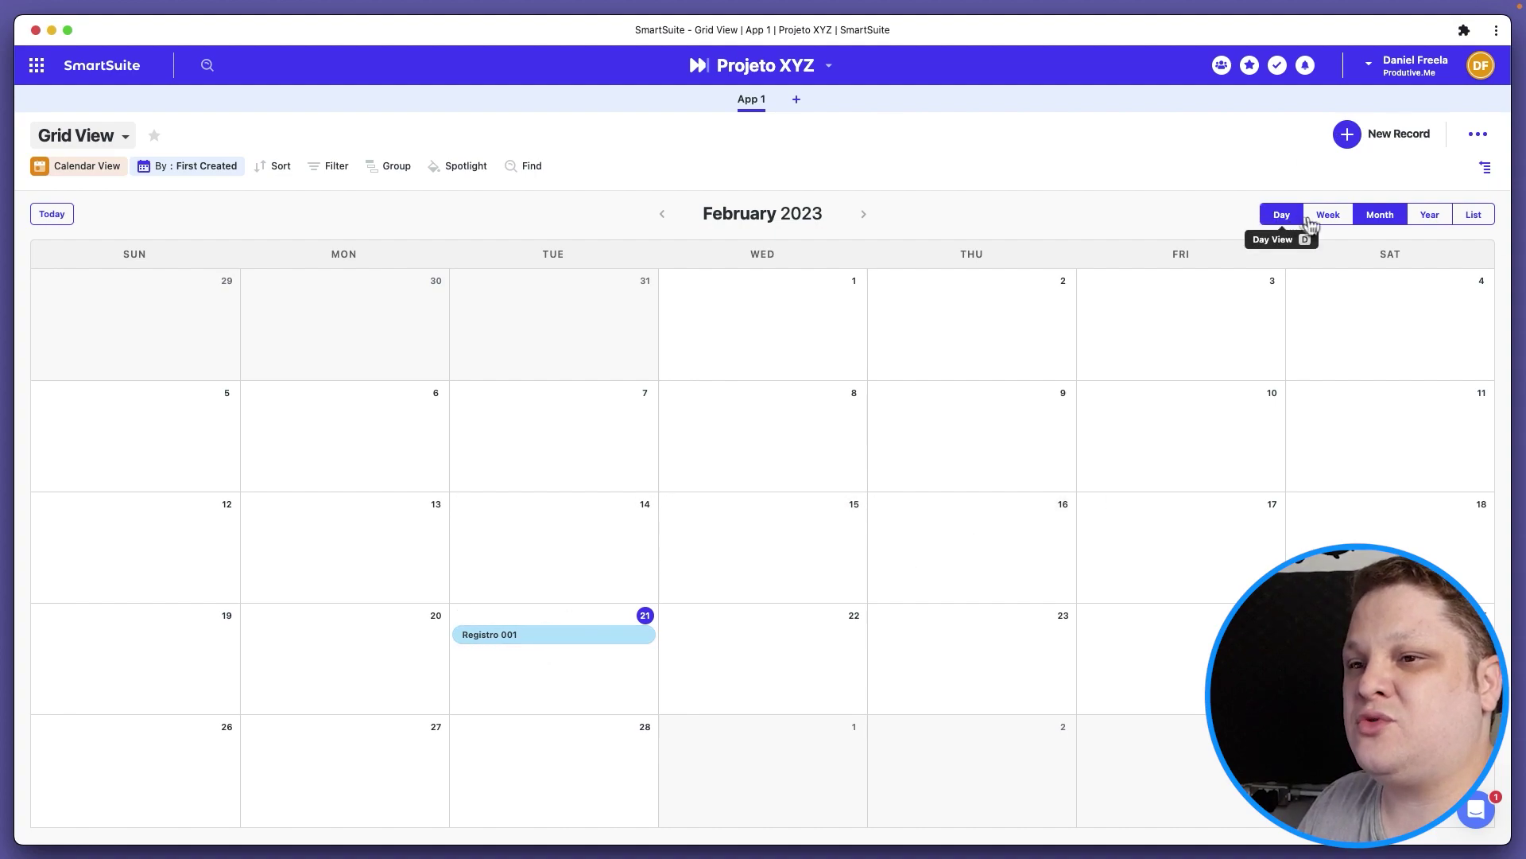
{"action": "left_click", "coordinate": [1482, 223]}
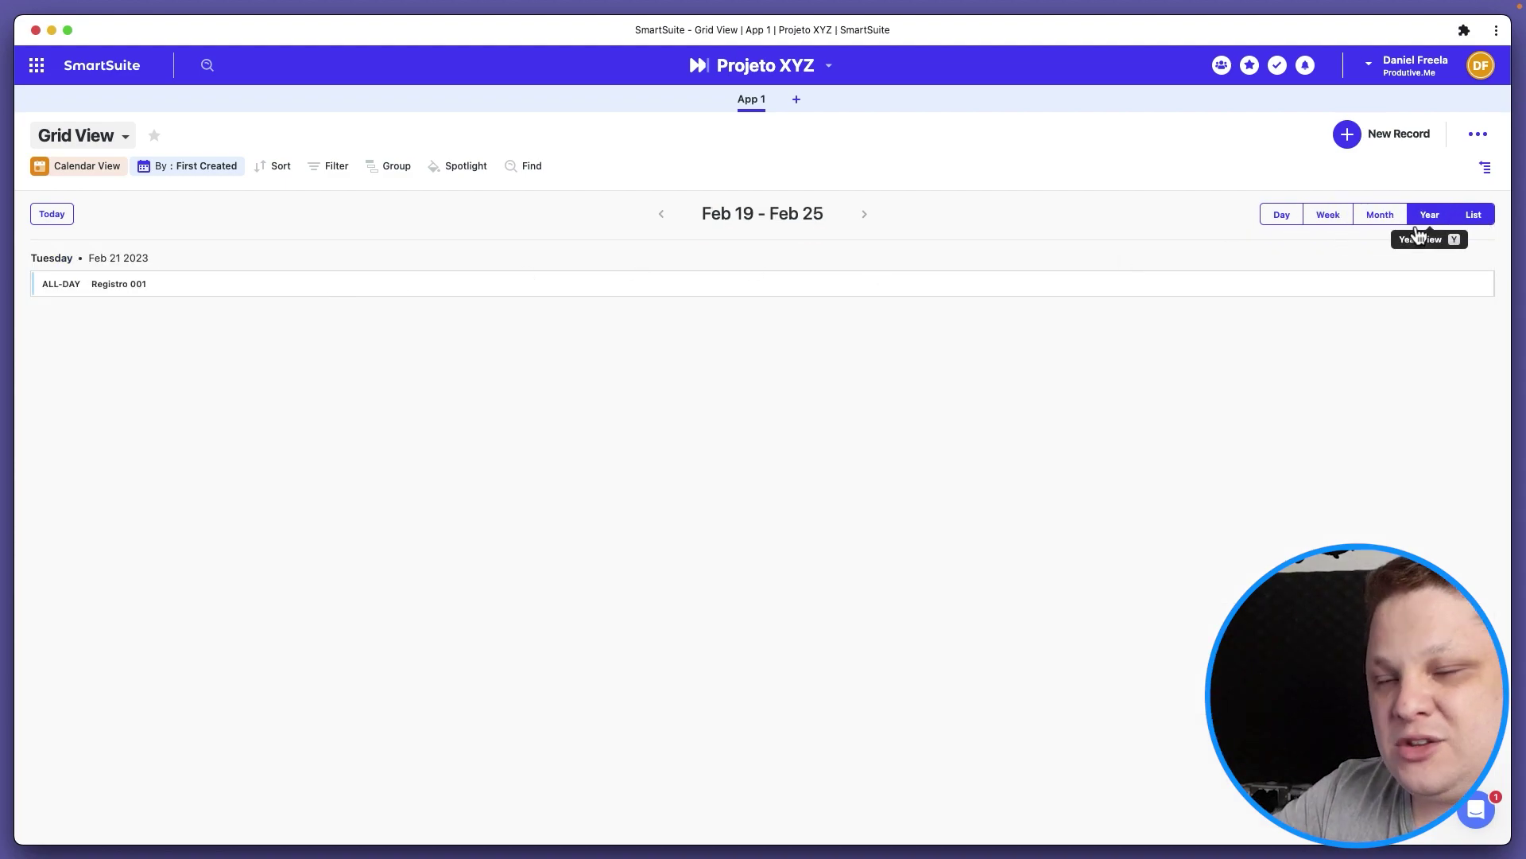
{"action": "left_click", "coordinate": [1369, 216]}
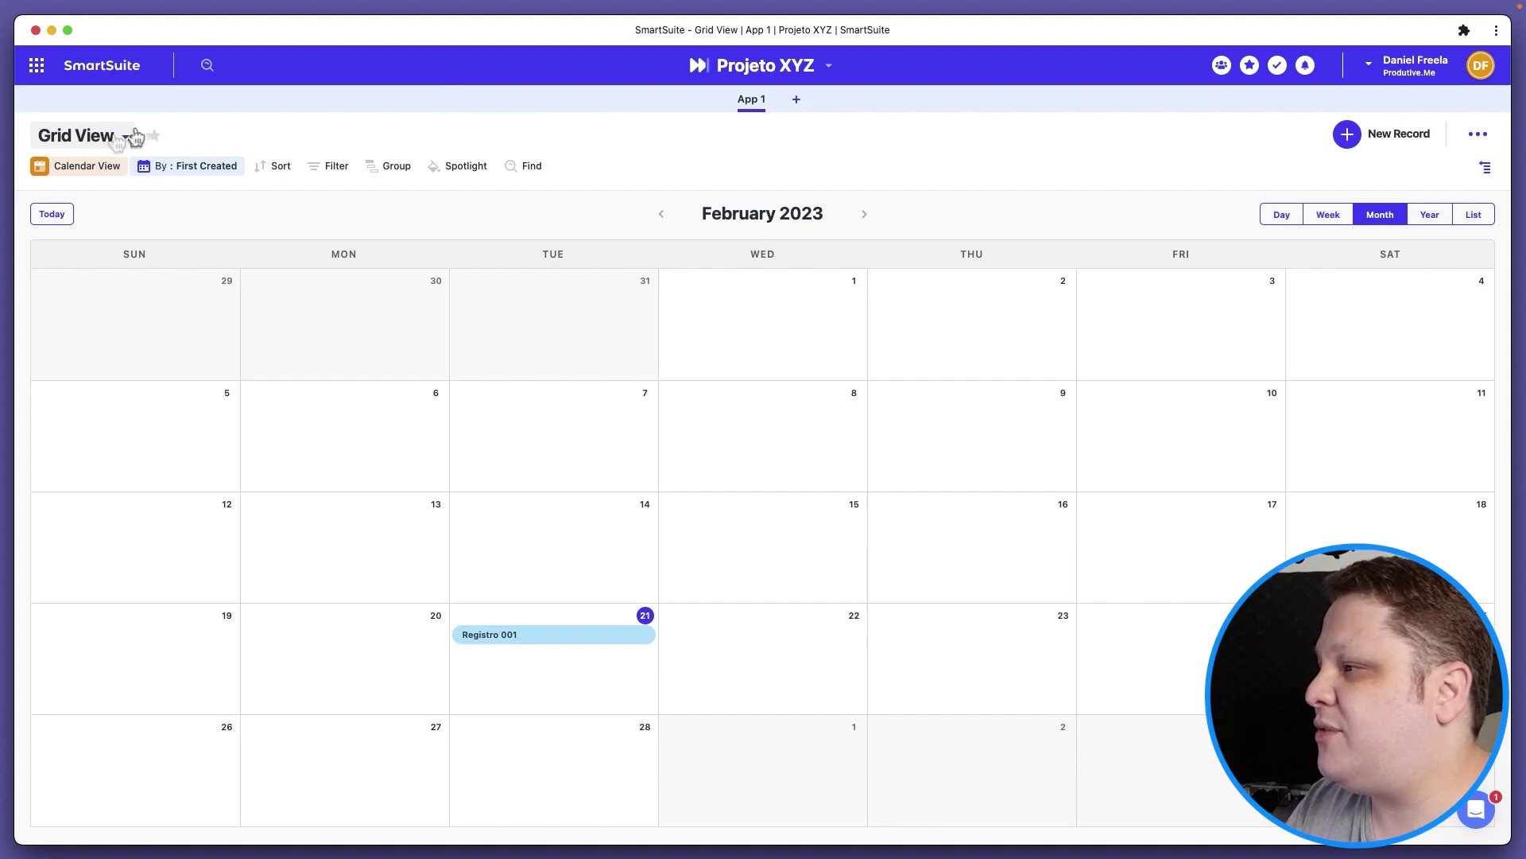
Step: Show the records in the Timeline view and in the Map view
{"action": "left_click", "coordinate": [104, 174]}
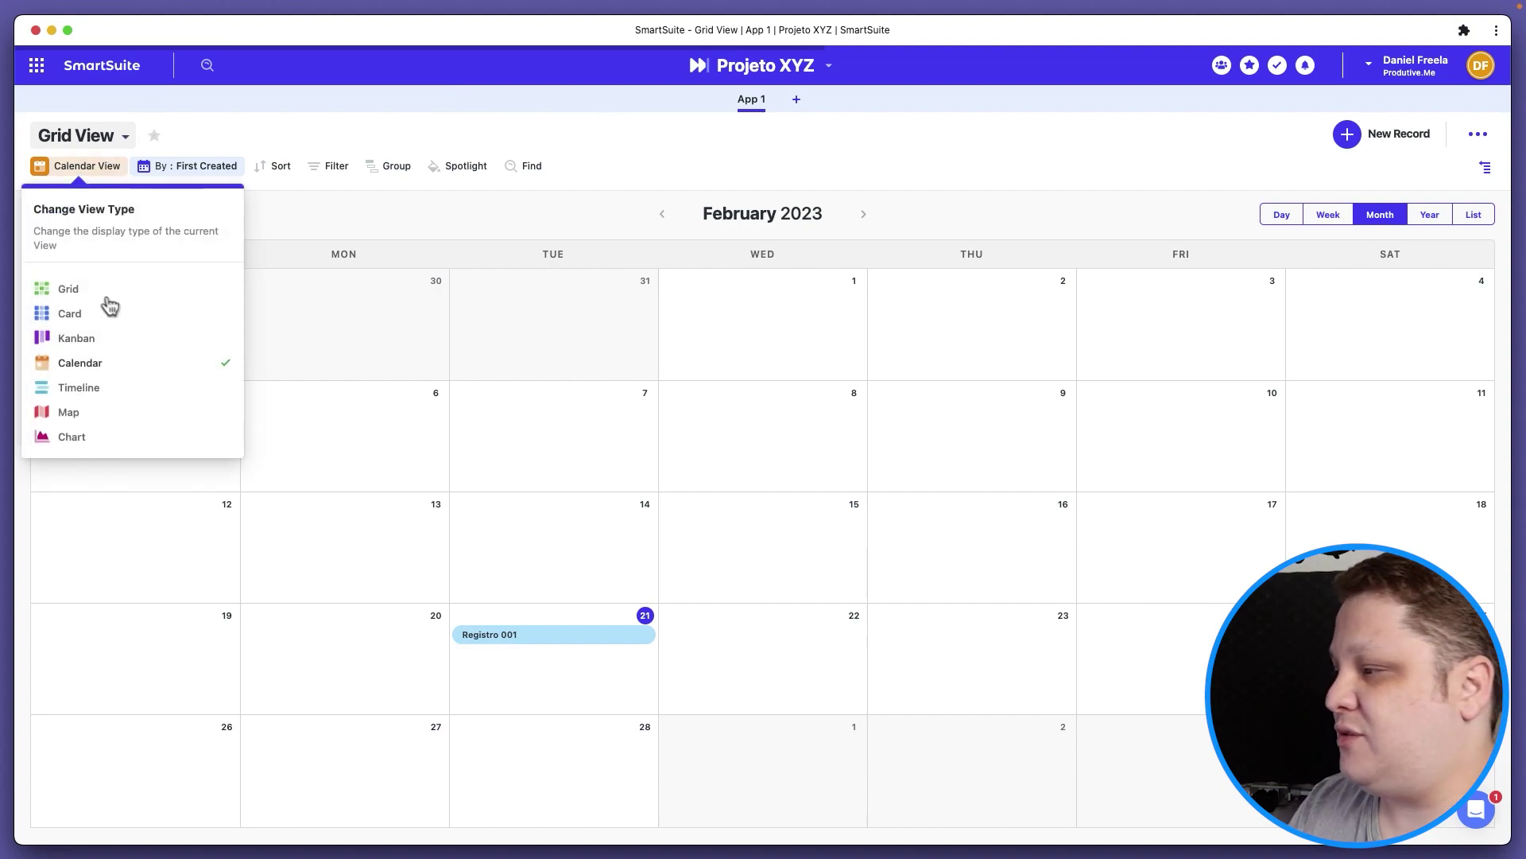
{"action": "left_click", "coordinate": [83, 387]}
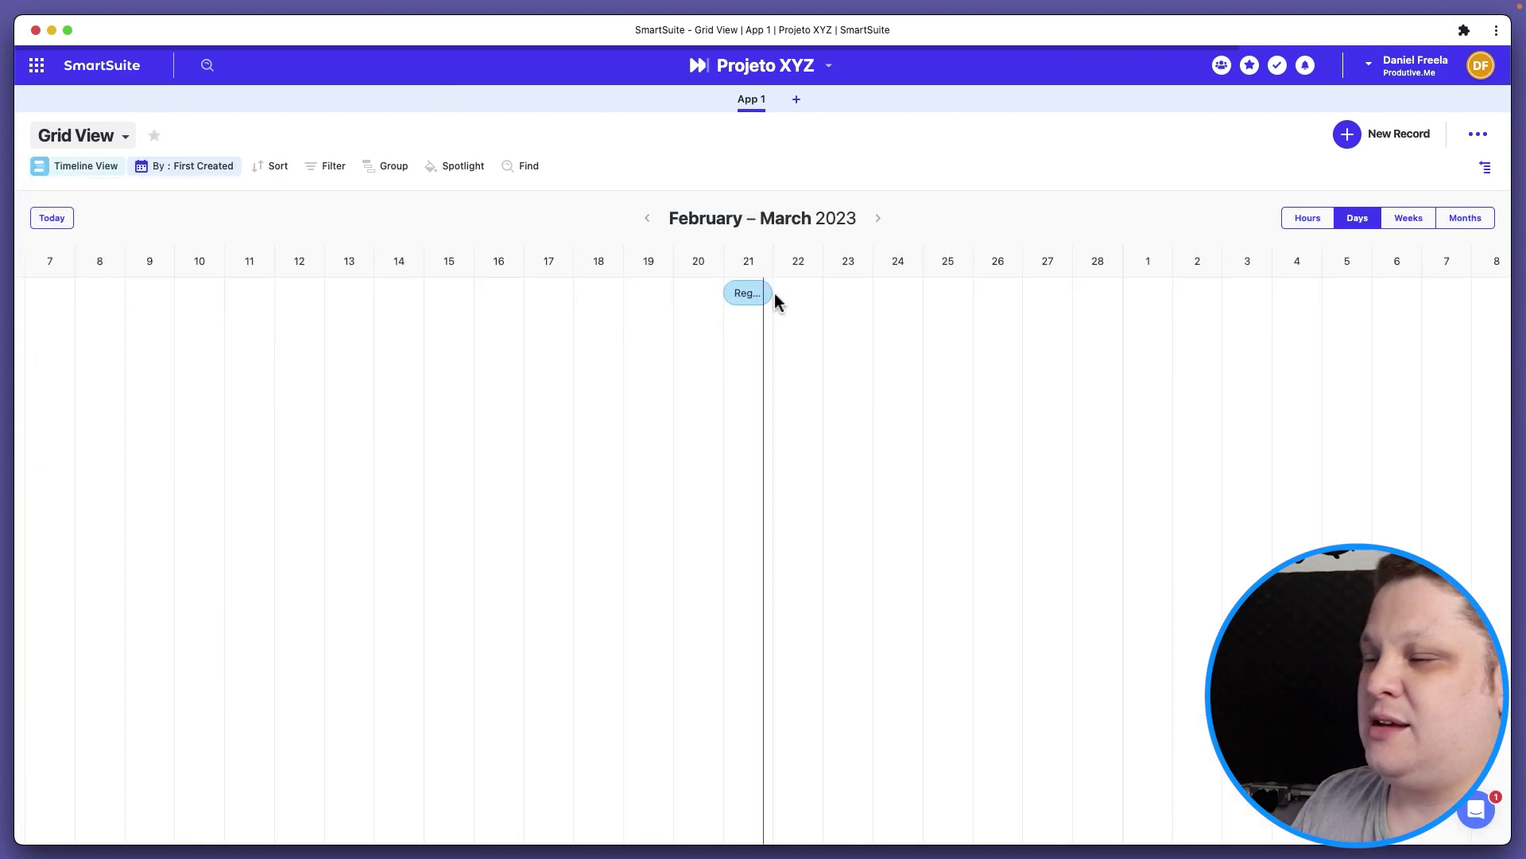
{"action": "left_click", "coordinate": [71, 165]}
{"action": "left_click", "coordinate": [90, 417]}
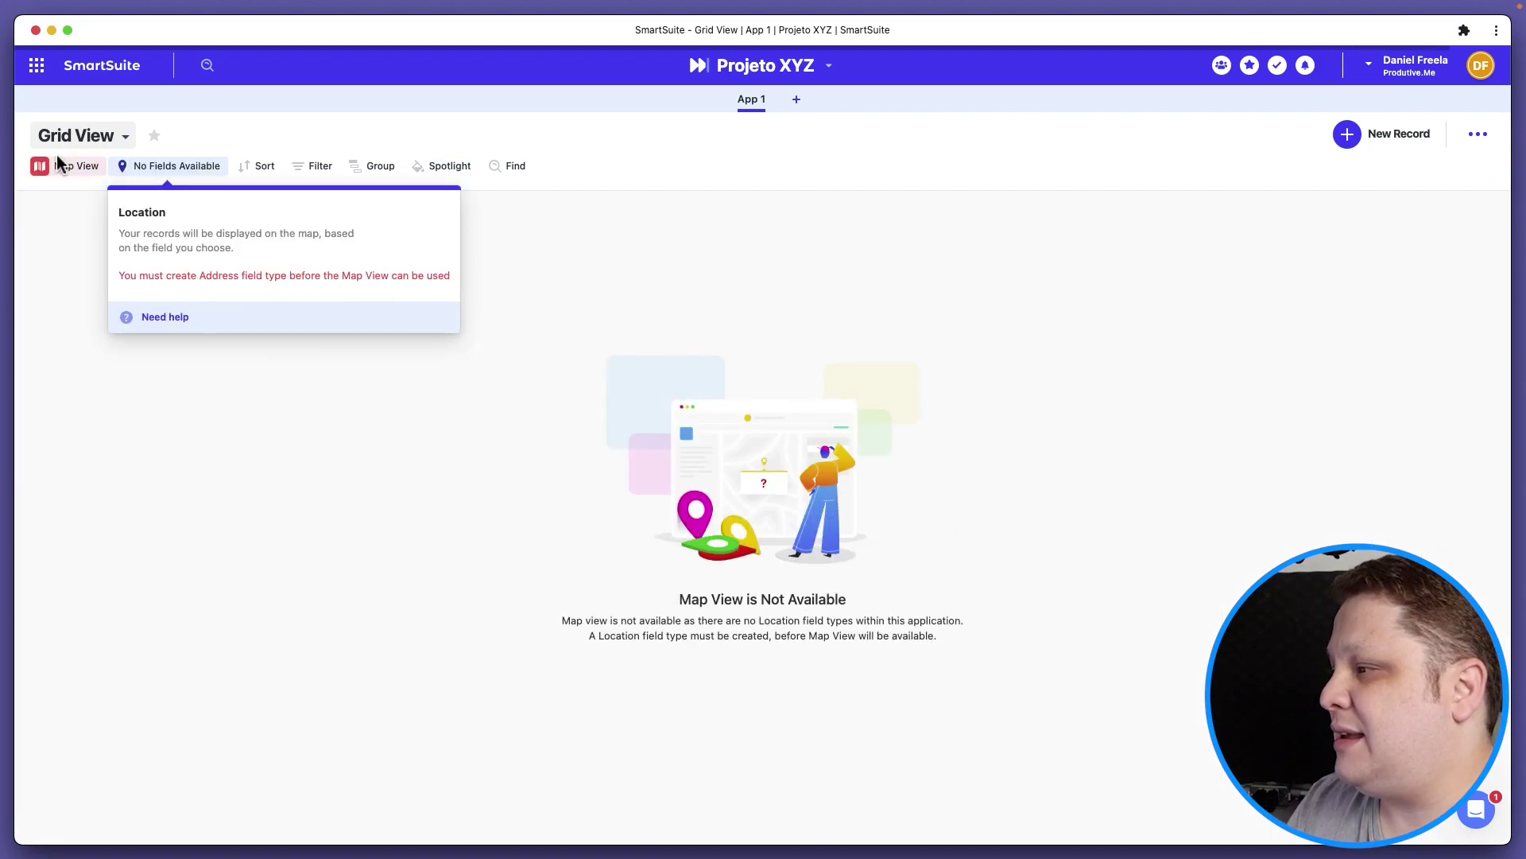
Step: Change the view type to Chart and look over the types offered for a new public view
{"action": "left_click", "coordinate": [59, 163]}
{"action": "left_click", "coordinate": [109, 439]}
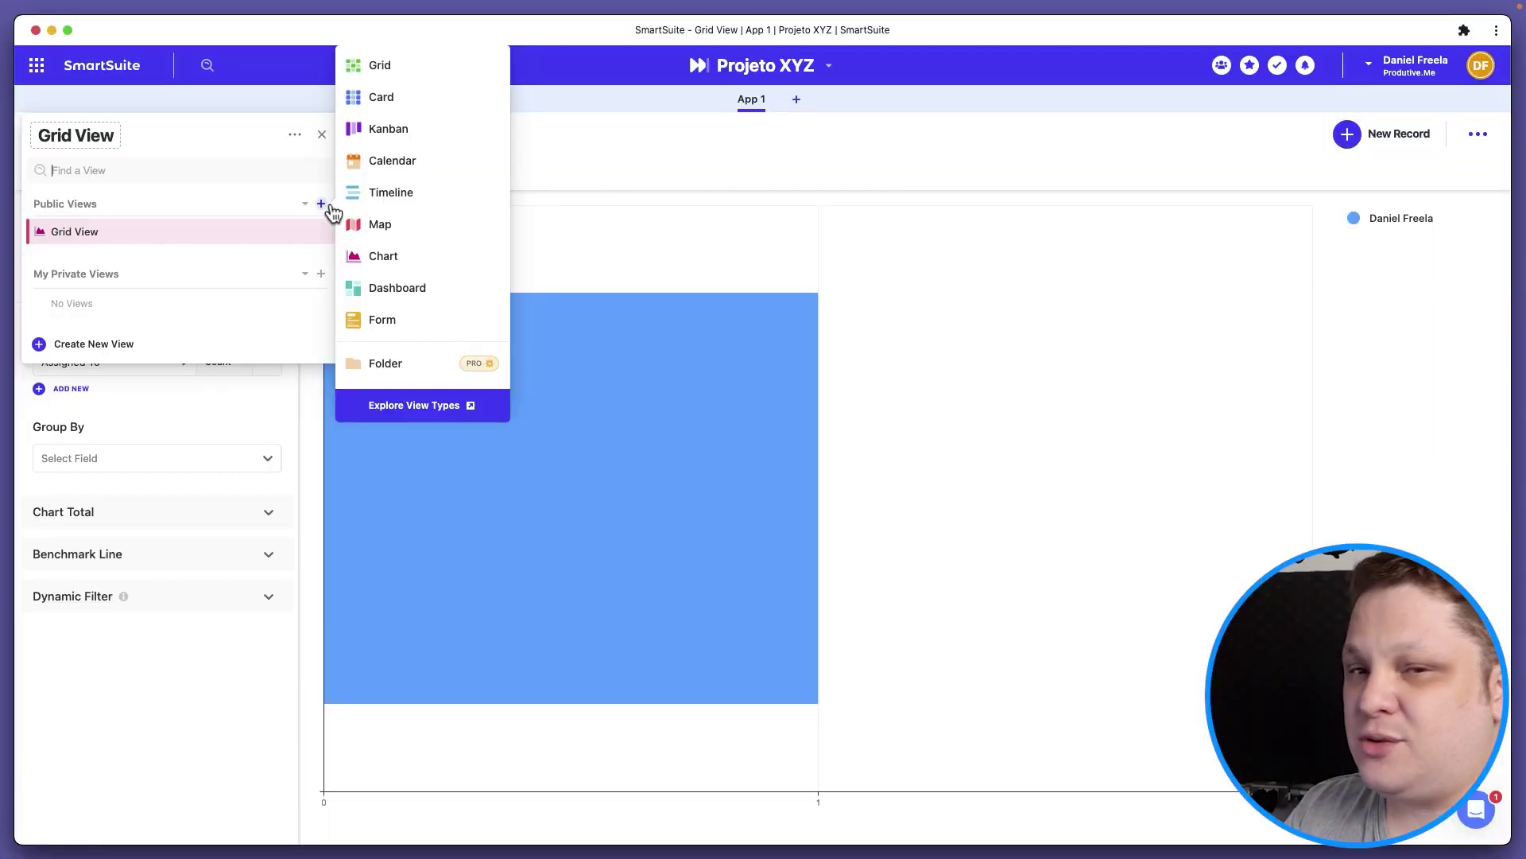
{"action": "left_click", "coordinate": [204, 180]}
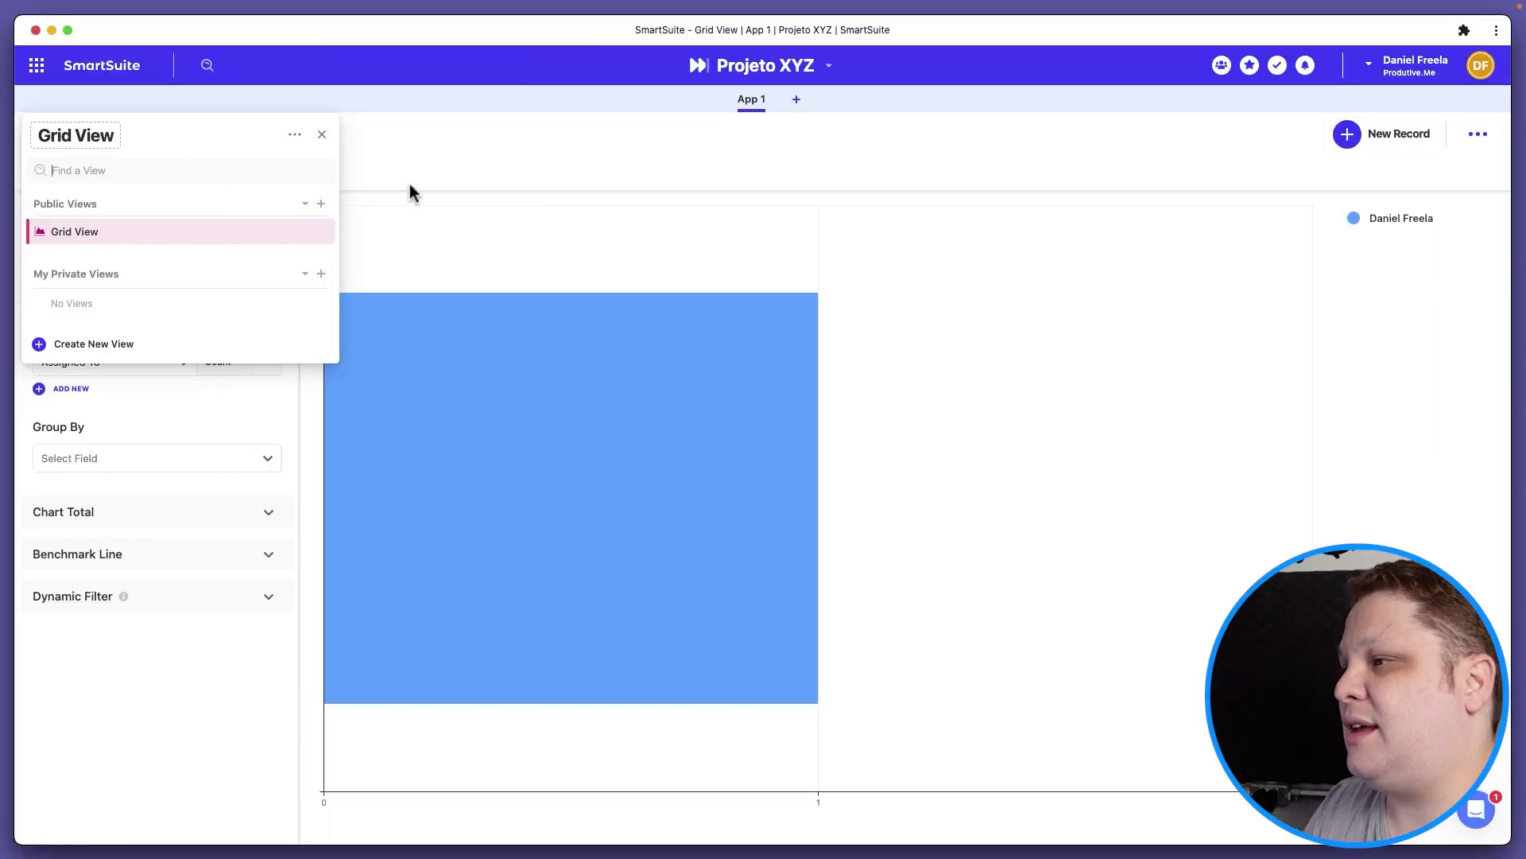
{"action": "left_click", "coordinate": [517, 171]}
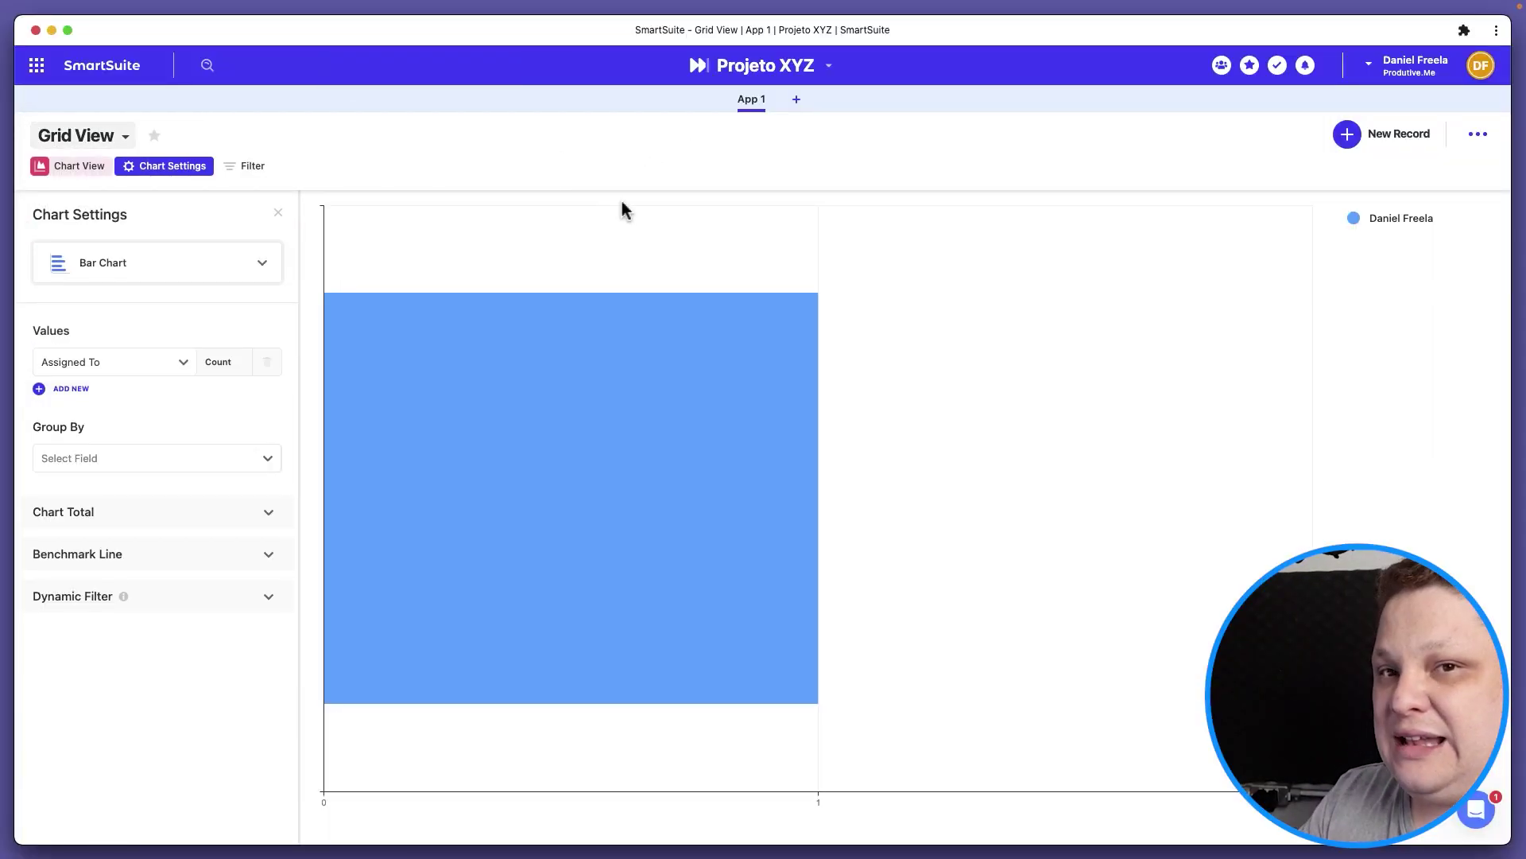
Step: Add a second app to the Projeto XYZ solution and name it Aba 2
{"action": "left_click", "coordinate": [799, 102]}
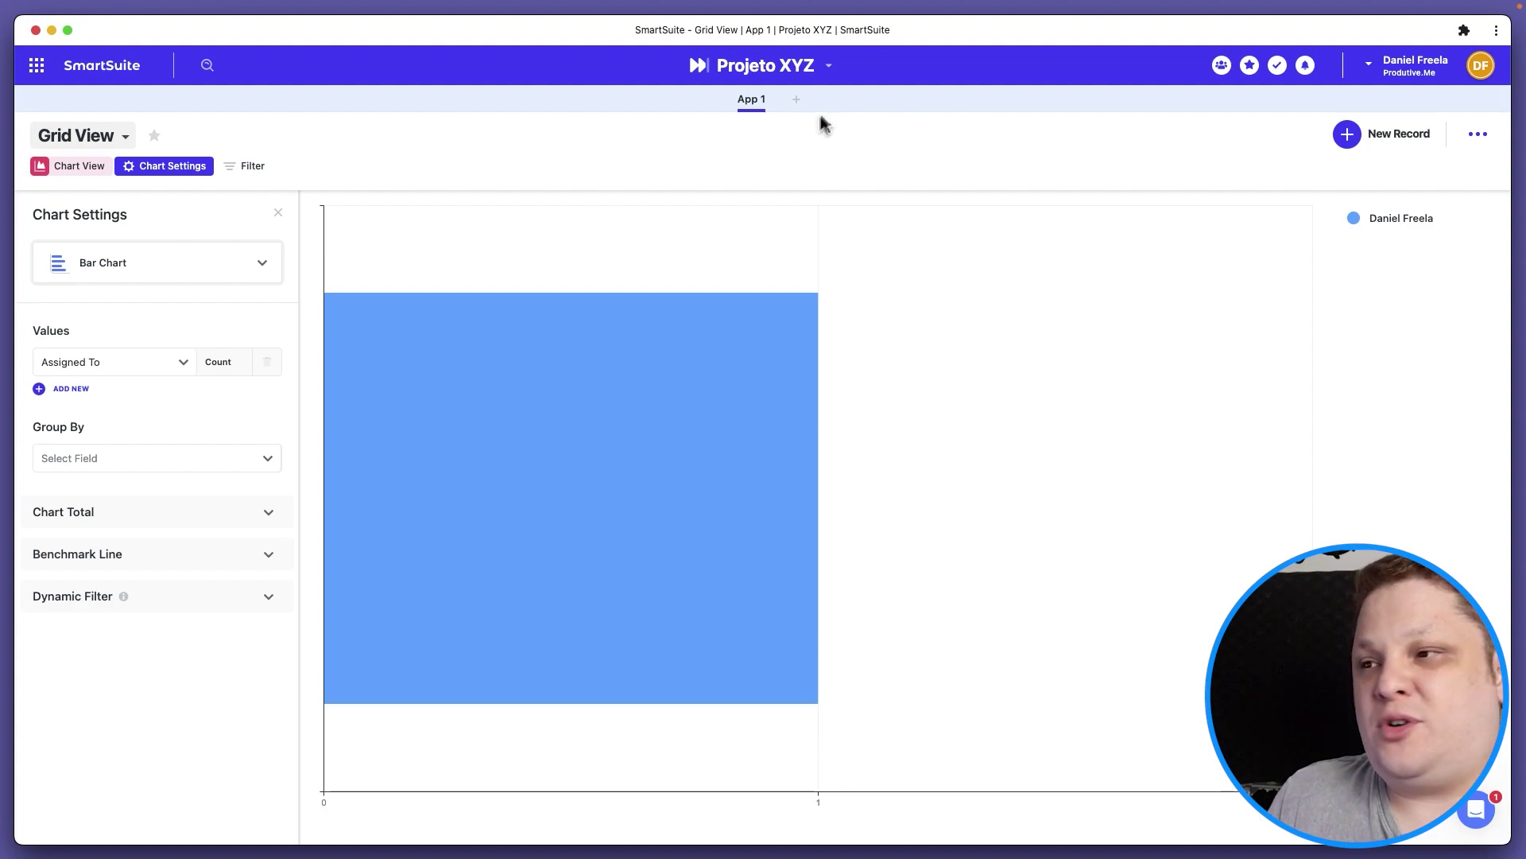
{"action": "left_click", "coordinate": [799, 103]}
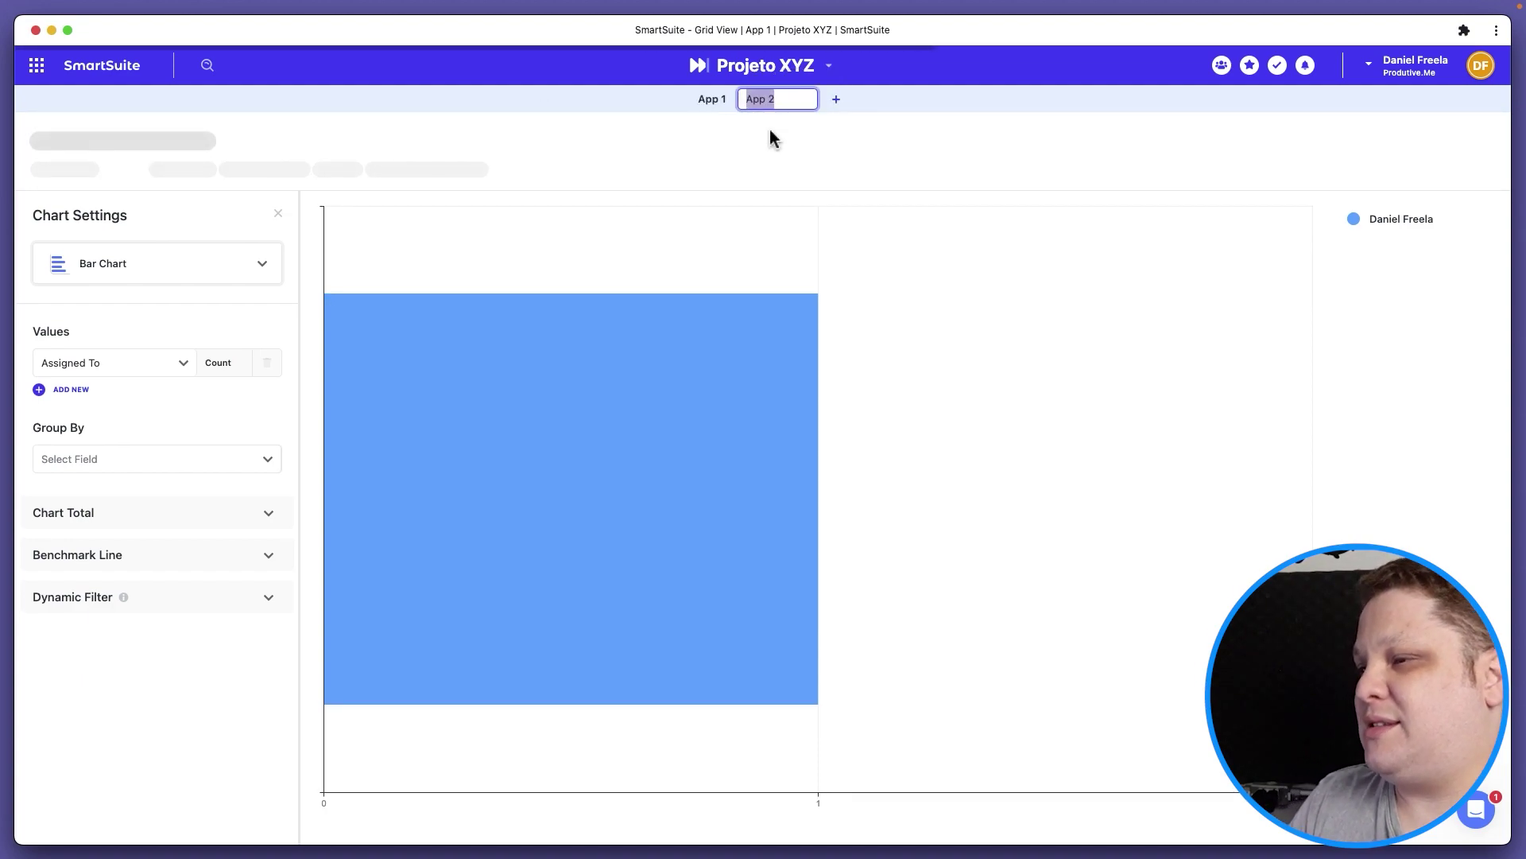
{"action": "type", "text": "Aba"}
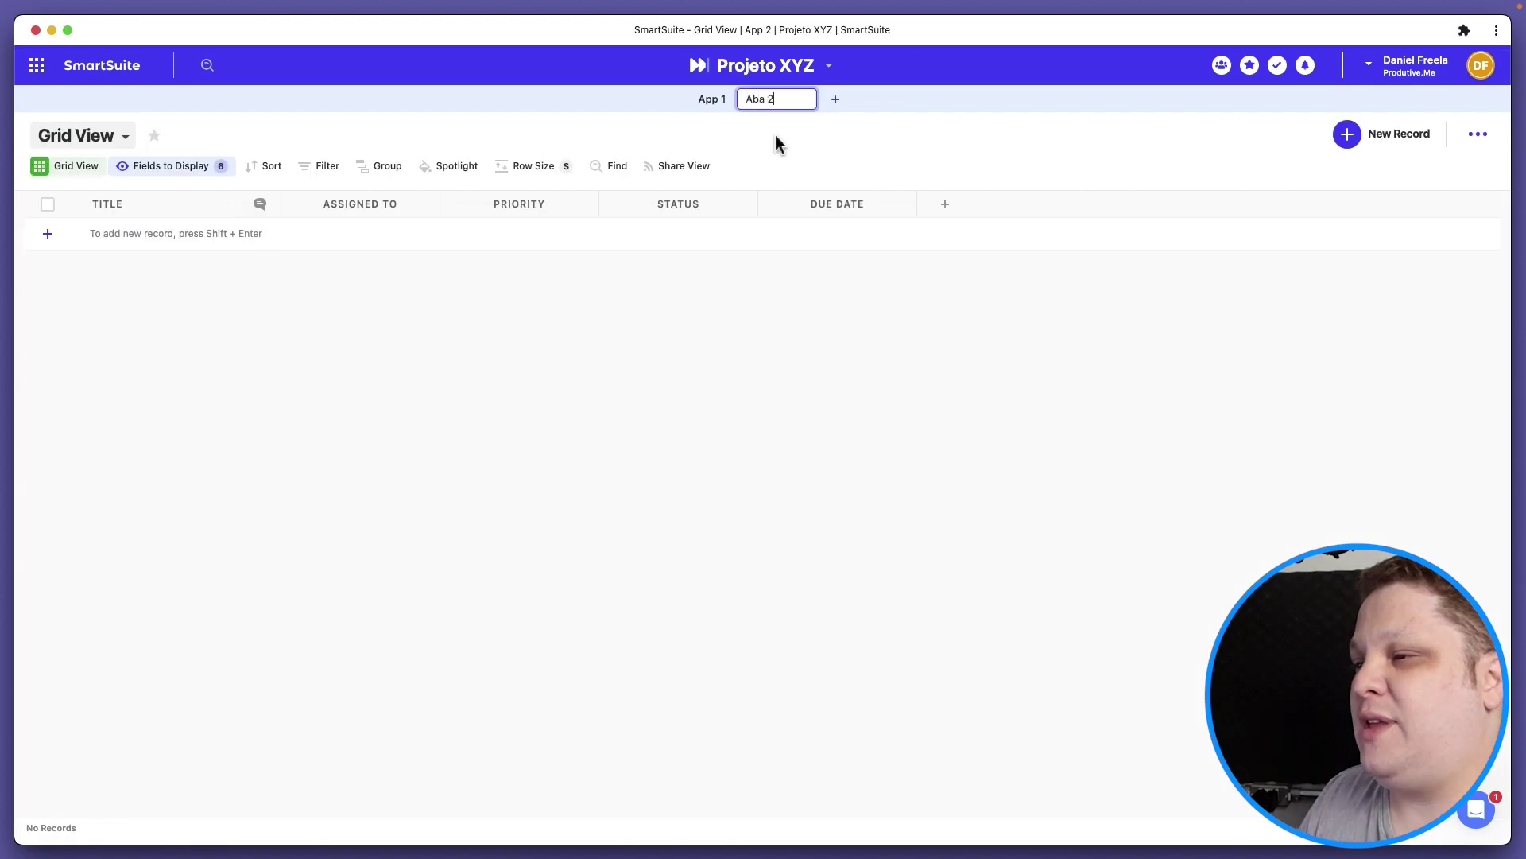
{"action": "key", "text": "Return"}
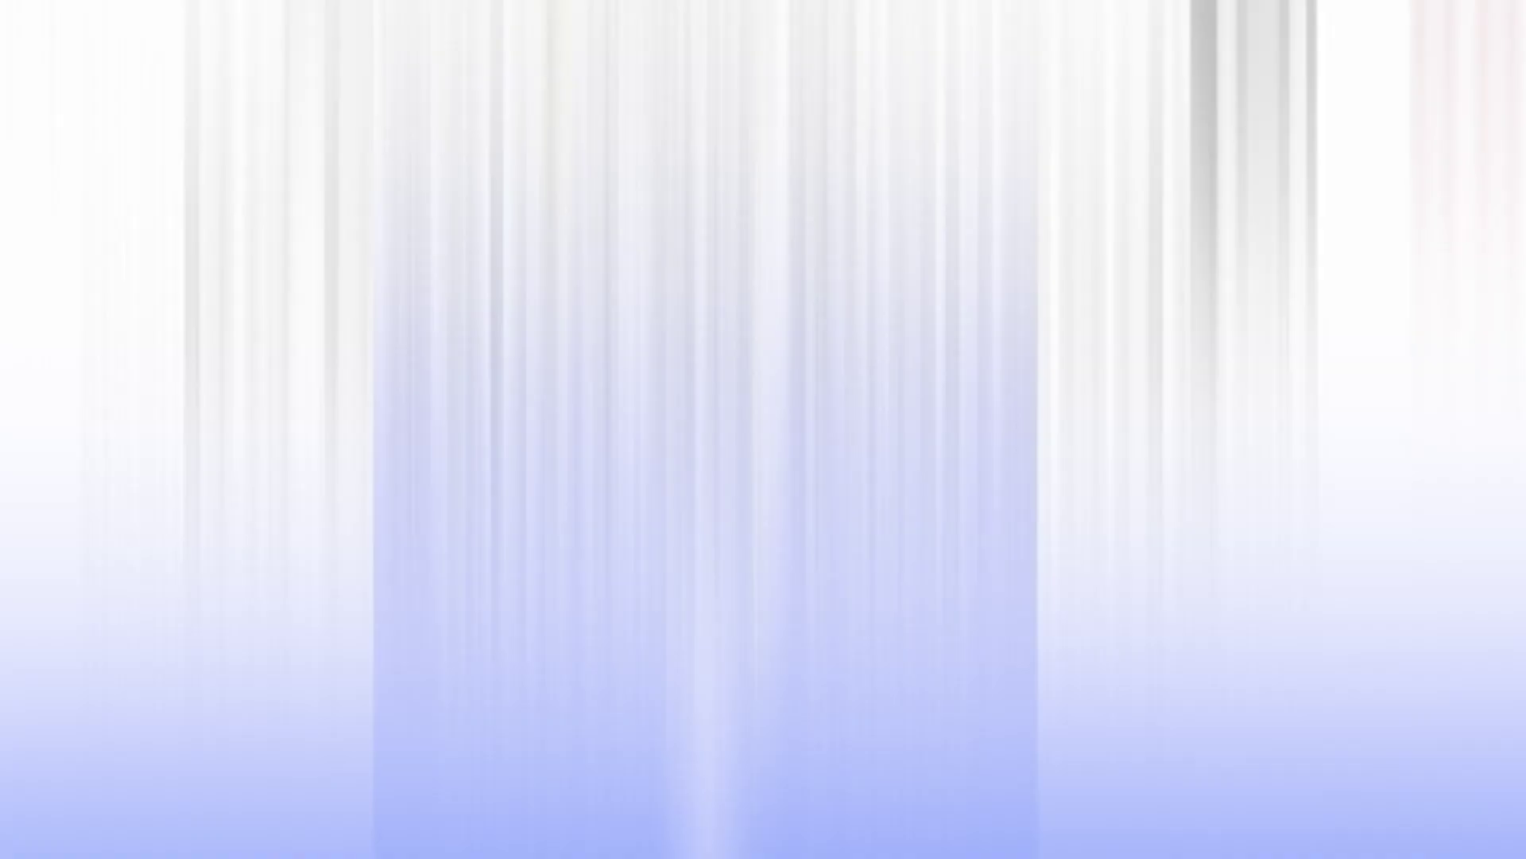
Step: Look through the Notion templates, custom system offer and study courses on the Produtiveme.club website
{"action": "scroll", "coordinate": [1260, 355], "scroll_direction": "down", "scroll_amount": 10}
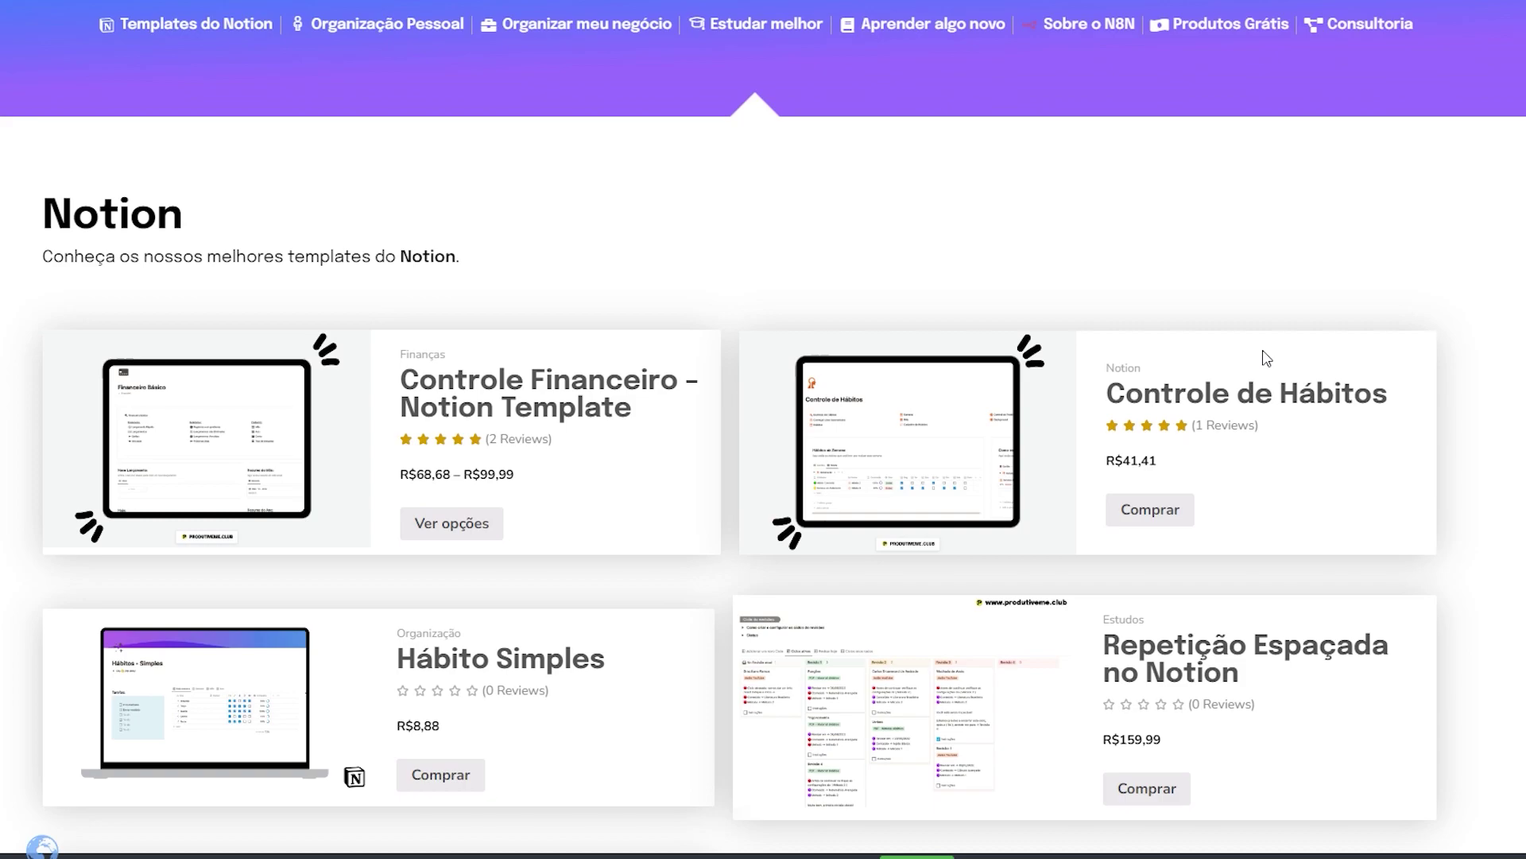
{"action": "scroll", "coordinate": [1266, 359], "scroll_direction": "down", "scroll_amount": 2}
{"action": "scroll", "coordinate": [1267, 359], "scroll_direction": "up", "scroll_amount": 2}
{"action": "scroll", "coordinate": [1266, 358], "scroll_direction": "down", "scroll_amount": 10}
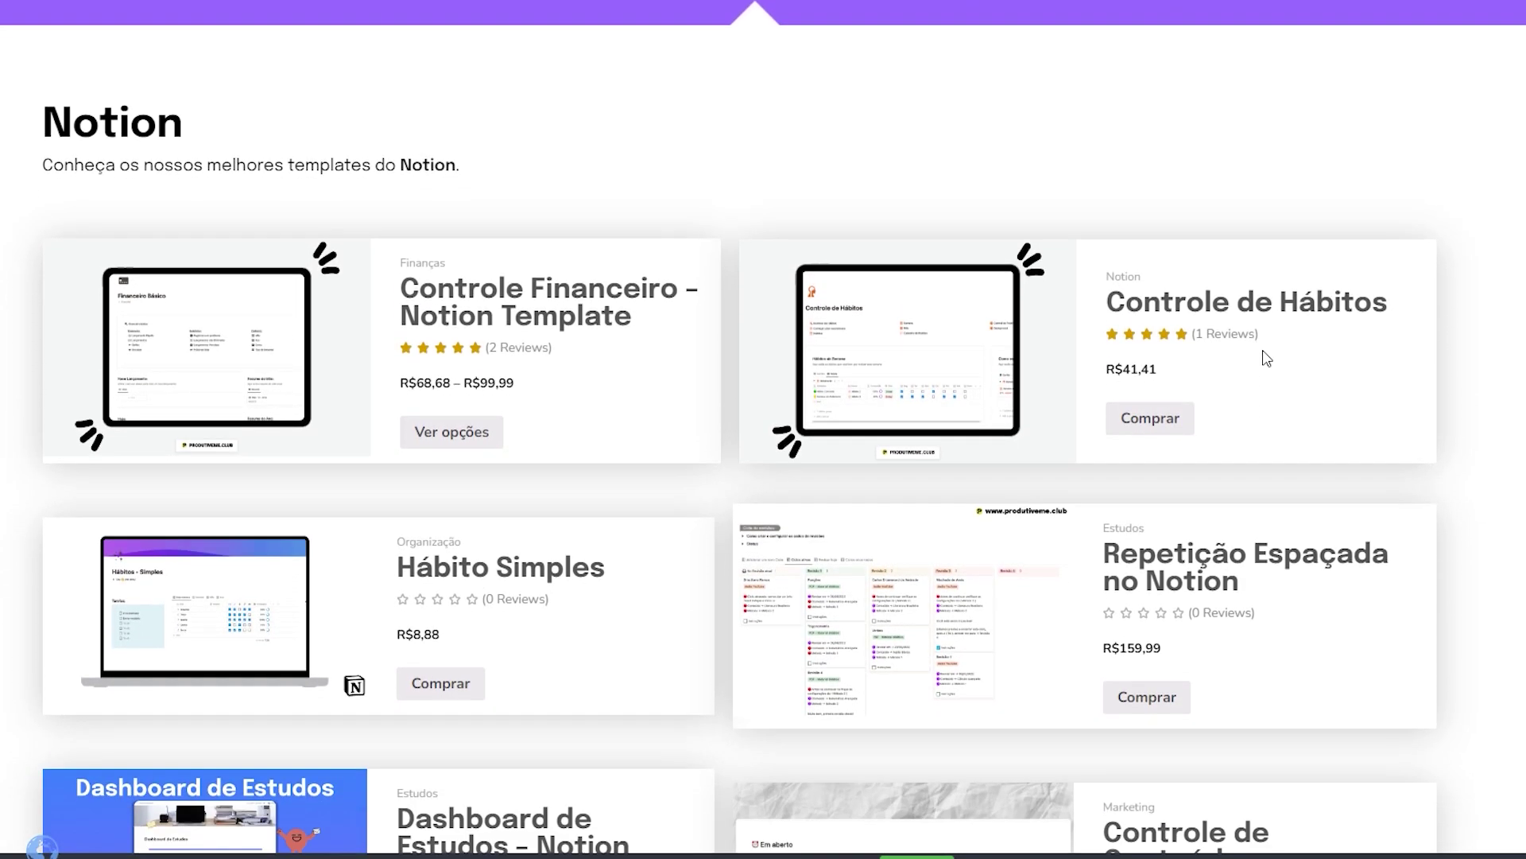
{"action": "scroll", "coordinate": [1266, 358], "scroll_direction": "down", "scroll_amount": 5}
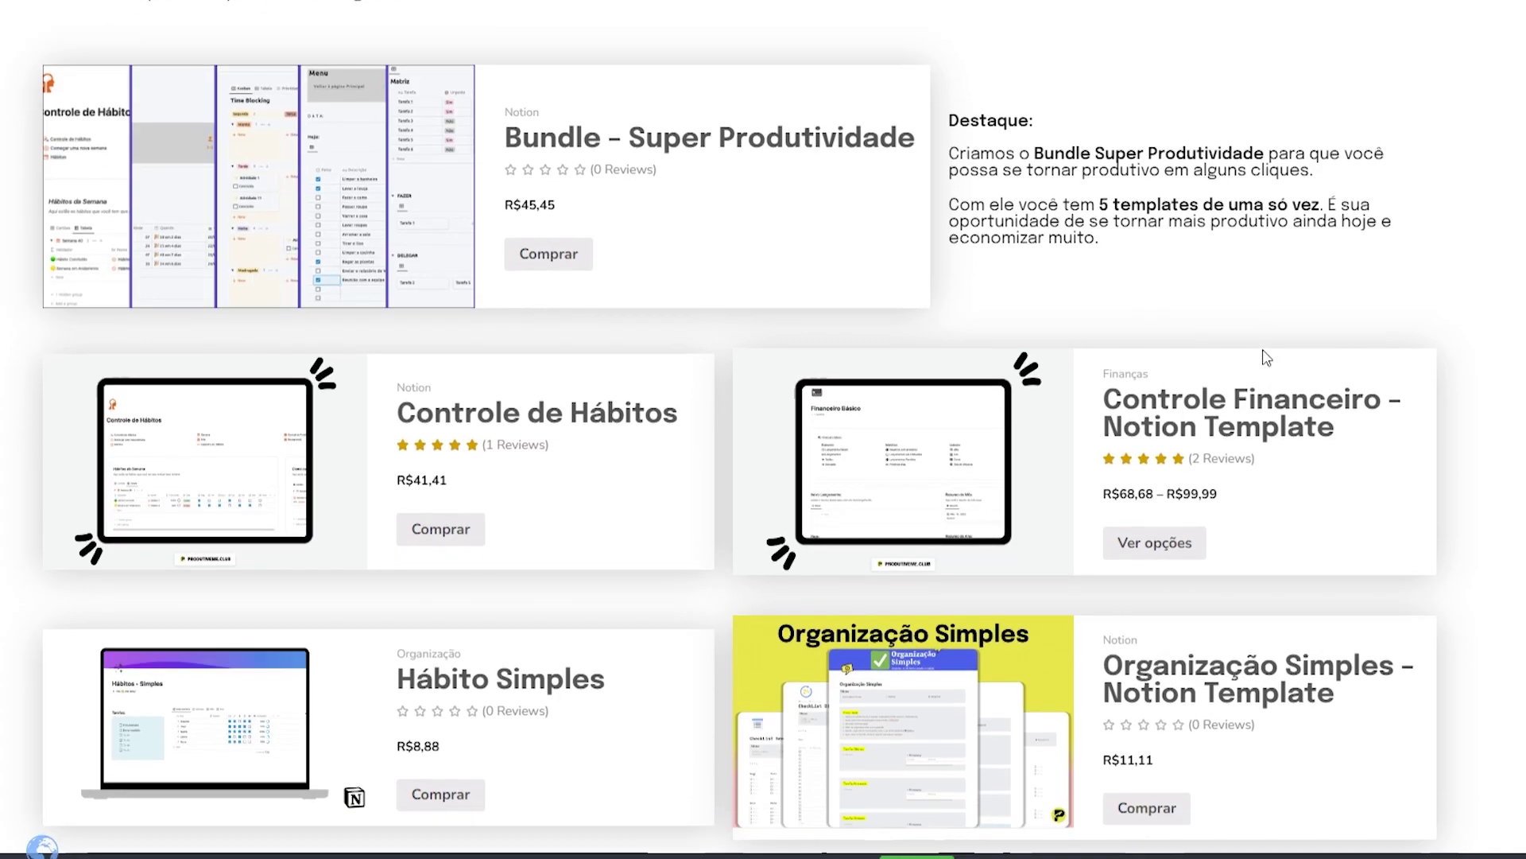
{"action": "scroll", "coordinate": [1266, 358], "scroll_direction": "down", "scroll_amount": 3}
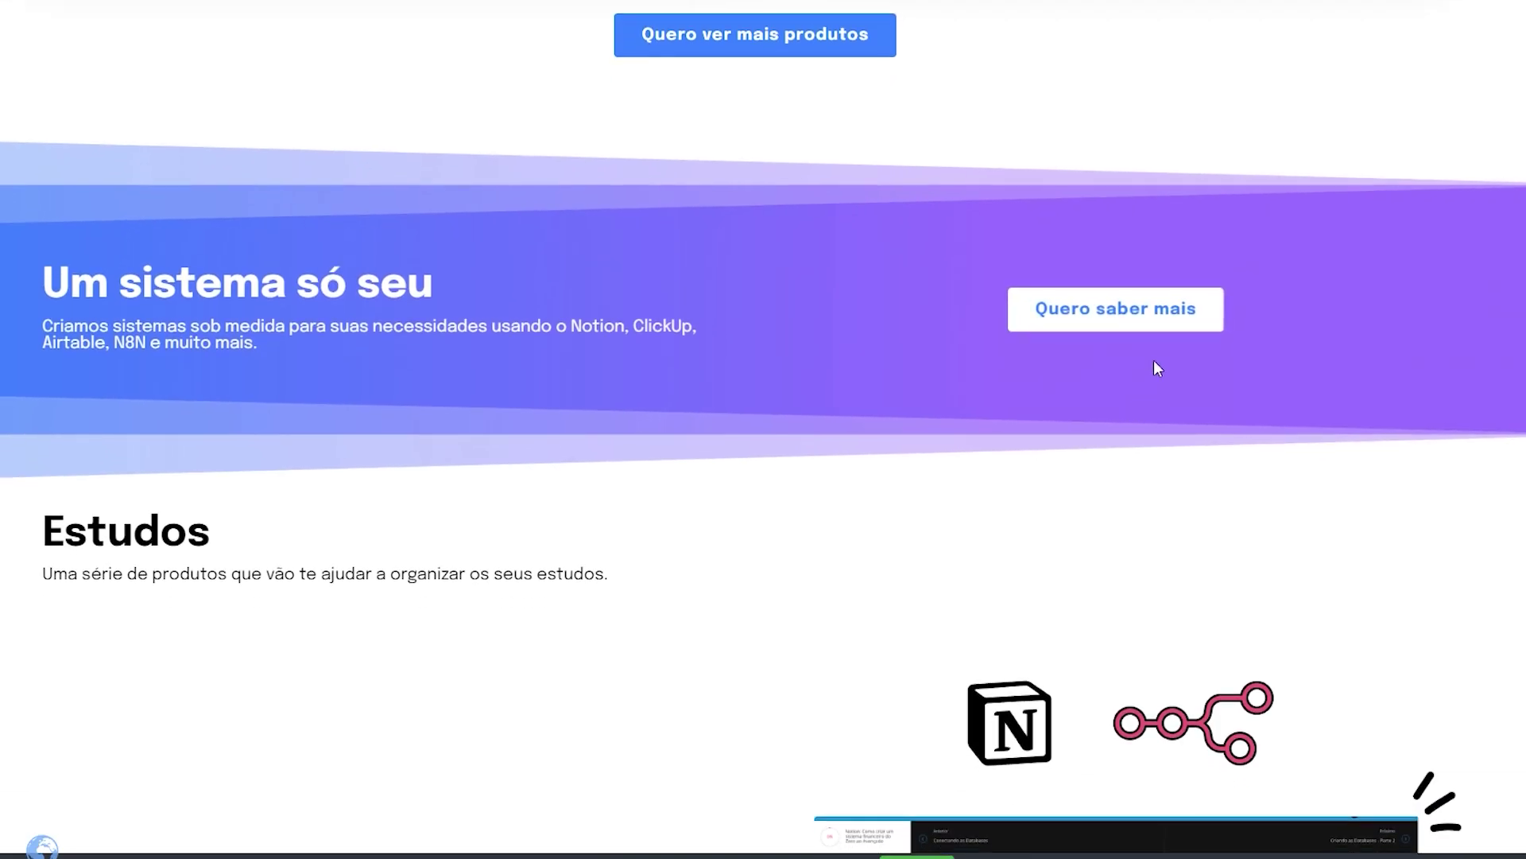
{"action": "scroll", "coordinate": [1169, 310], "scroll_direction": "down", "scroll_amount": 3}
{"action": "scroll", "coordinate": [1165, 320], "scroll_direction": "down", "scroll_amount": 4}
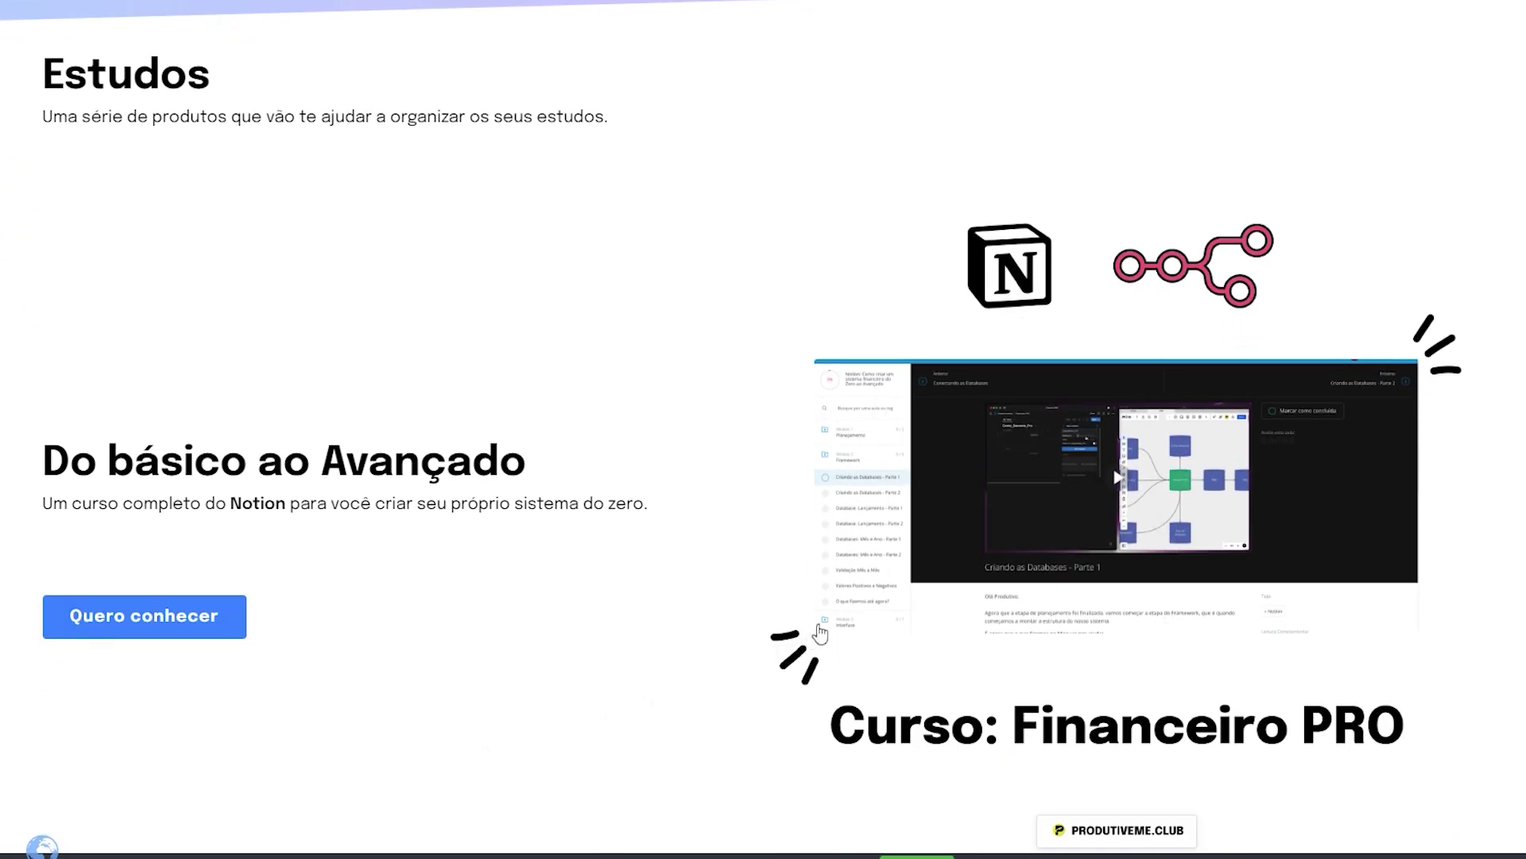
{"action": "scroll", "coordinate": [810, 636], "scroll_direction": "down", "scroll_amount": 7}
{"action": "scroll", "coordinate": [846, 627], "scroll_direction": "down", "scroll_amount": 3}
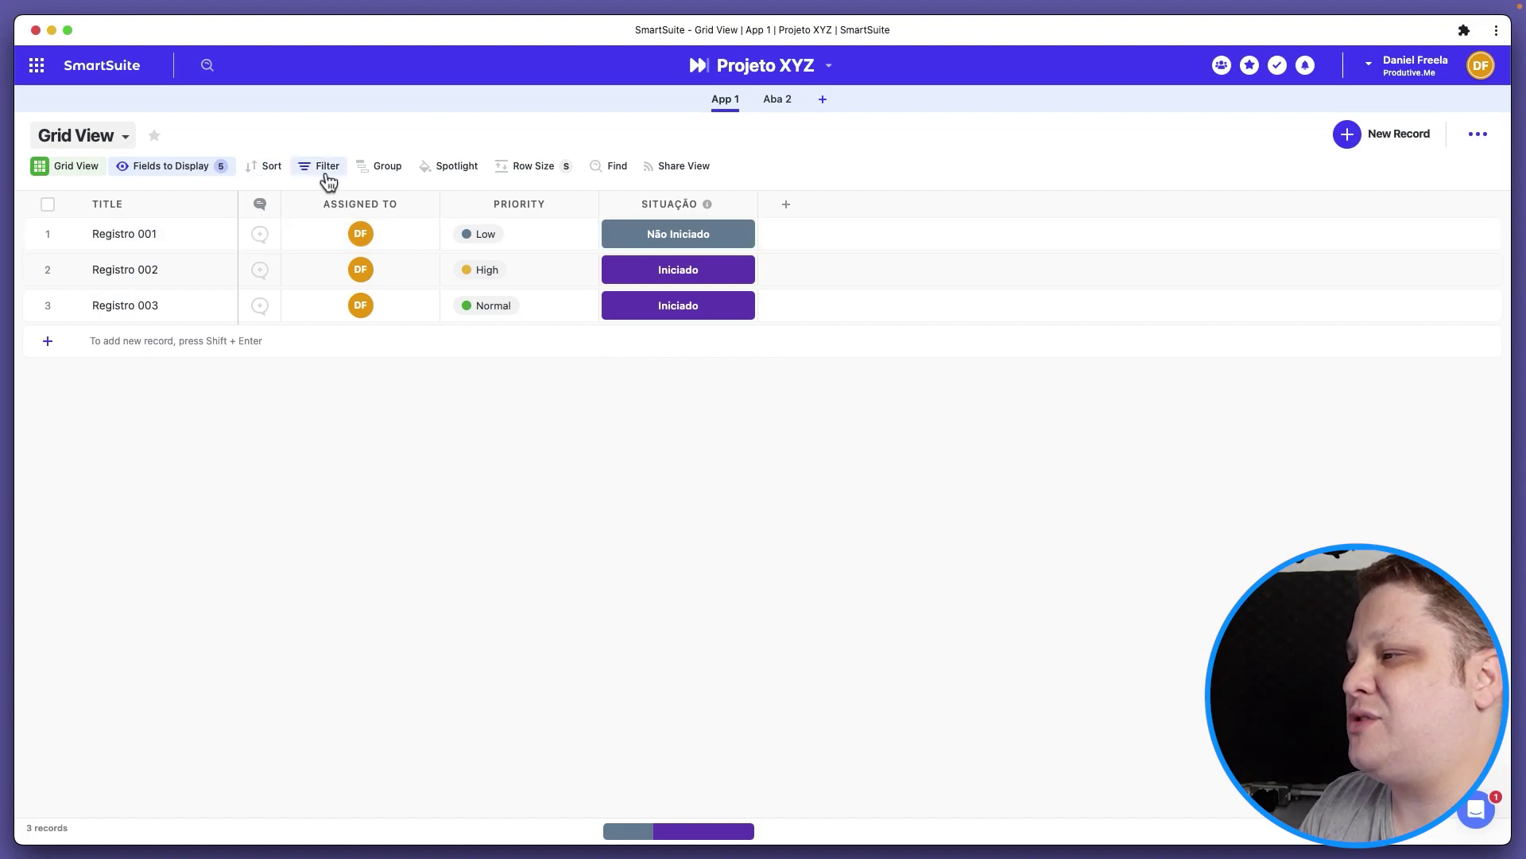
Step: Group the App 1 grid records by the Priority field
{"action": "left_click", "coordinate": [383, 169]}
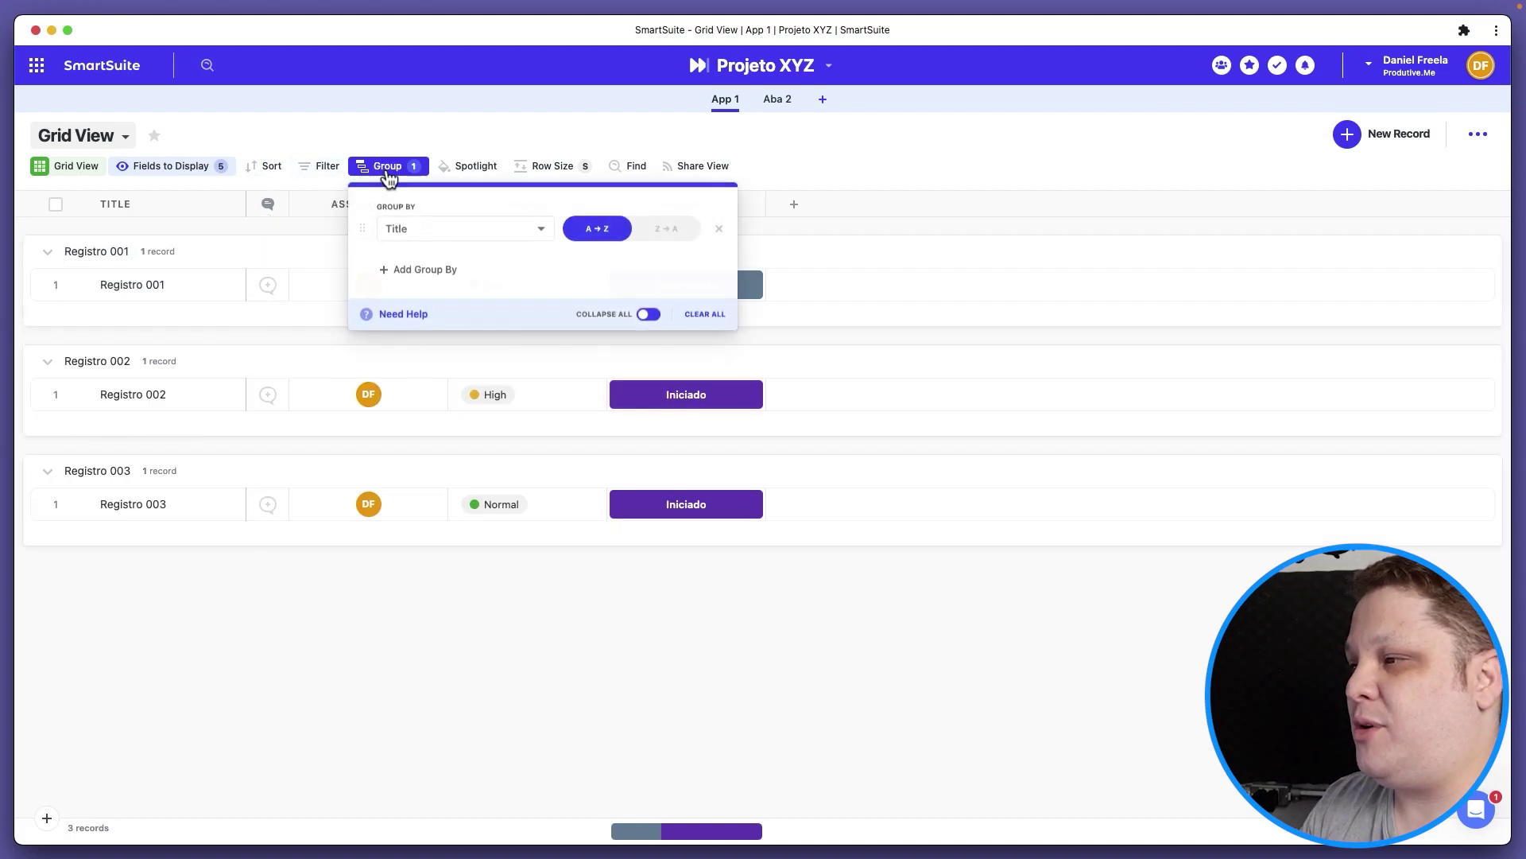
{"action": "left_click", "coordinate": [447, 241]}
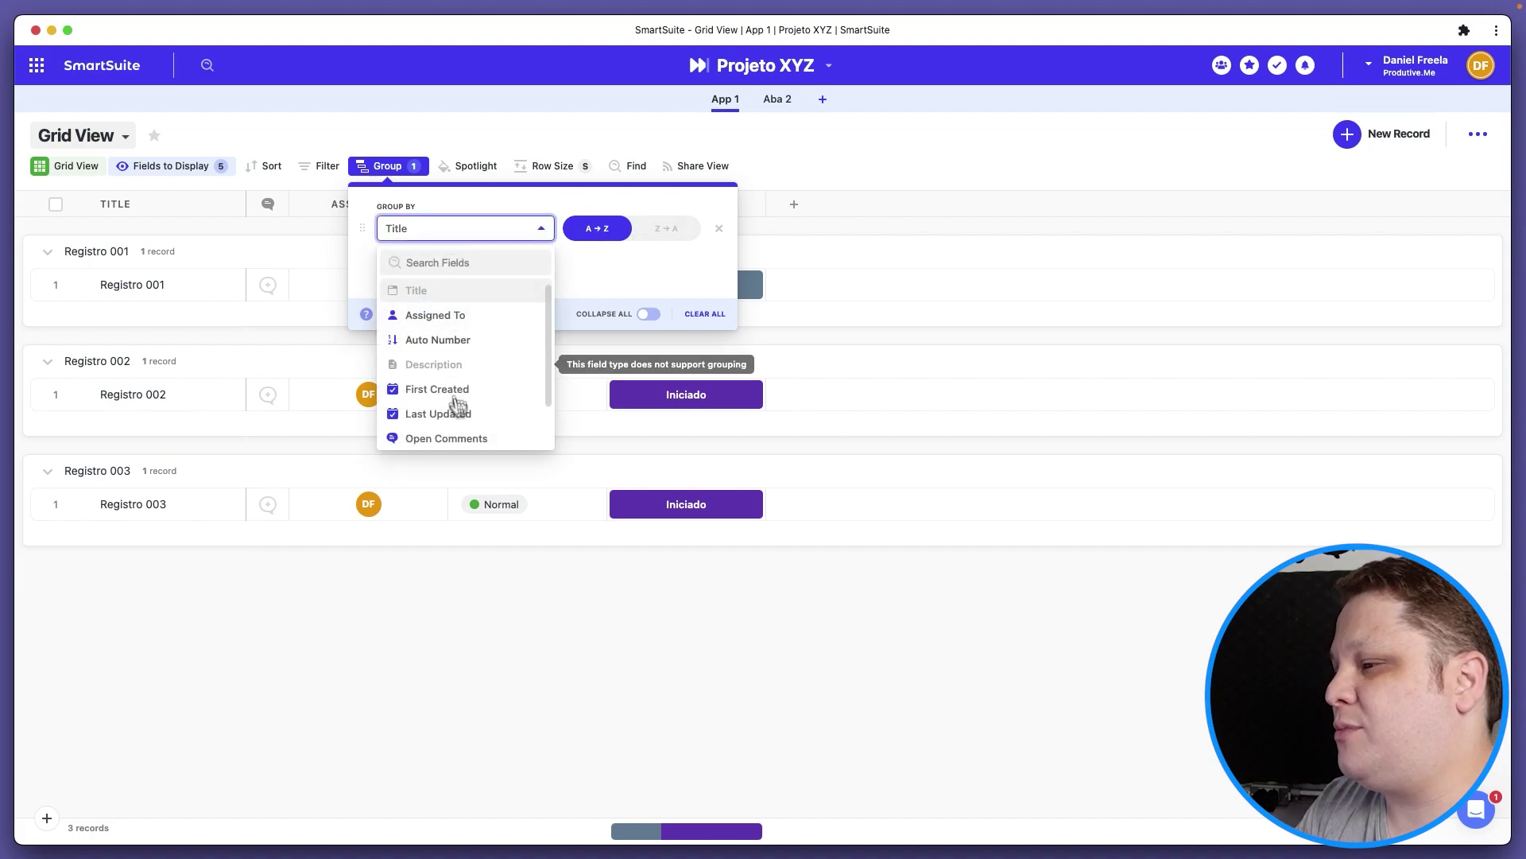
{"action": "scroll", "coordinate": [477, 366], "scroll_direction": "down", "scroll_amount": 2}
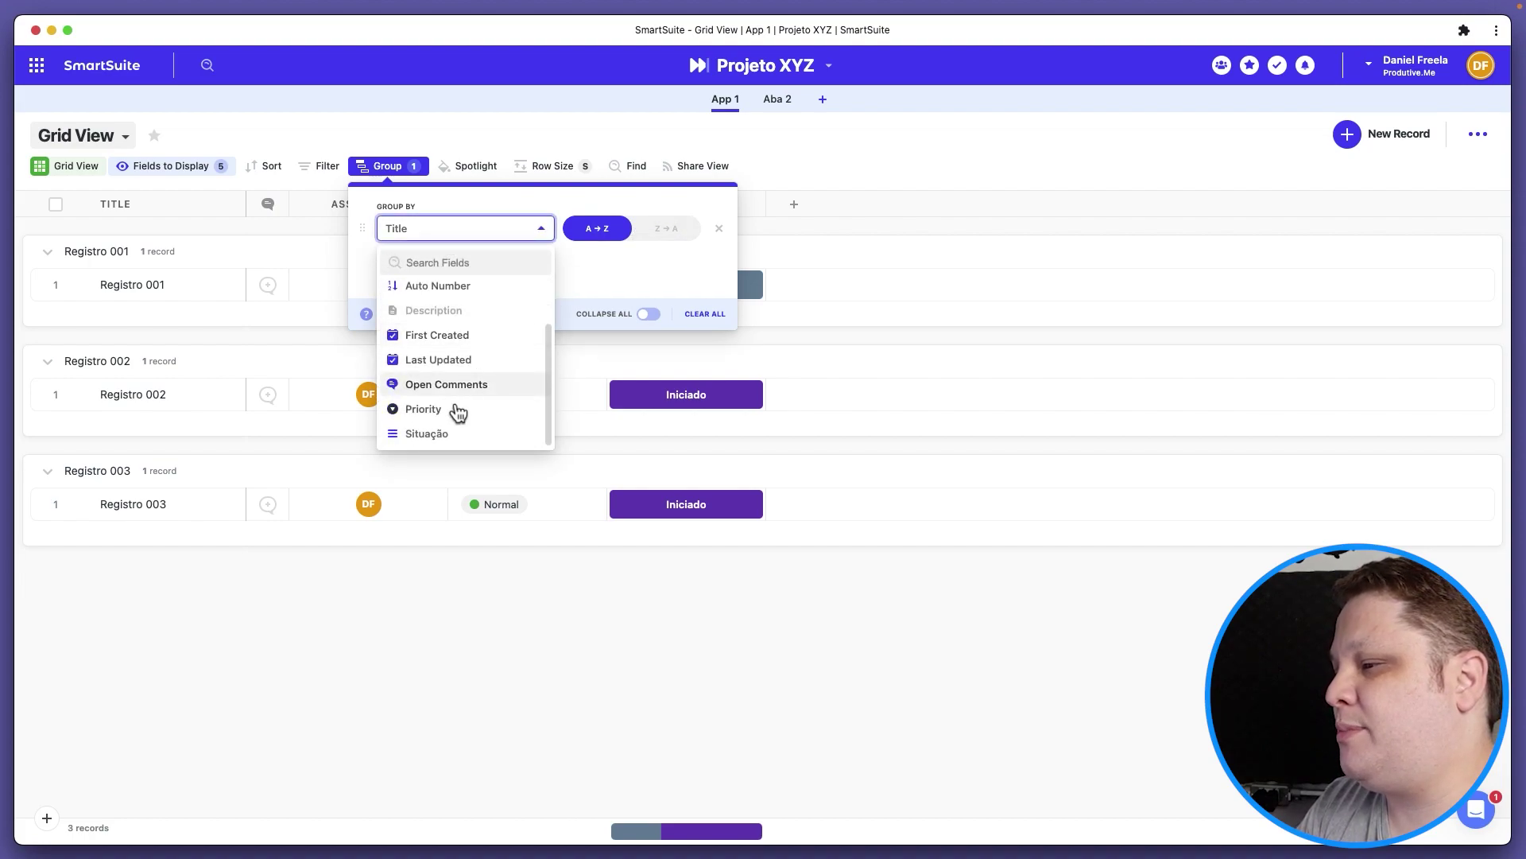
{"action": "left_click", "coordinate": [459, 404]}
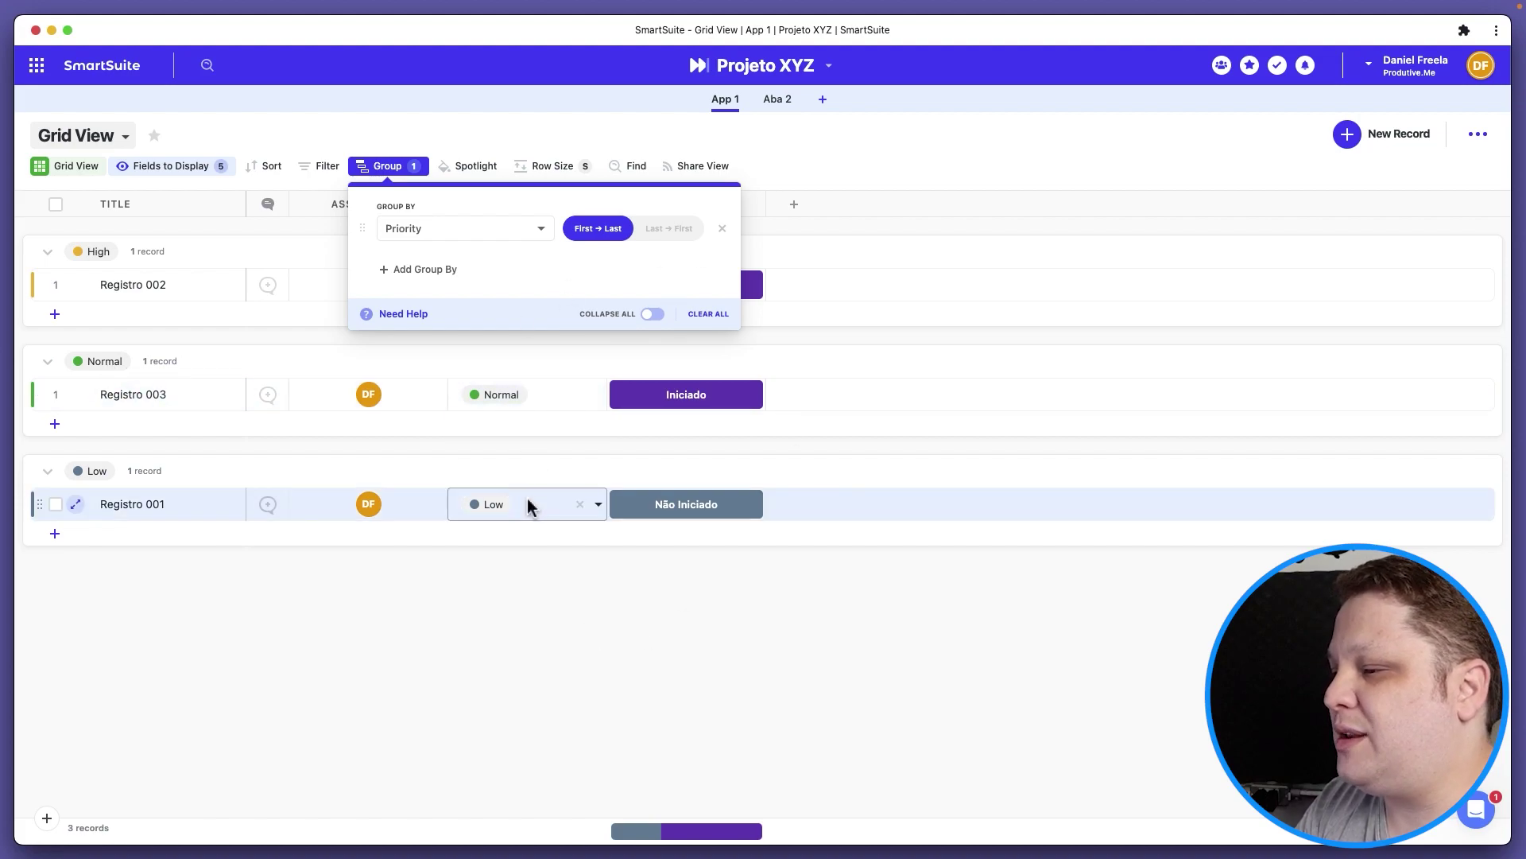
Step: Change the priority of Registro 001 to Normal
{"action": "left_click", "coordinate": [529, 506]}
{"action": "left_click", "coordinate": [518, 518]}
{"action": "left_click", "coordinate": [509, 648]}
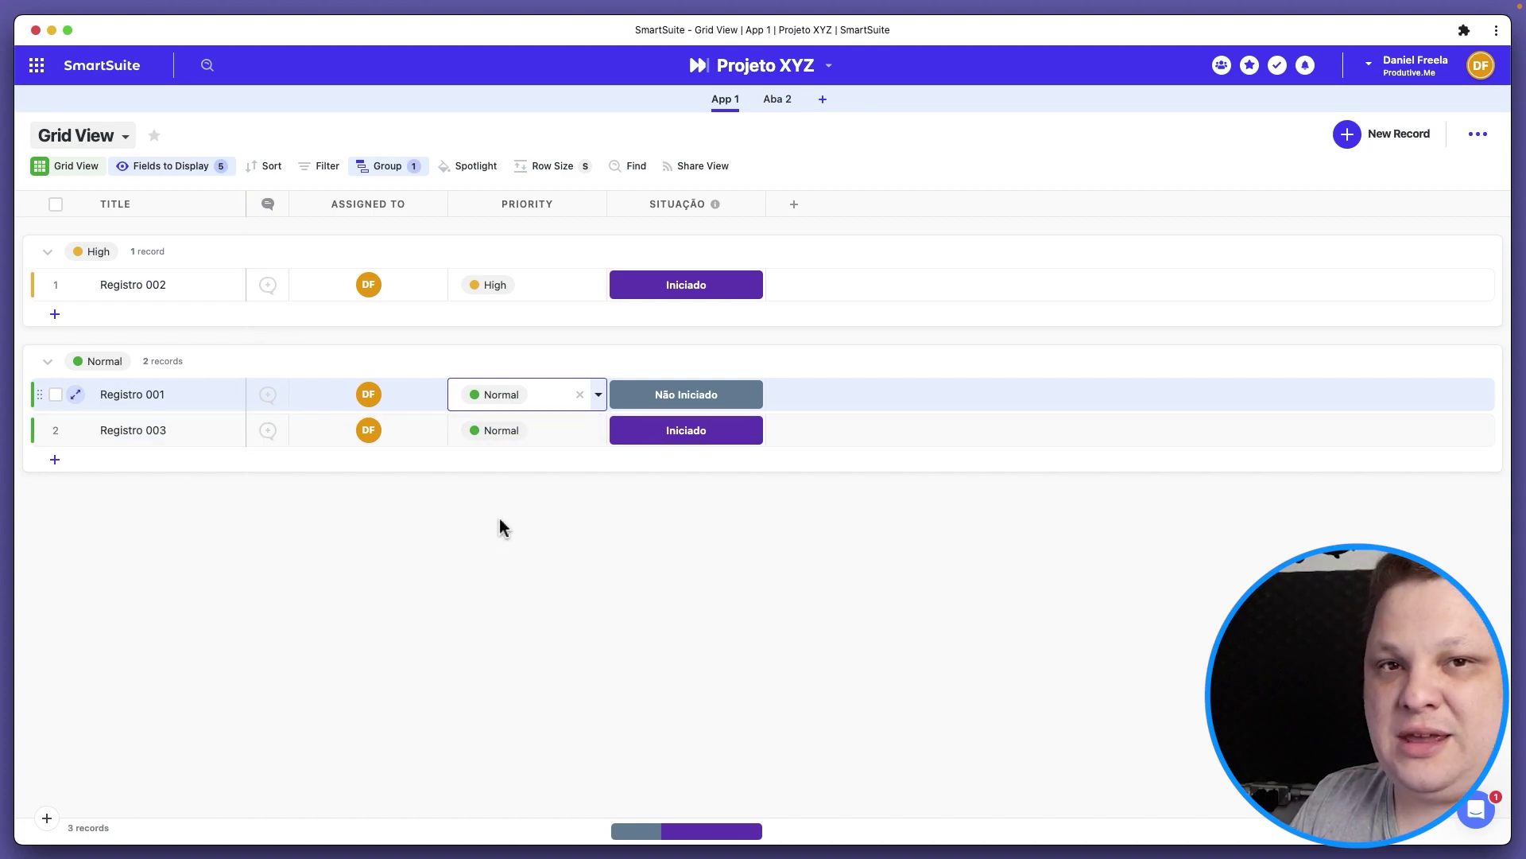
Step: Define a record spotlight that highlights the records where Priority is Normal
{"action": "left_click", "coordinate": [485, 177]}
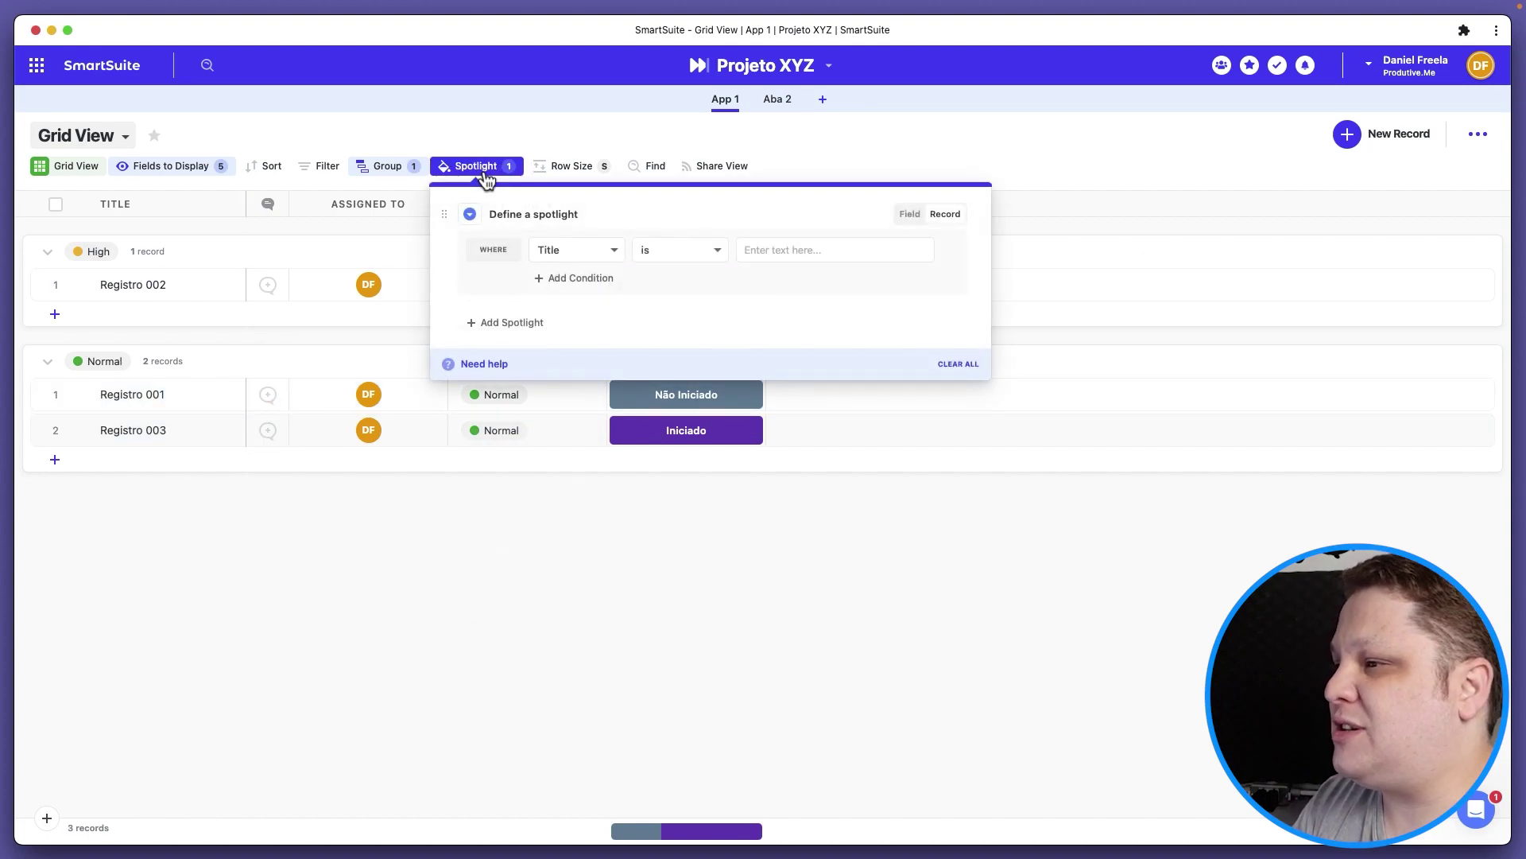
{"action": "left_click", "coordinate": [584, 252]}
{"action": "type", "text": "pri"}
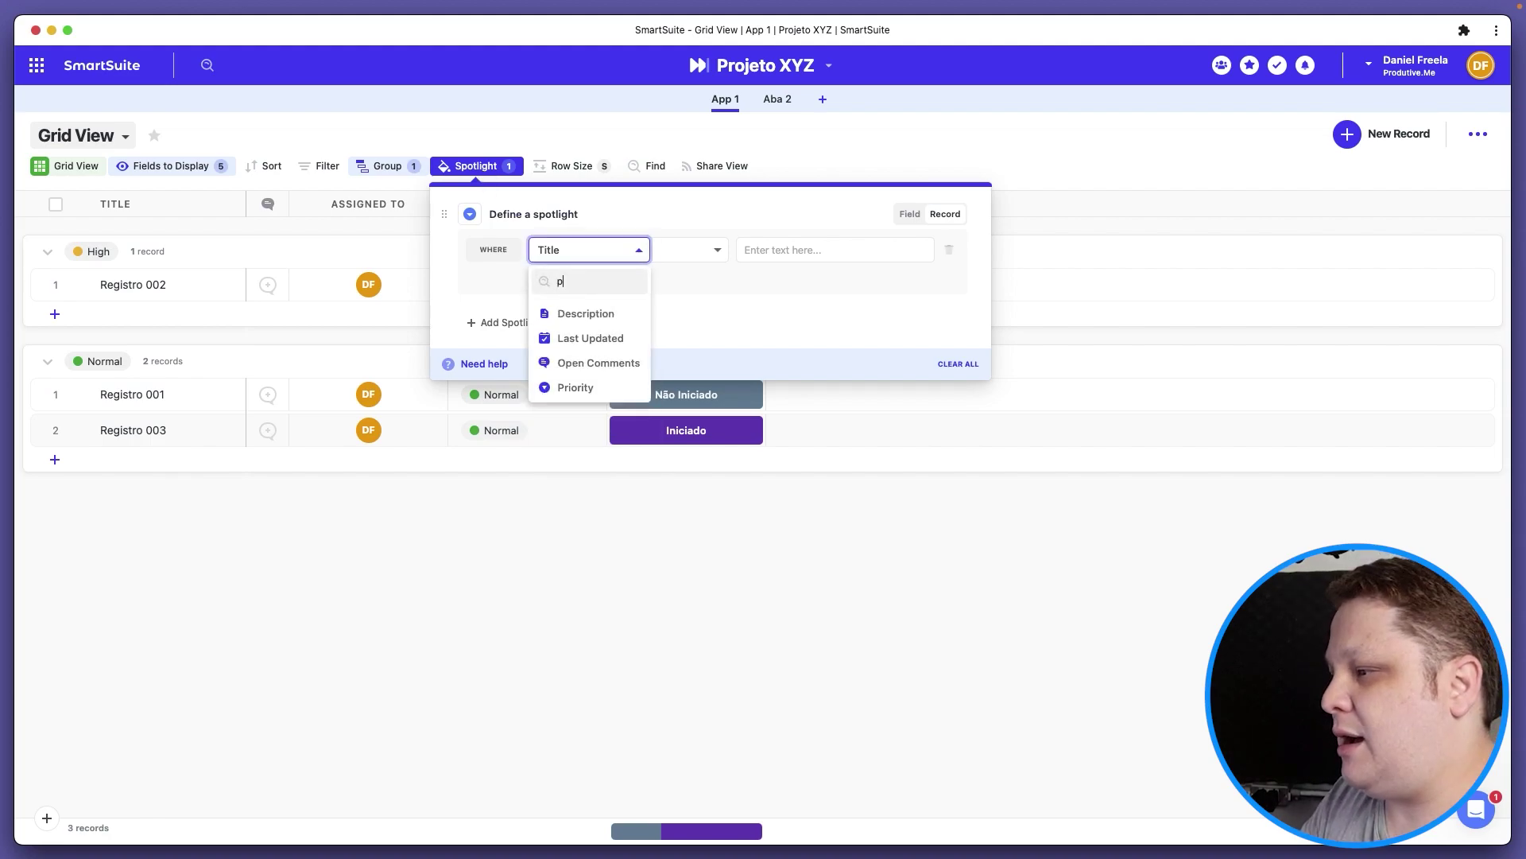
{"action": "left_click", "coordinate": [577, 315]}
{"action": "left_click", "coordinate": [797, 254]}
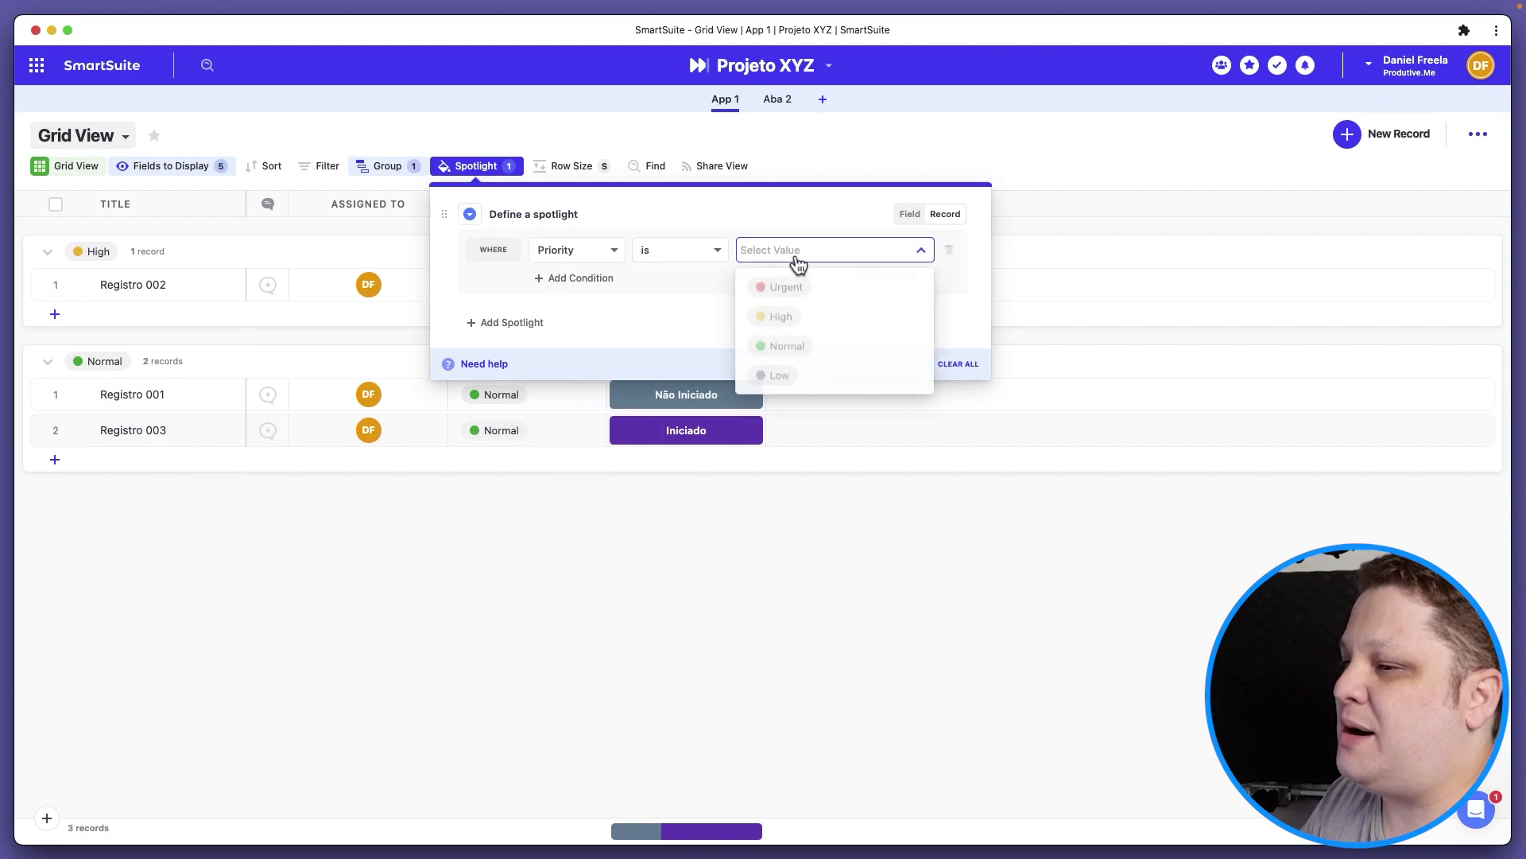
{"action": "left_click", "coordinate": [791, 347]}
{"action": "left_click", "coordinate": [582, 660]}
{"action": "left_click", "coordinate": [112, 396]}
{"action": "key", "text": "Tab"}
{"action": "key", "text": "Escape"}
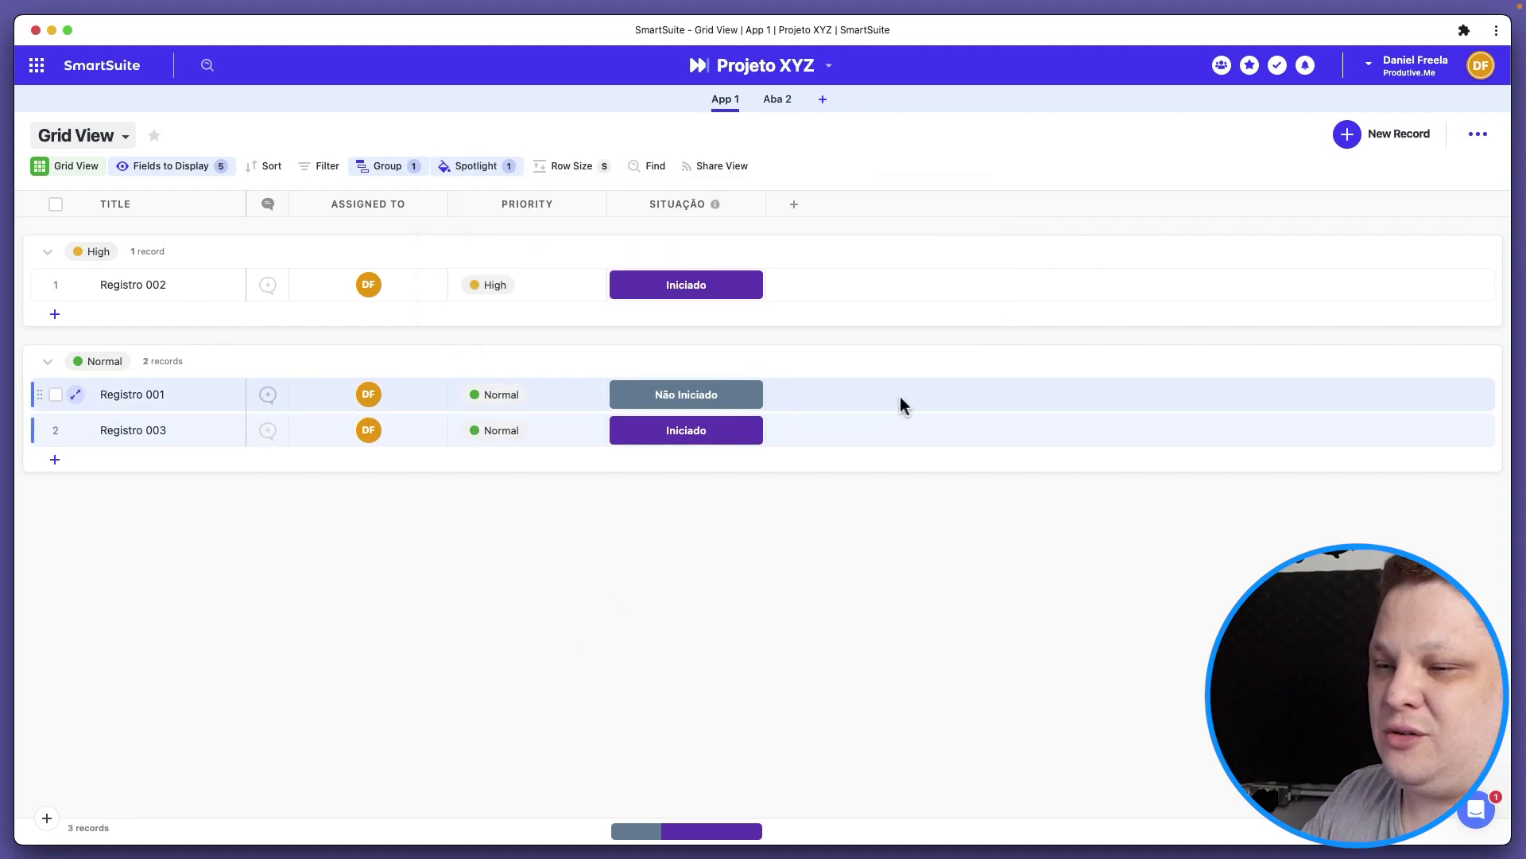
{"action": "left_click", "coordinate": [483, 434]}
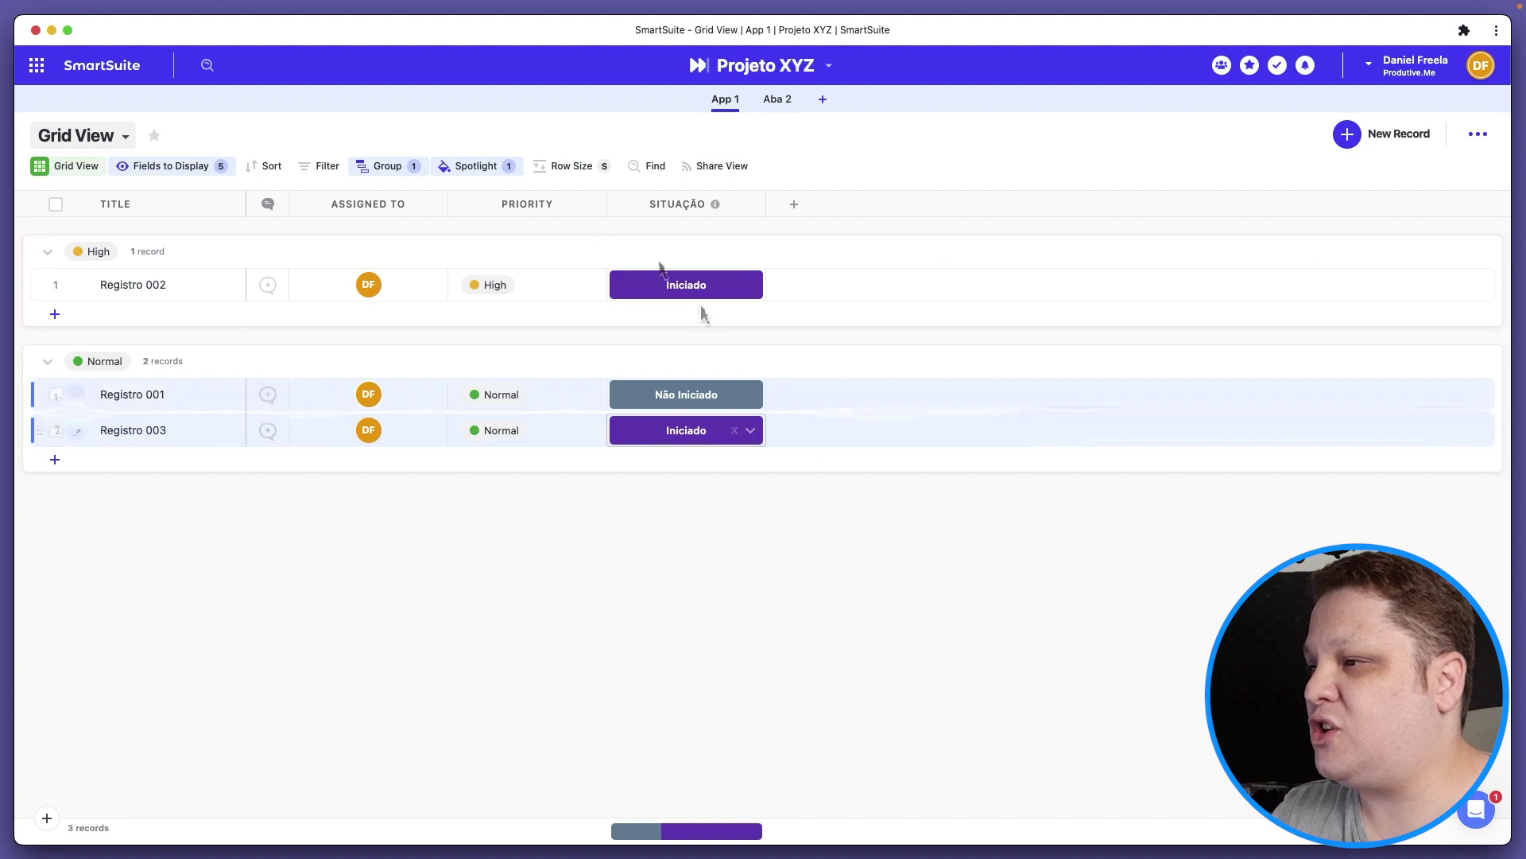
Step: Set the grid's row size to XL and check the sharing options for the view
{"action": "left_click", "coordinate": [572, 169]}
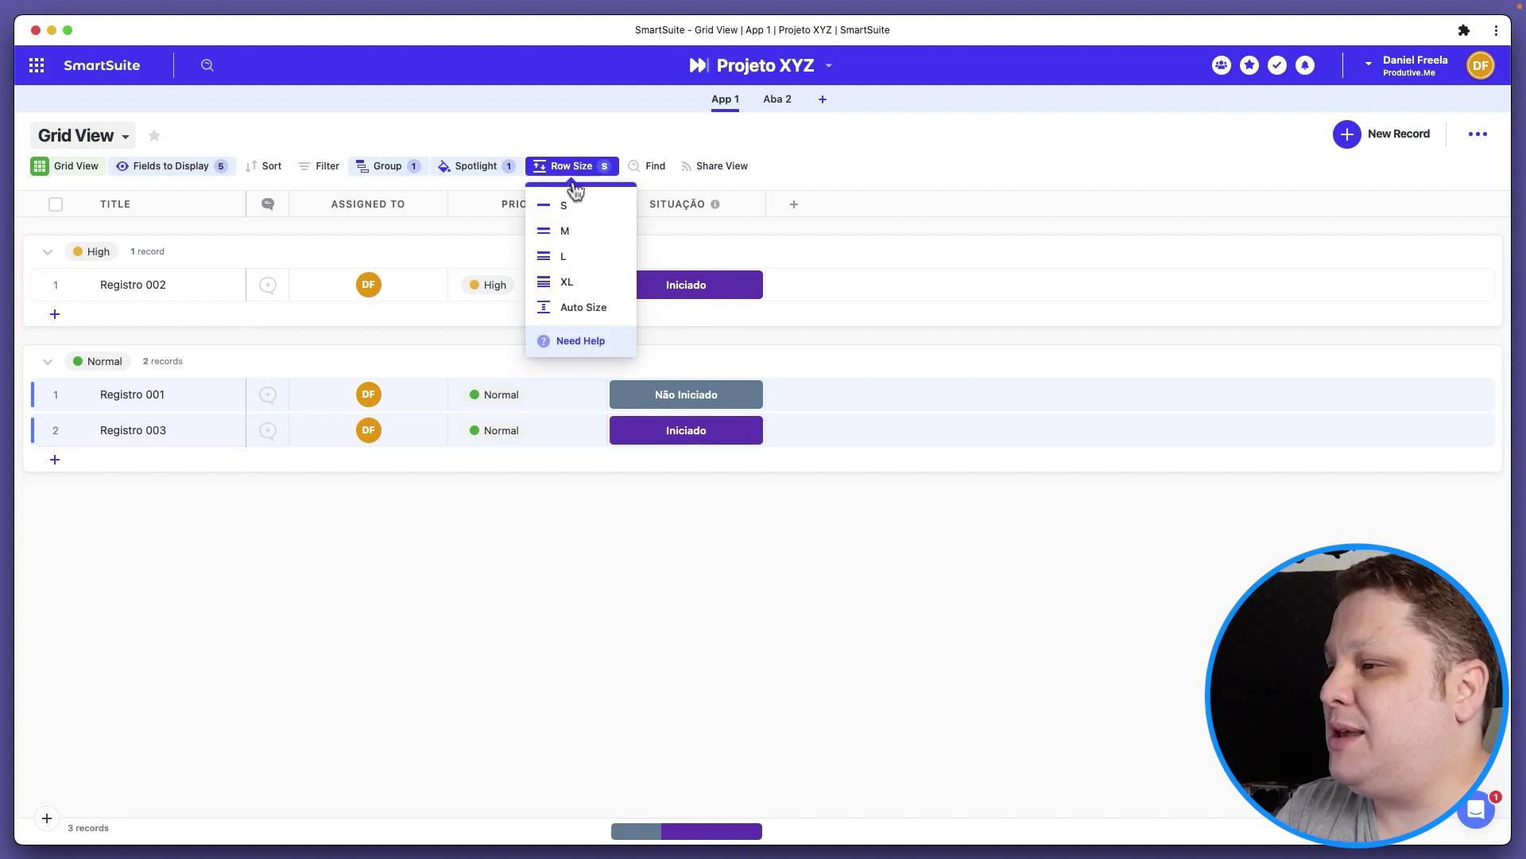
{"action": "left_click", "coordinate": [588, 287]}
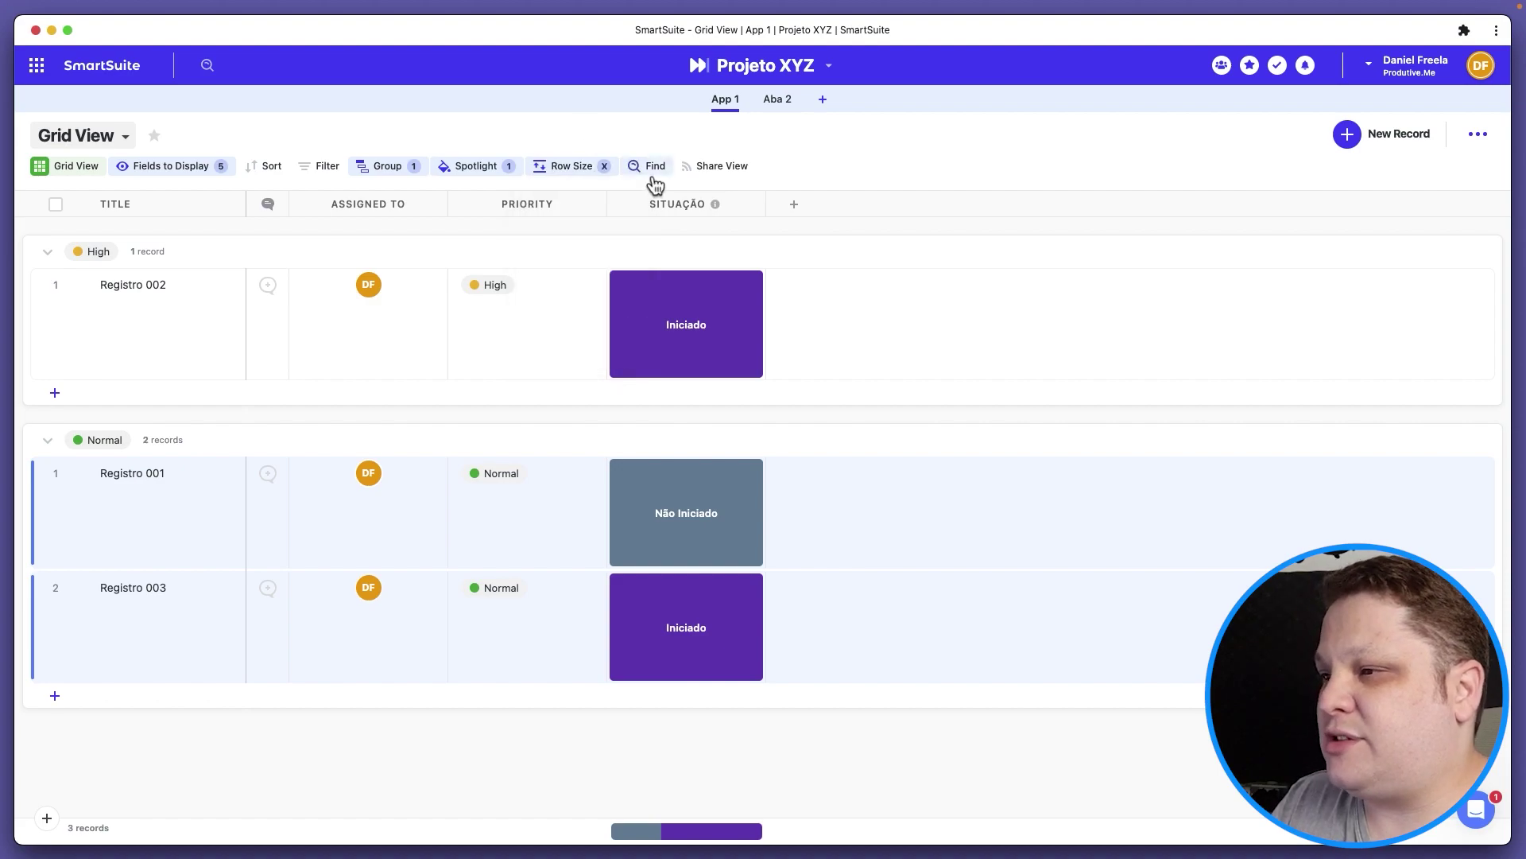
{"action": "left_click", "coordinate": [720, 167]}
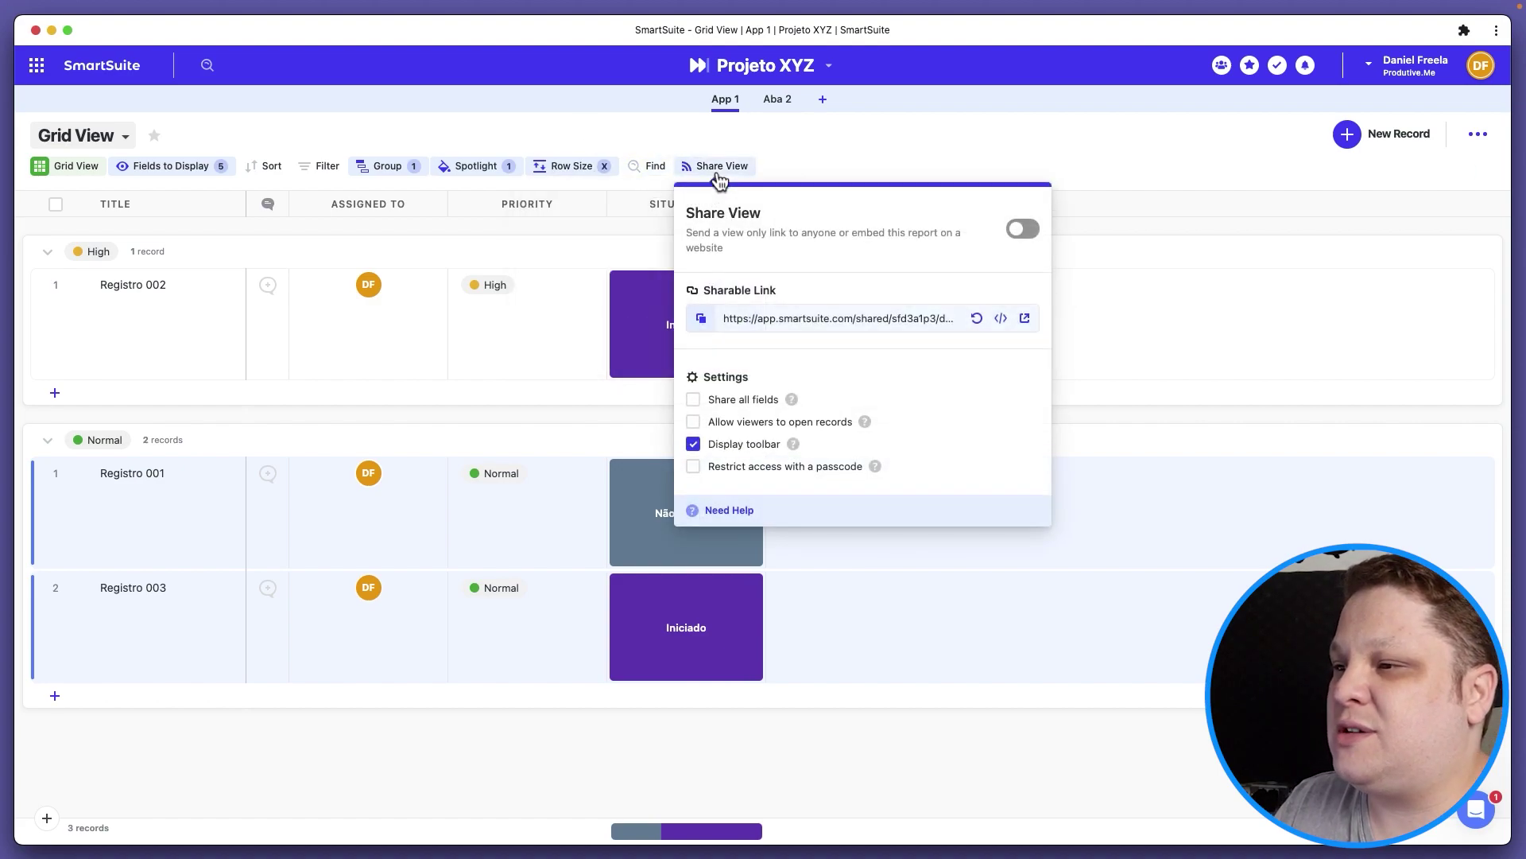
{"action": "left_click", "coordinate": [1191, 163]}
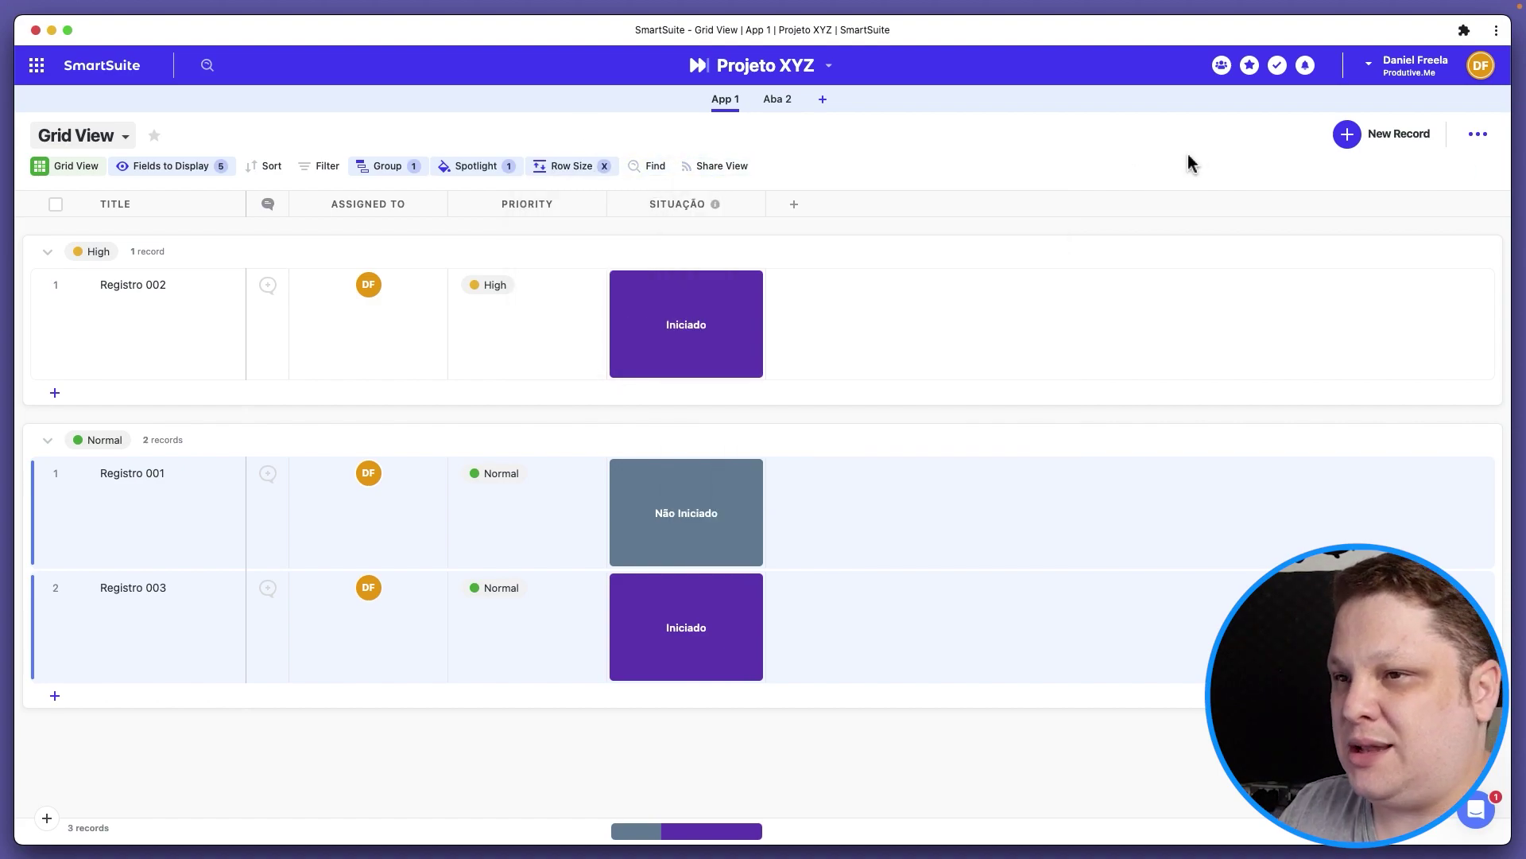